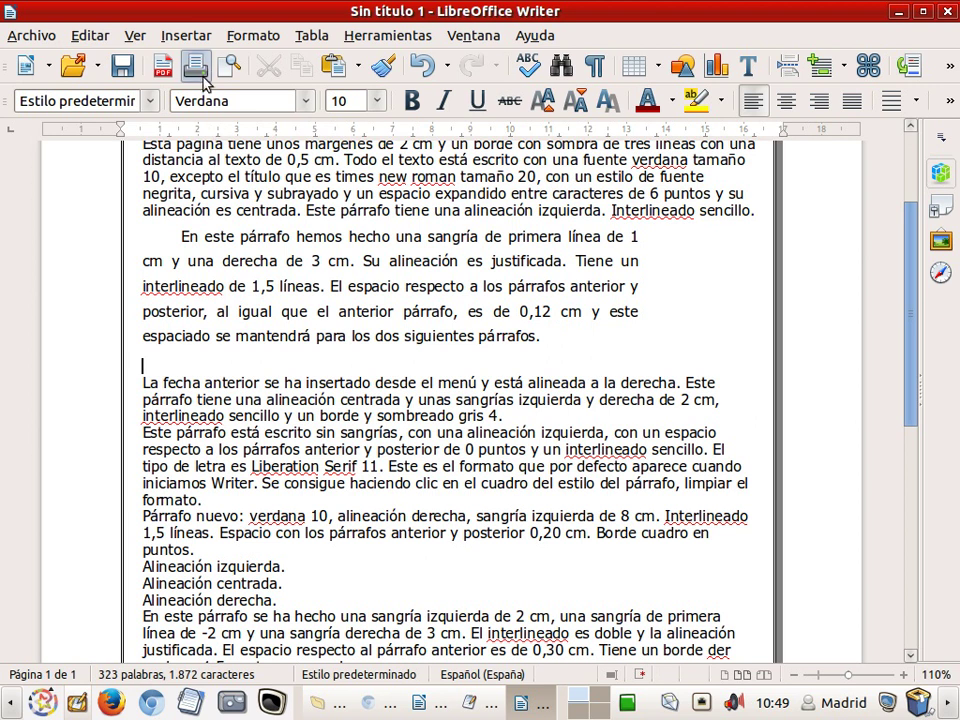
# - Insert a date field on the empty line above the "La fecha anterior" paragraph and align it to the right
pyautogui.click(193, 36)
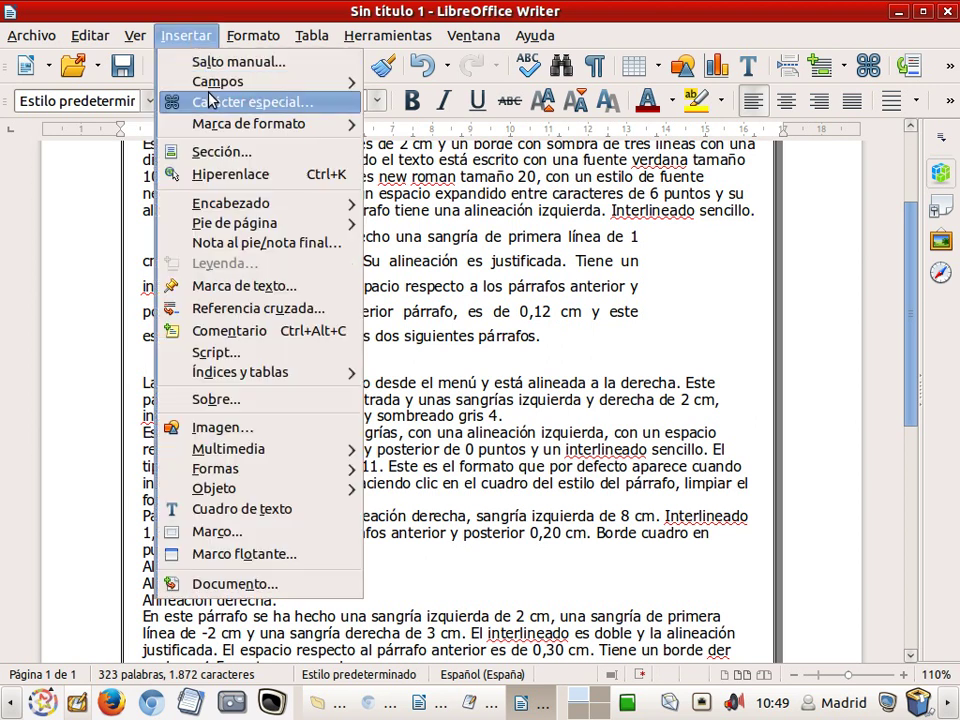
pyautogui.moveTo(330, 88)
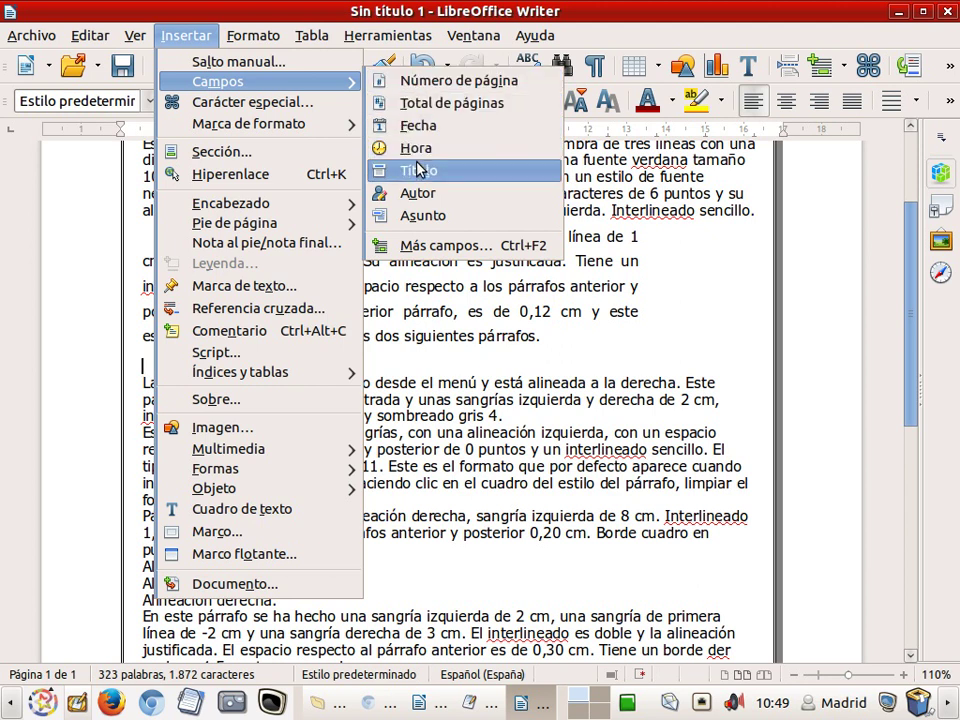
pyautogui.click(410, 125)
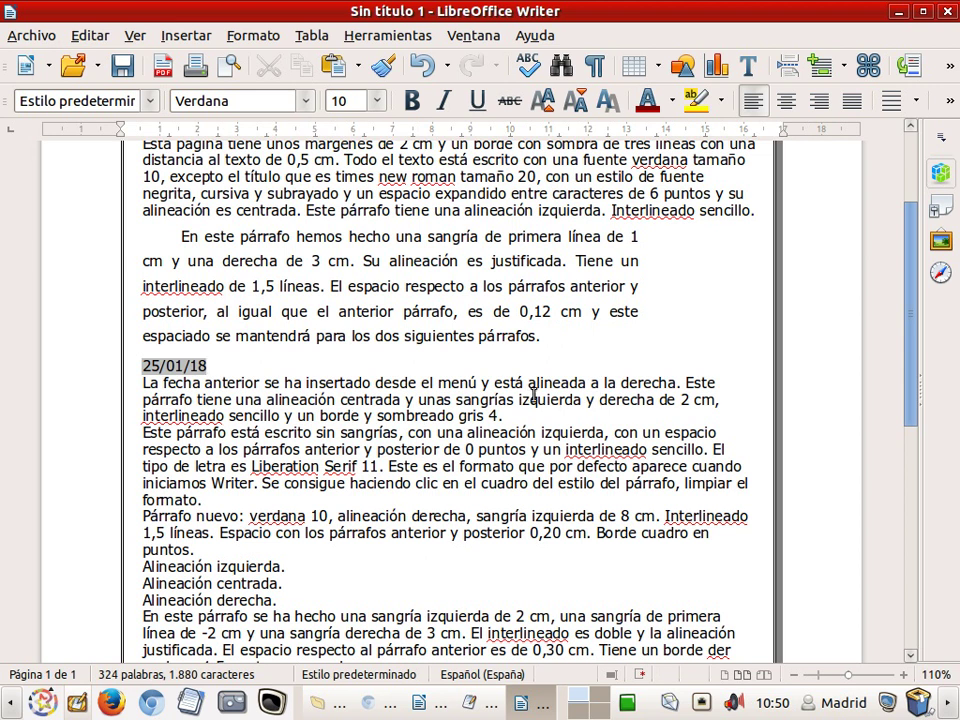
pyautogui.click(816, 106)
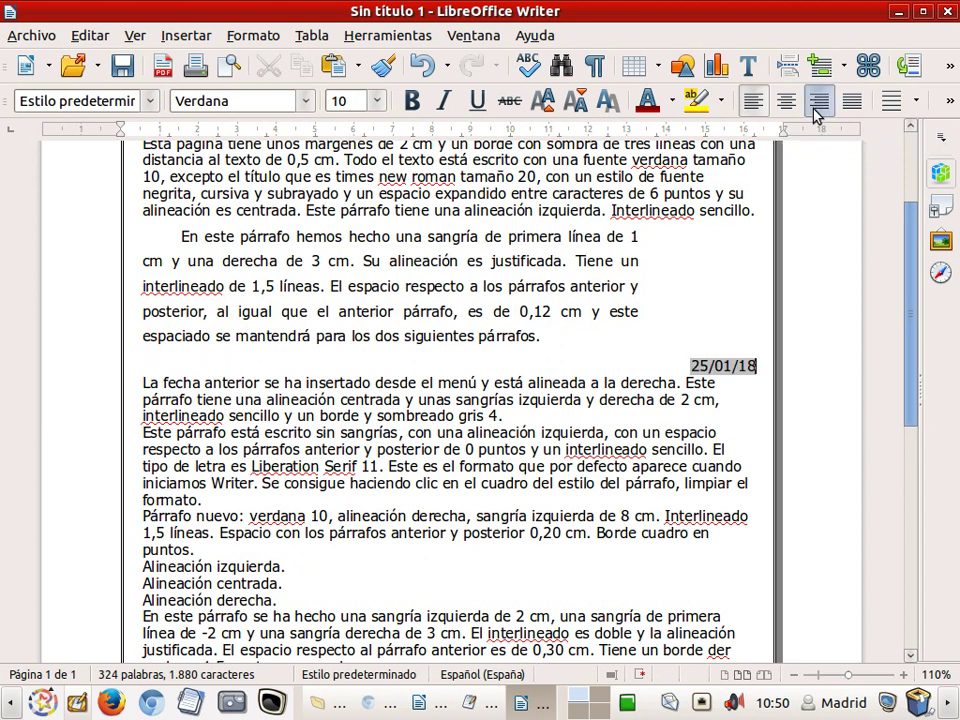
# - Check the date in the sample document, then change the date field from fixed to Fecha with the format "31. dic. 1999"
pyautogui.click(432, 706)
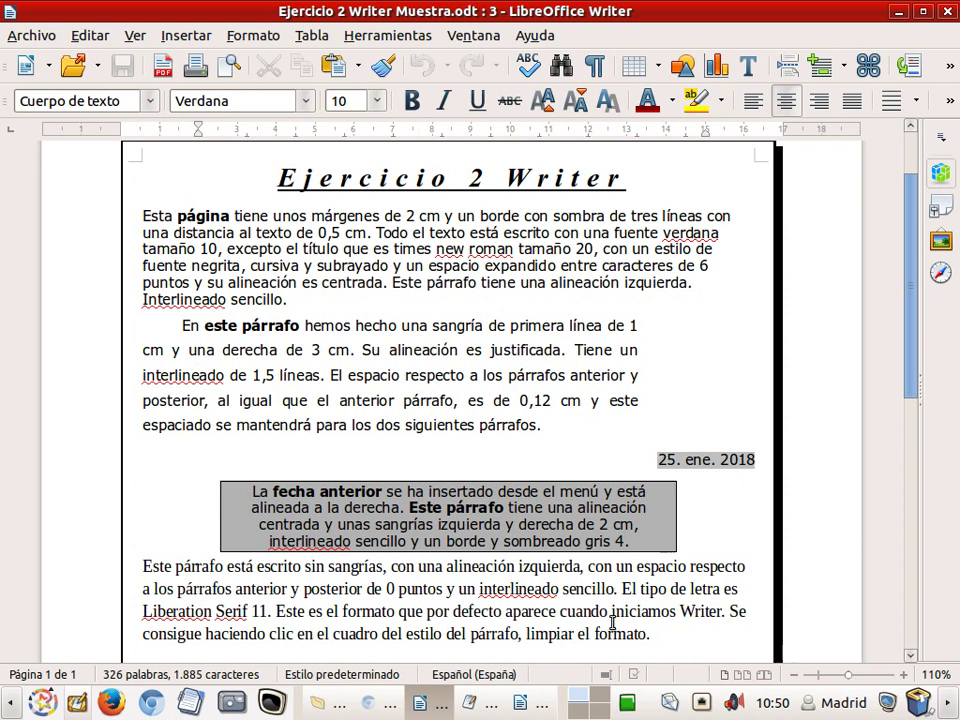
pyautogui.click(540, 703)
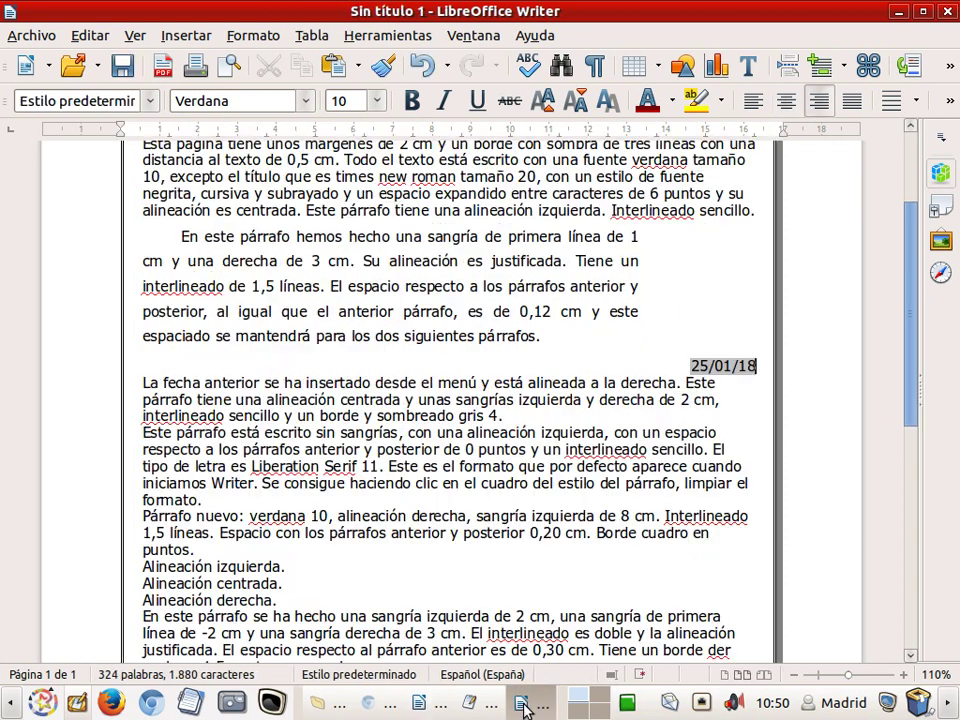
pyautogui.doubleClick(727, 366)
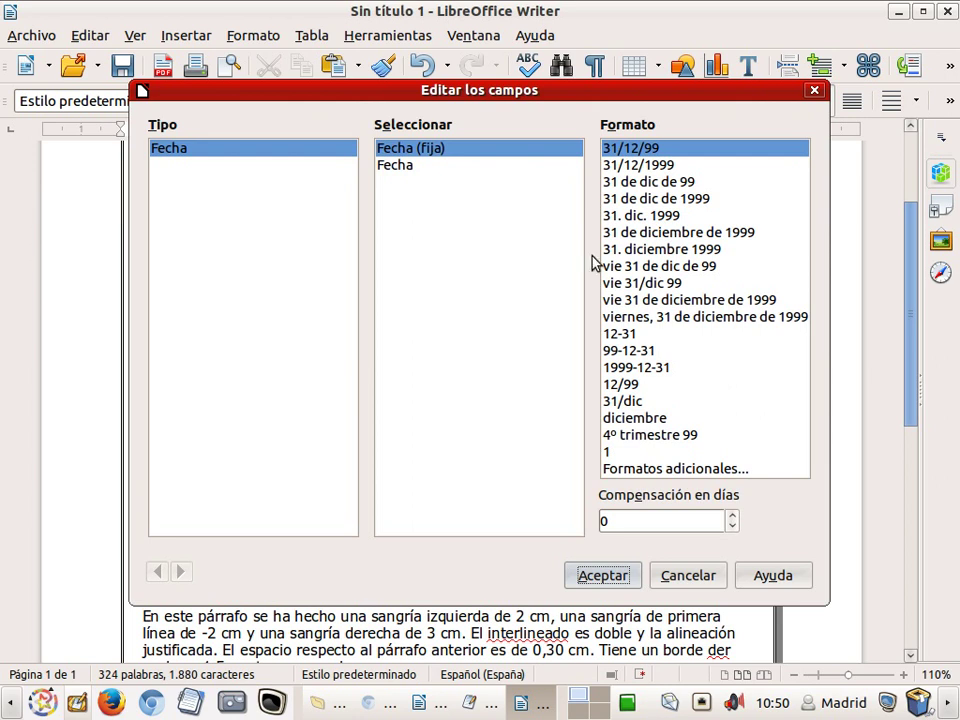
pyautogui.click(413, 168)
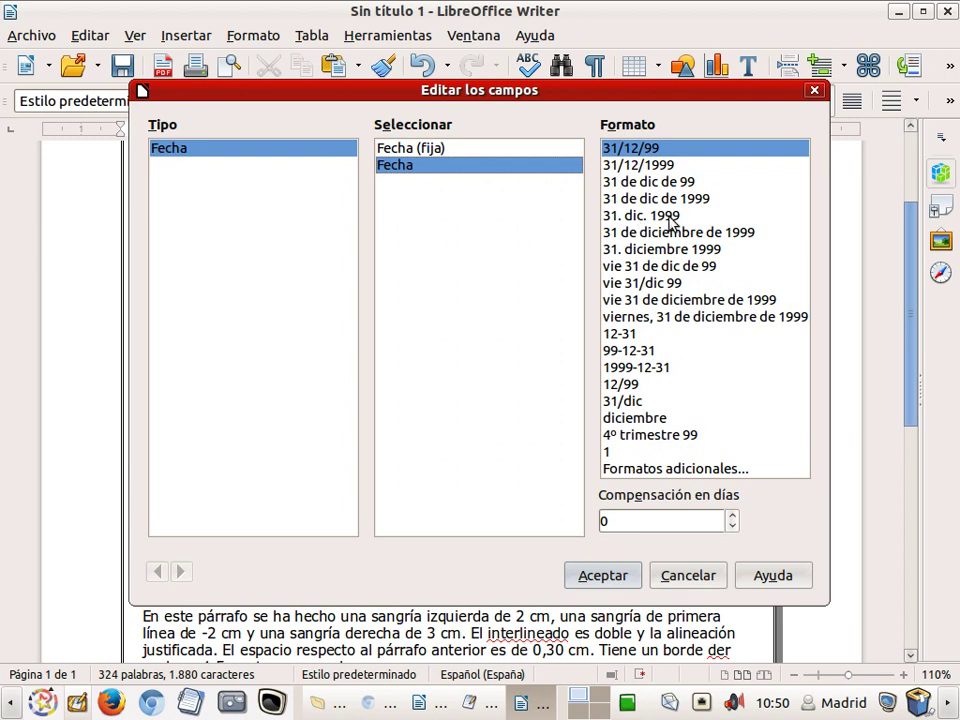
pyautogui.click(668, 216)
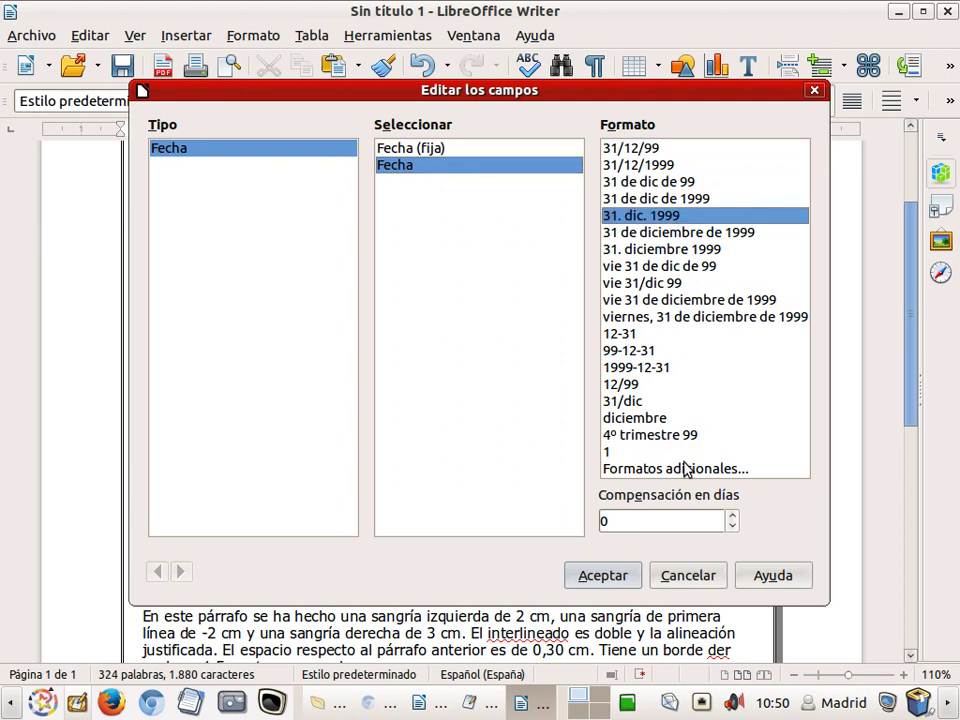
pyautogui.click(610, 578)
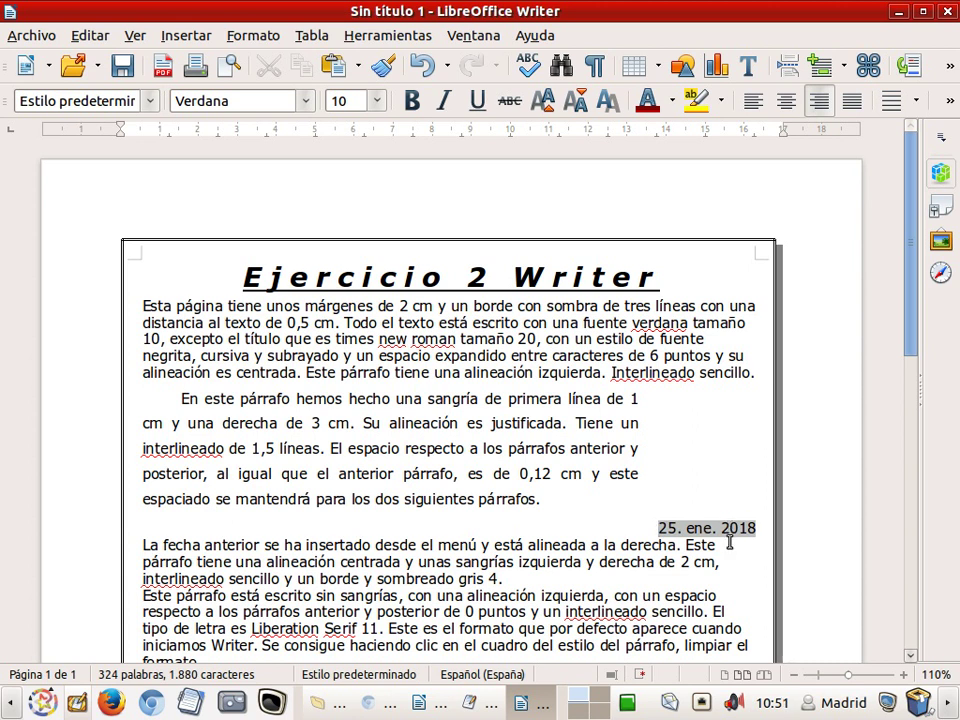
# - Center the paragraph beginning "La fecha anterior se ha insertado" below the date
pyautogui.scroll(-3, 725, 545)
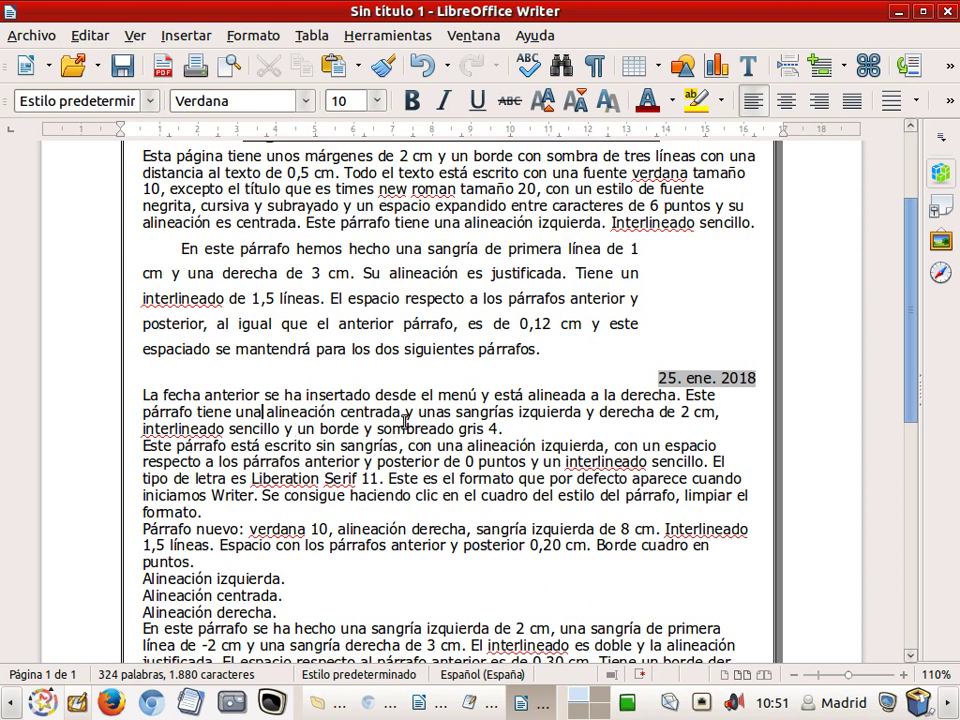
pyautogui.click(788, 101)
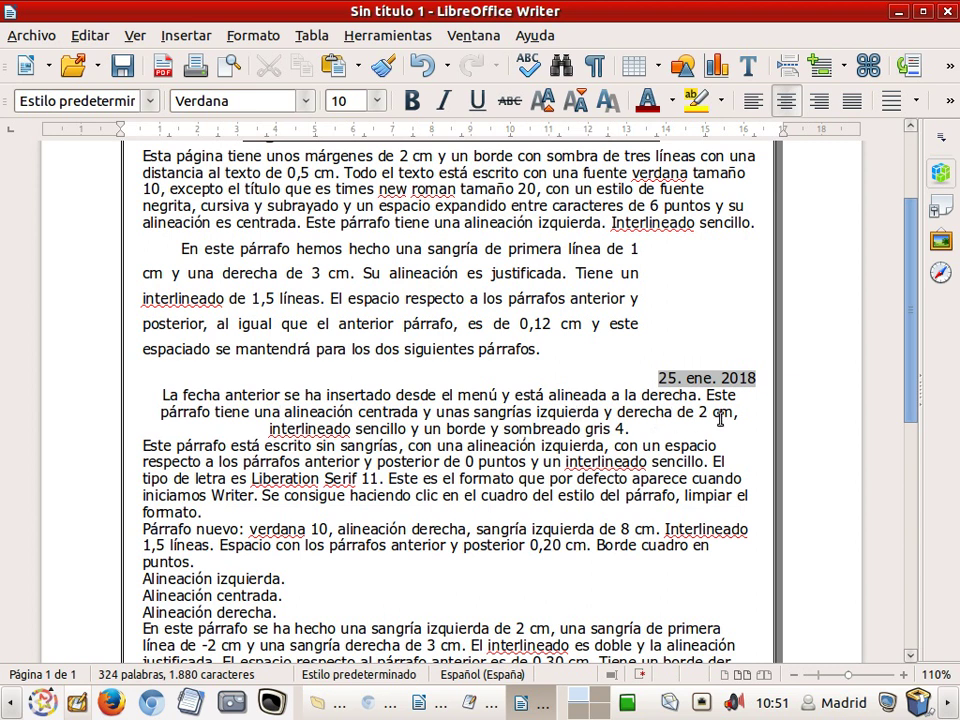
pyautogui.click(249, 37)
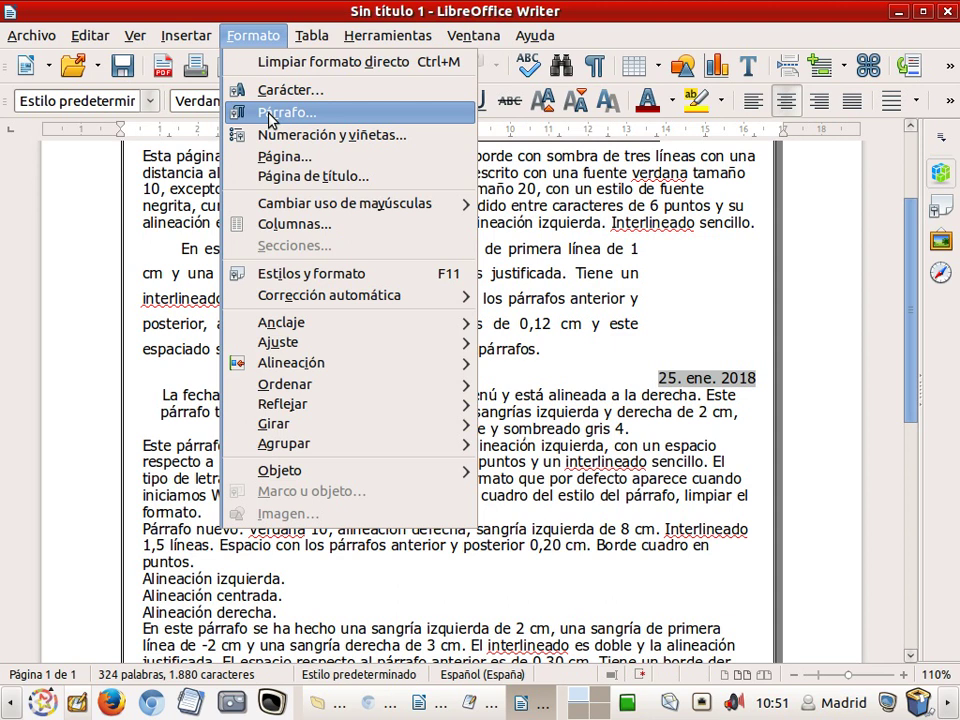
pyautogui.press('Escape')
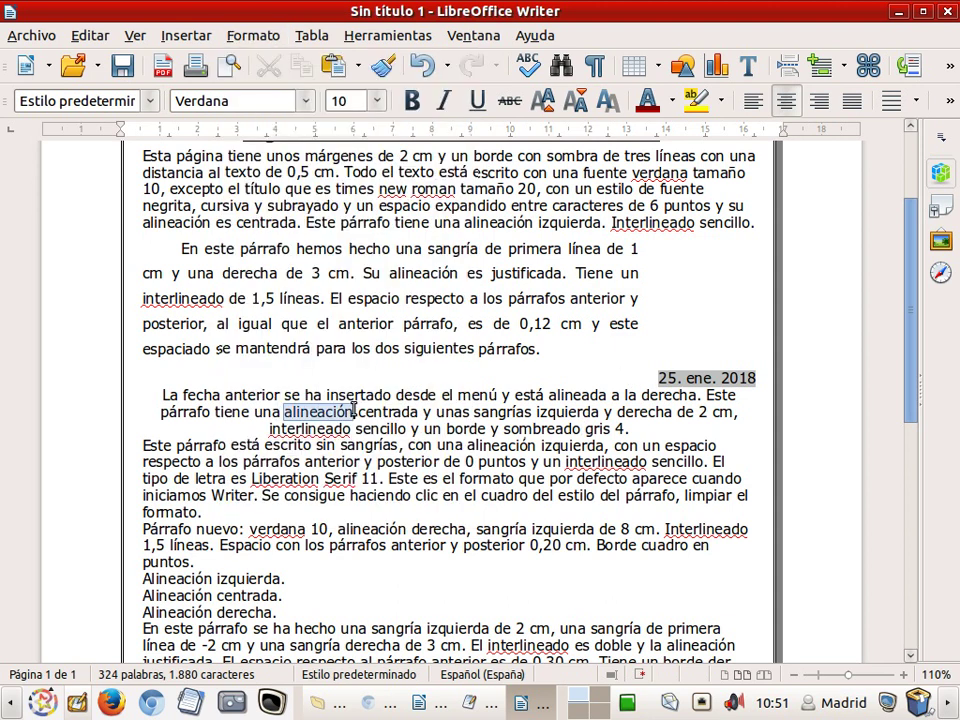
pyautogui.tripleClick(353, 407)
pyautogui.tripleClick(360, 400)
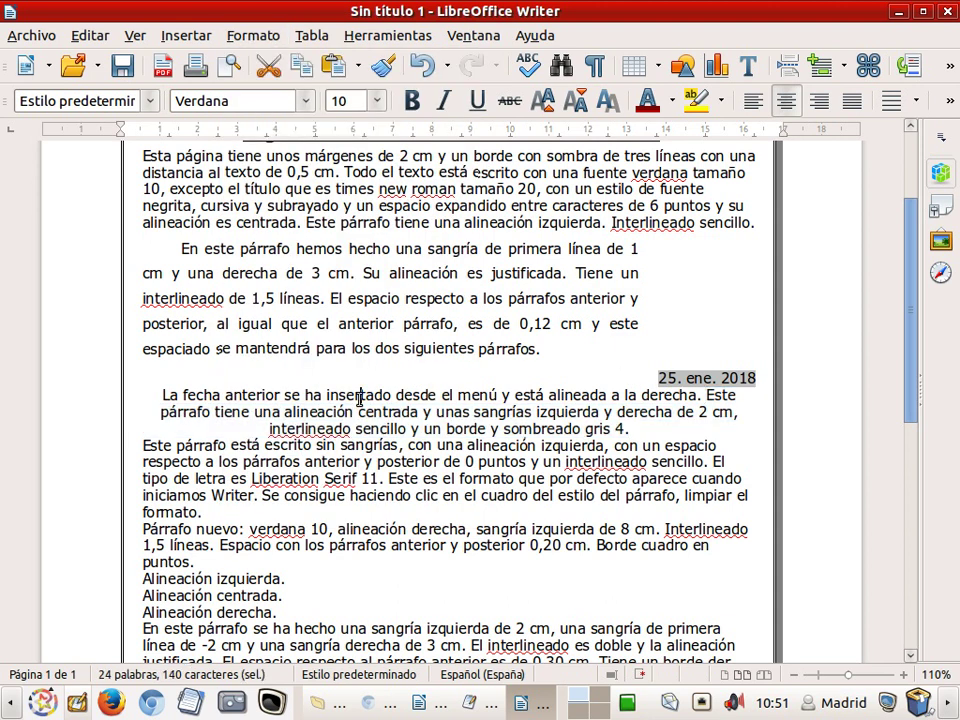
pyautogui.click(281, 398)
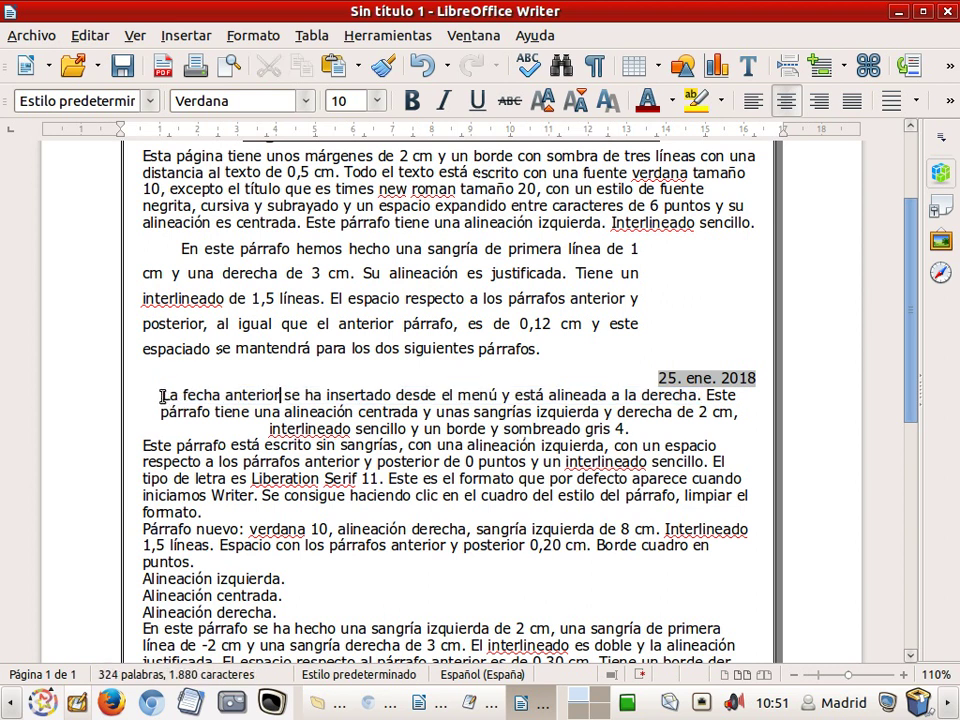
pyautogui.moveTo(164, 395); pyautogui.dragTo(632, 429)
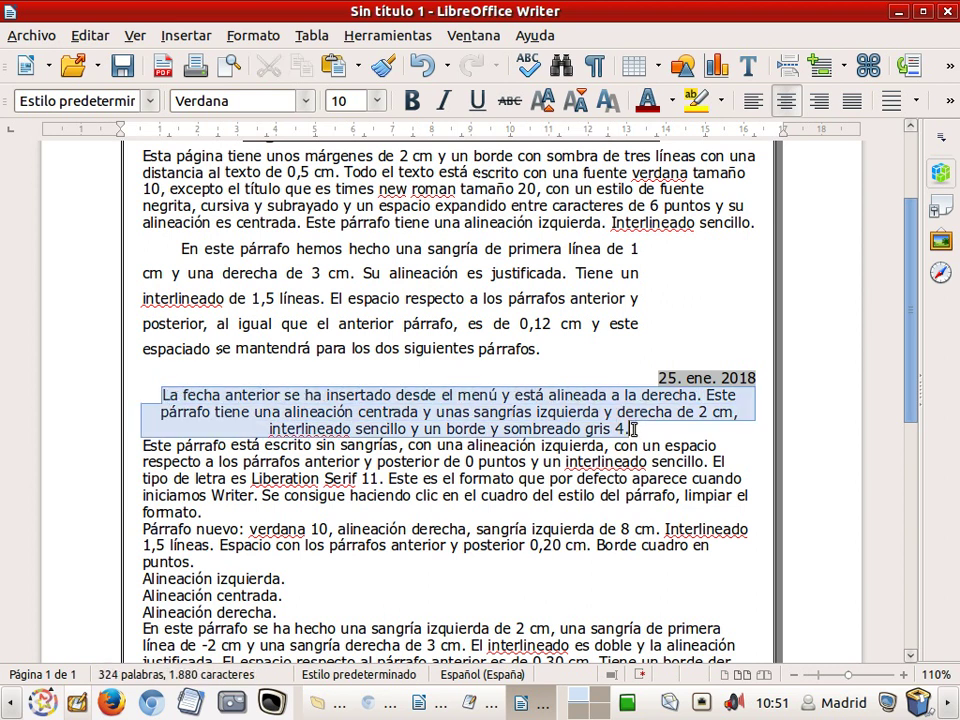
pyautogui.click(556, 411)
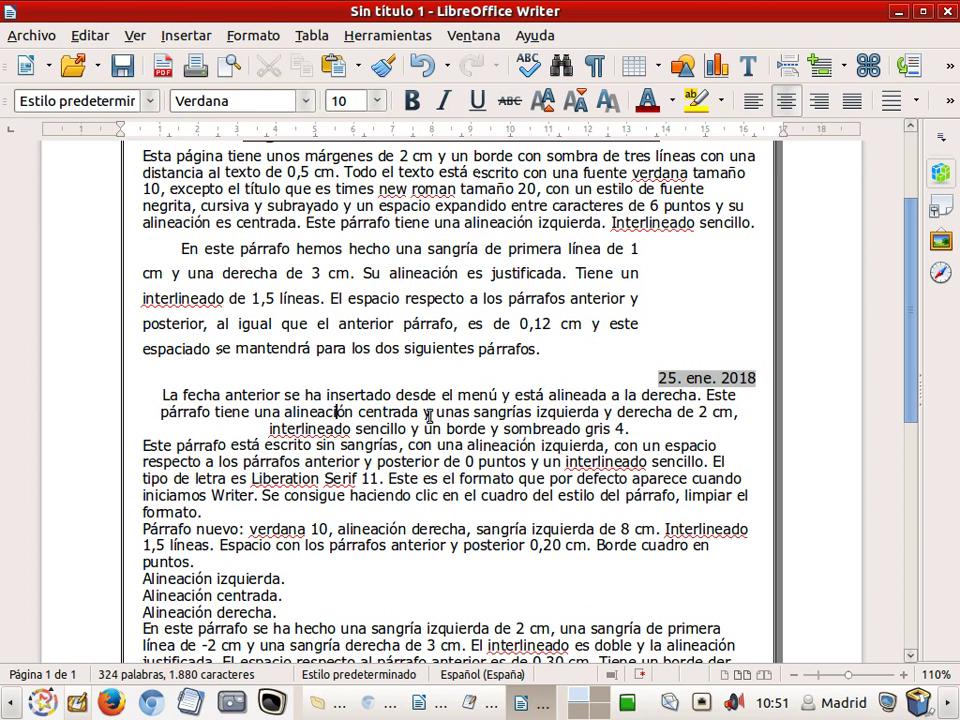
# - Set the "La fecha anterior" paragraph's indents before and after the text to 2 cm each
pyautogui.click(262, 38)
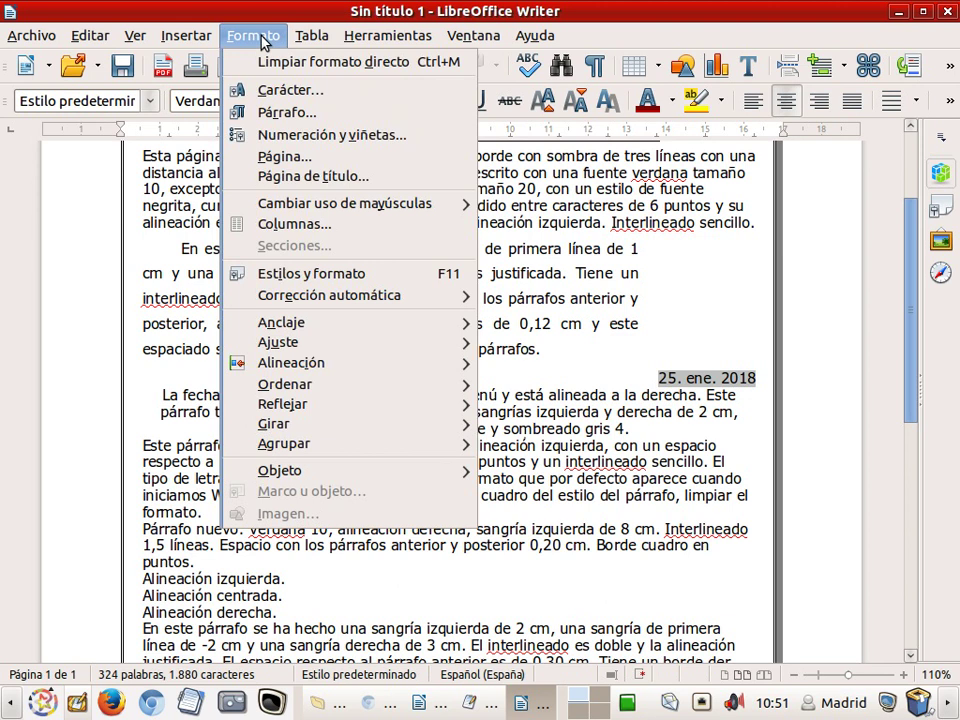
pyautogui.click(288, 117)
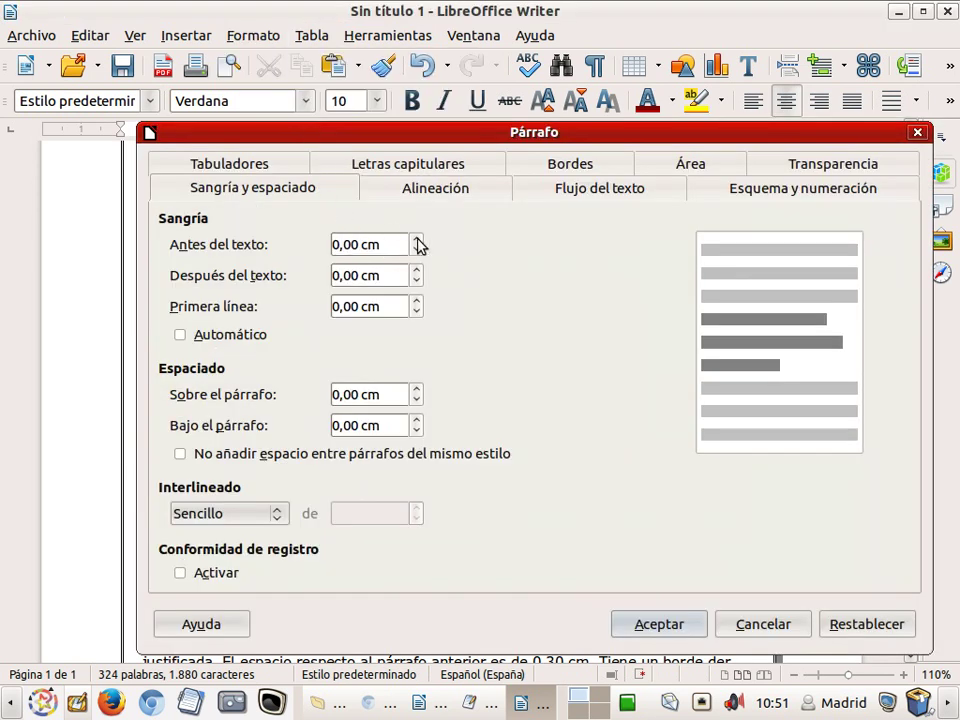
pyautogui.press('Delete')
pyautogui.press('Delete')
pyautogui.write('2')
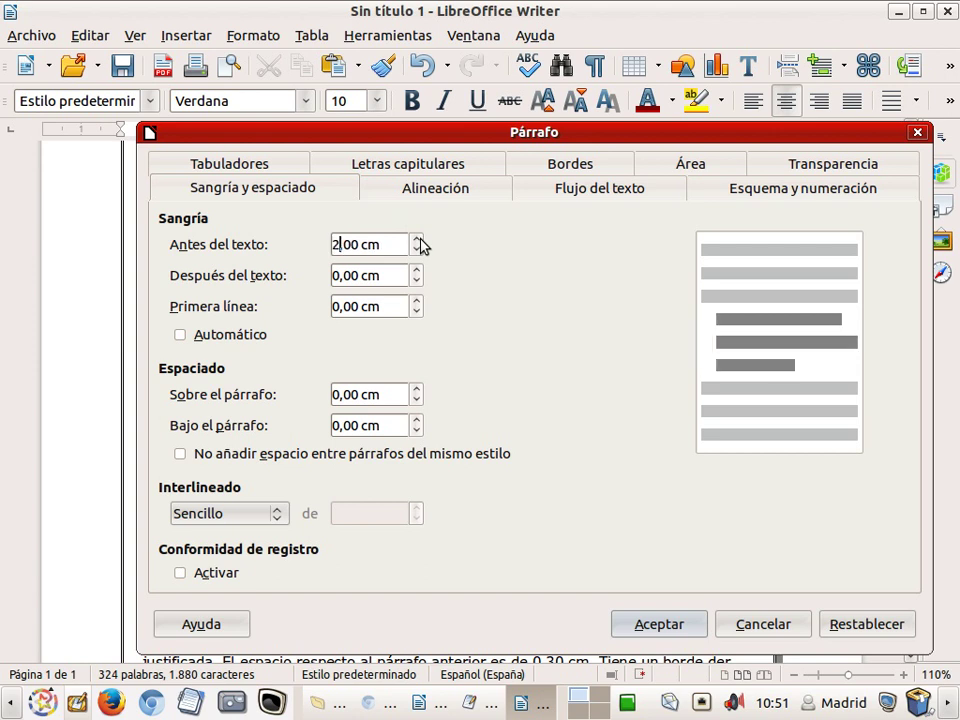
pyautogui.press('Tab')
pyautogui.press('Left')
pyautogui.press('Delete')
pyautogui.write('2')
pyautogui.click(658, 624)
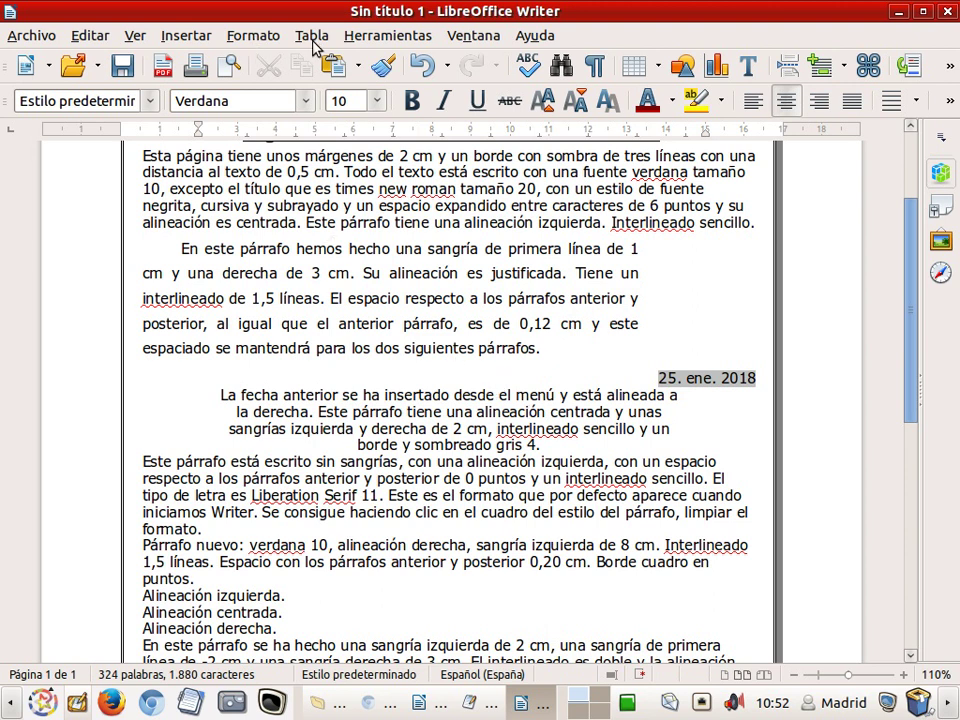
# - Set the spacing above and below the "La fecha anterior" paragraph to 0,12 cm each
pyautogui.click(254, 37)
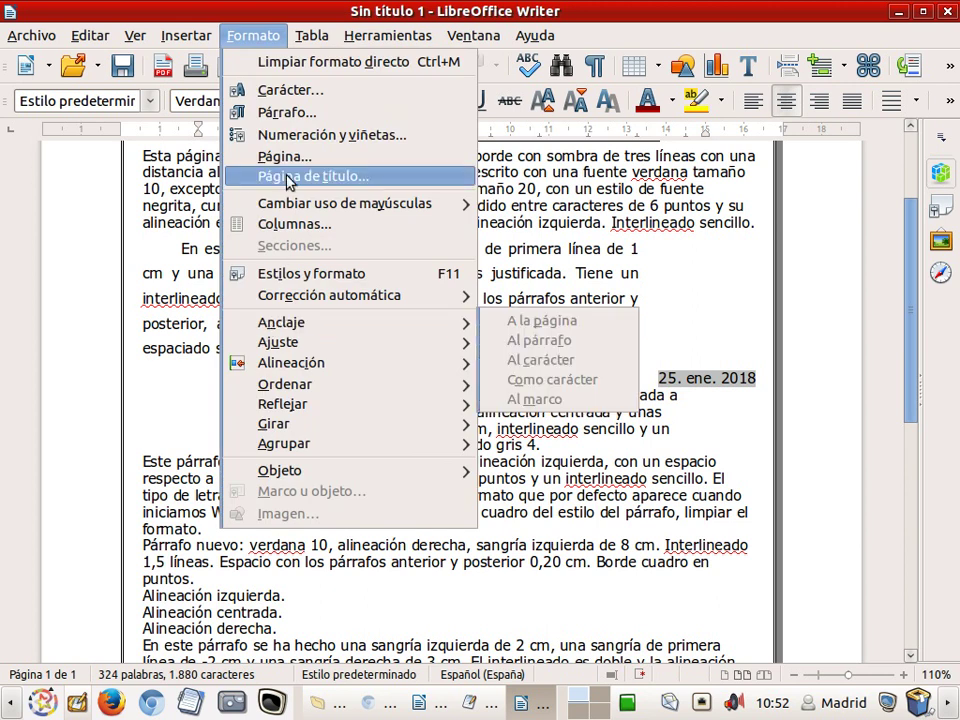
pyautogui.click(289, 112)
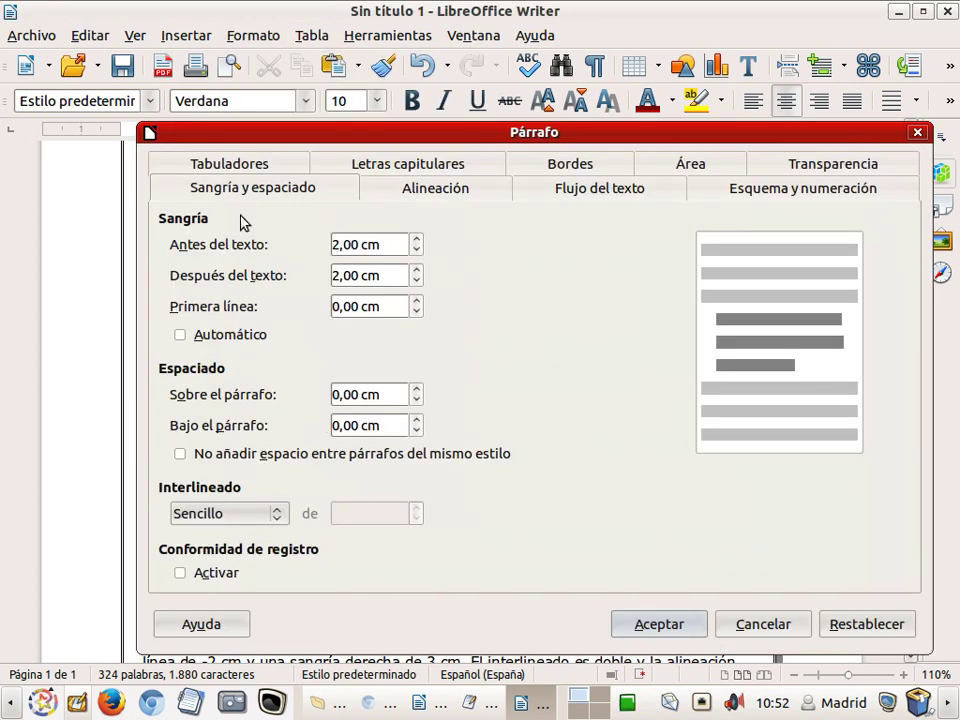
pyautogui.click(443, 194)
pyautogui.click(400, 162)
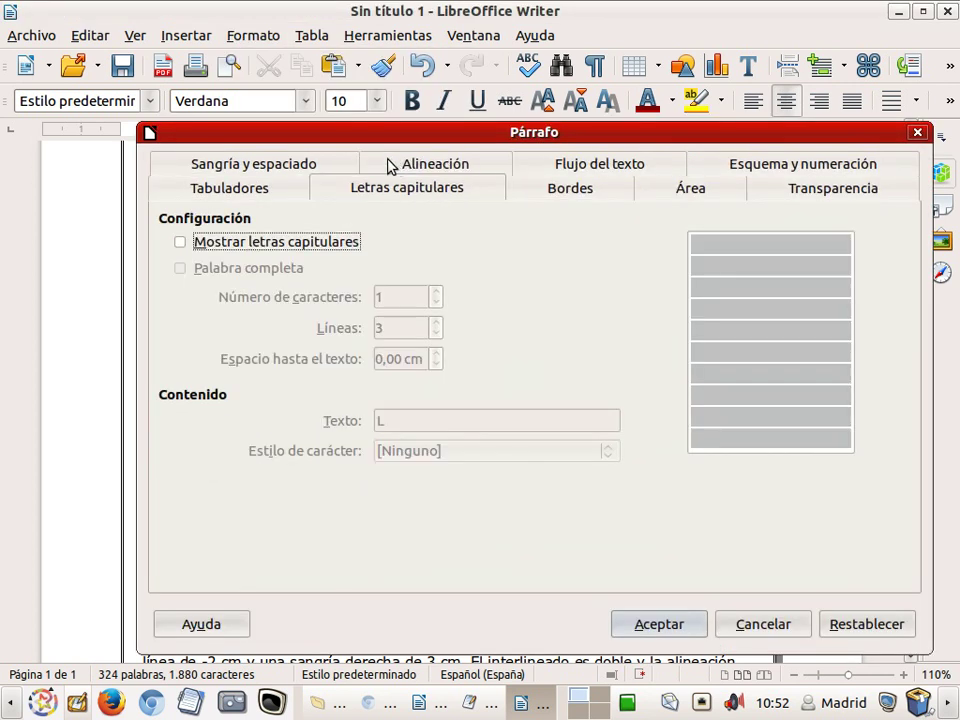
pyautogui.click(268, 179)
pyautogui.click(272, 166)
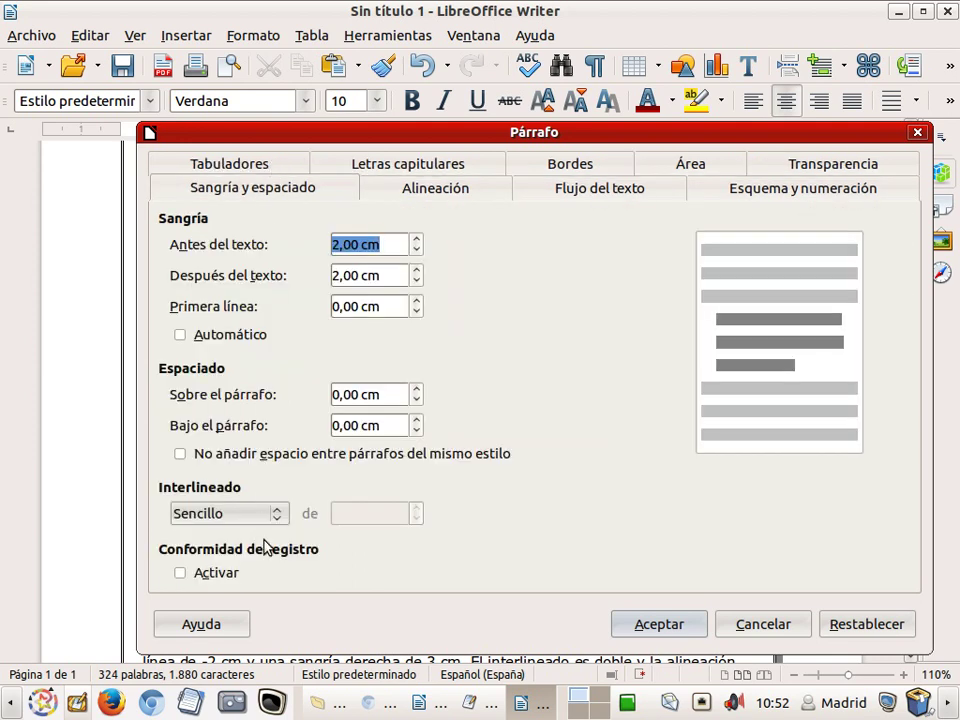
pyautogui.click(338, 394)
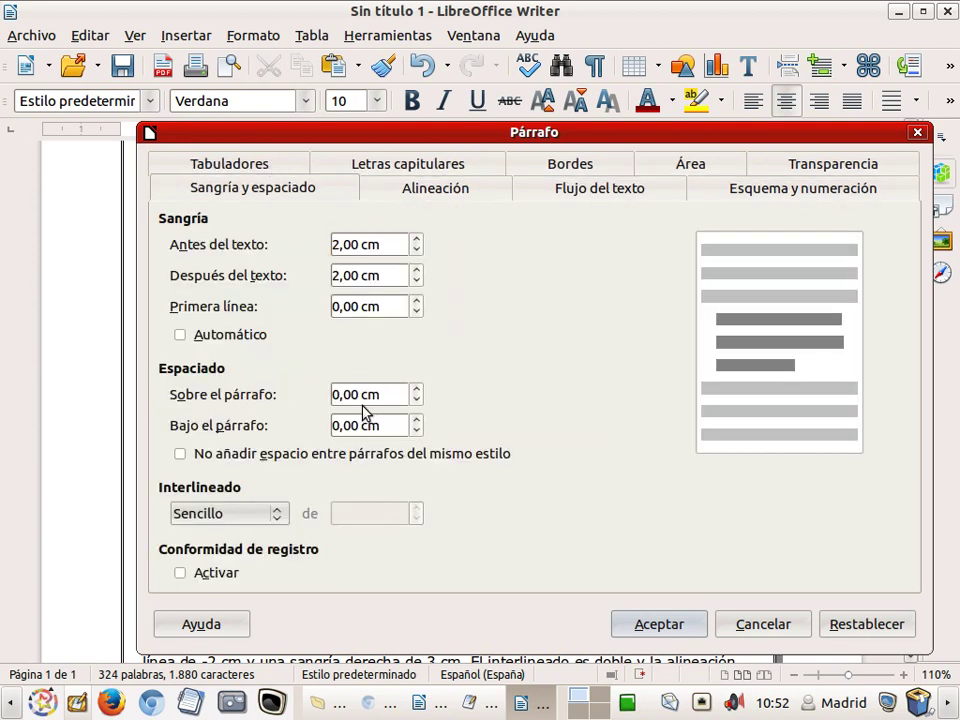
pyautogui.write('12')
pyautogui.press('Delete')
pyautogui.press('Delete')
pyautogui.click(360, 425)
pyautogui.press('Left')
pyautogui.press('Left')
pyautogui.press('Delete')
pyautogui.press('Delete')
pyautogui.write('12')
pyautogui.click(686, 626)
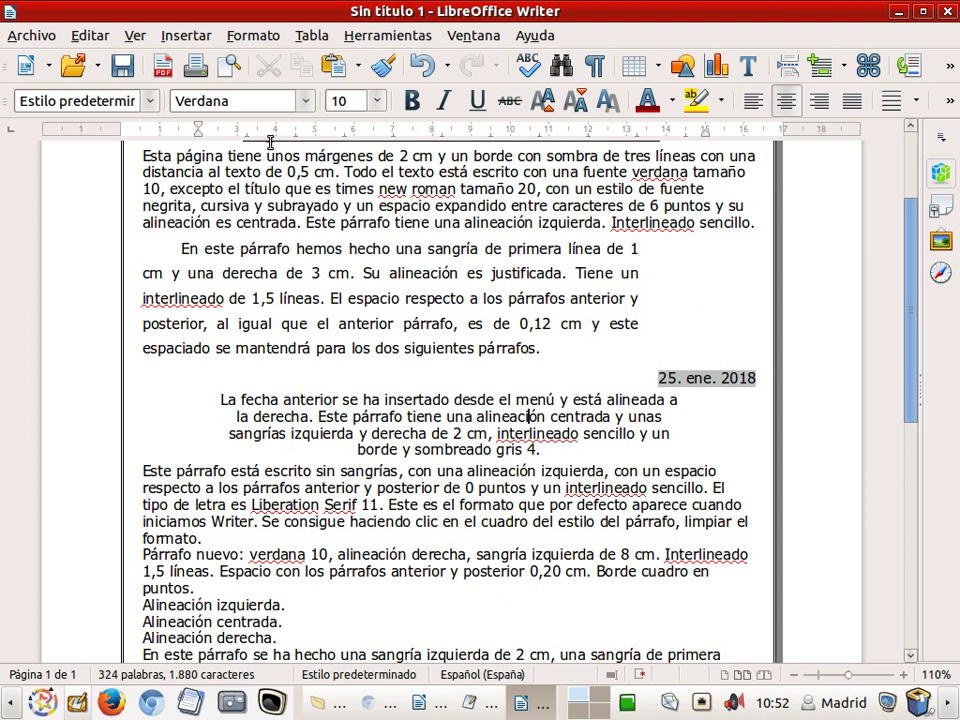
# - Add a box border on all four sides of the "La fecha anterior" paragraph
pyautogui.click(255, 36)
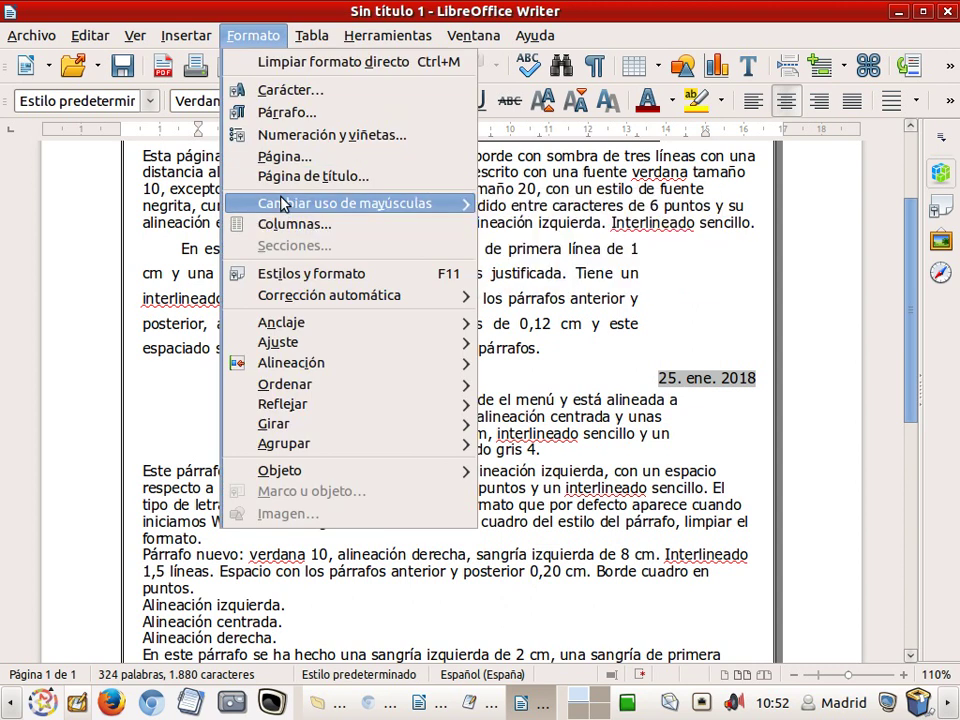
pyautogui.click(285, 112)
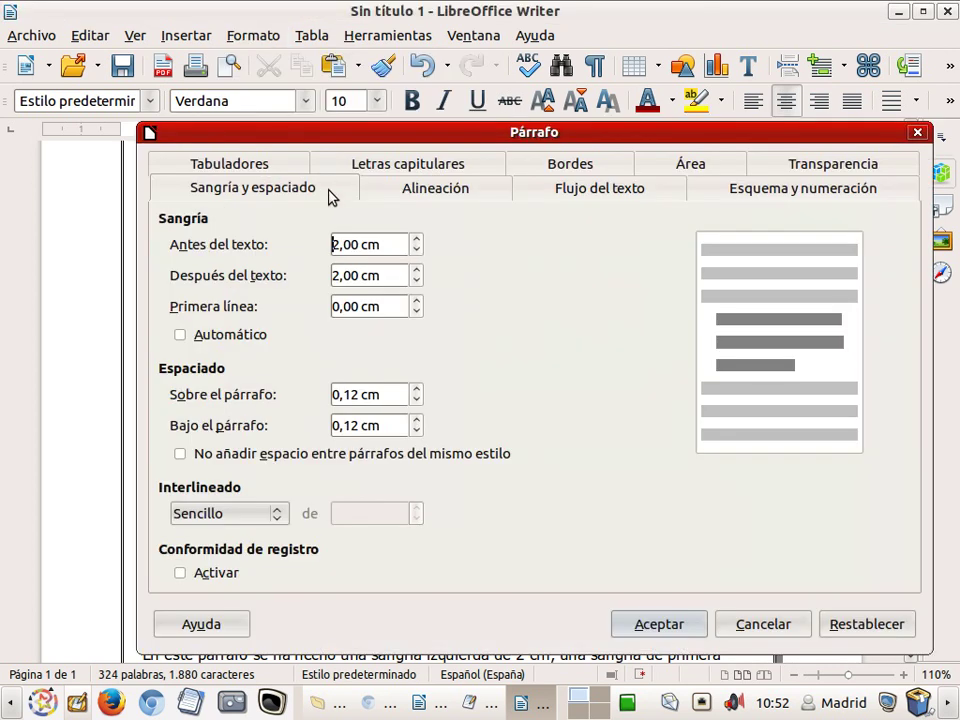
pyautogui.click(578, 164)
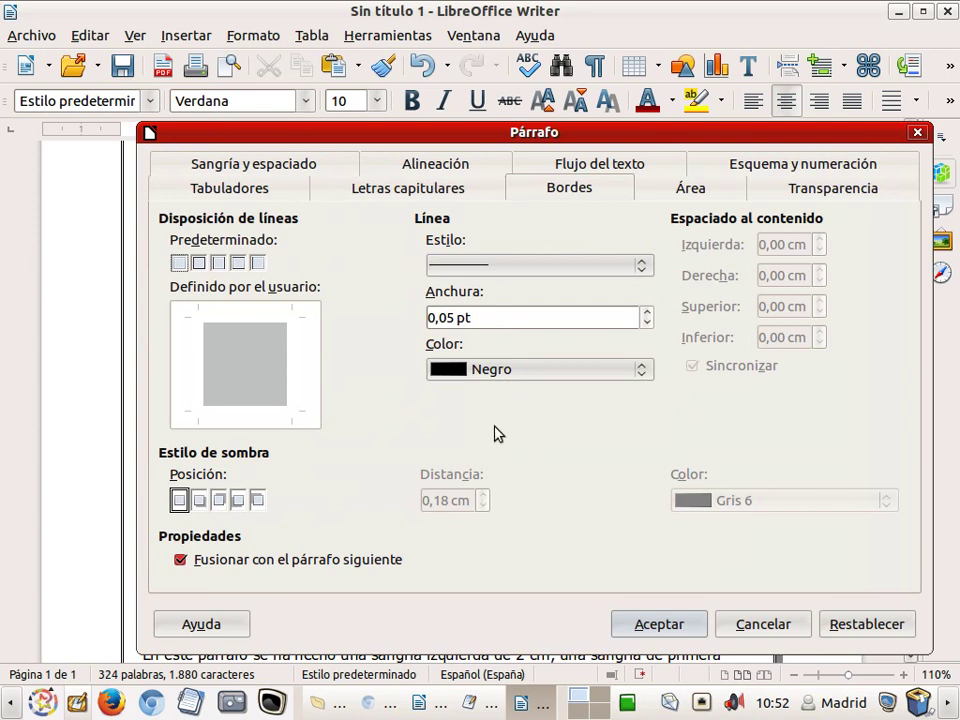
pyautogui.click(199, 264)
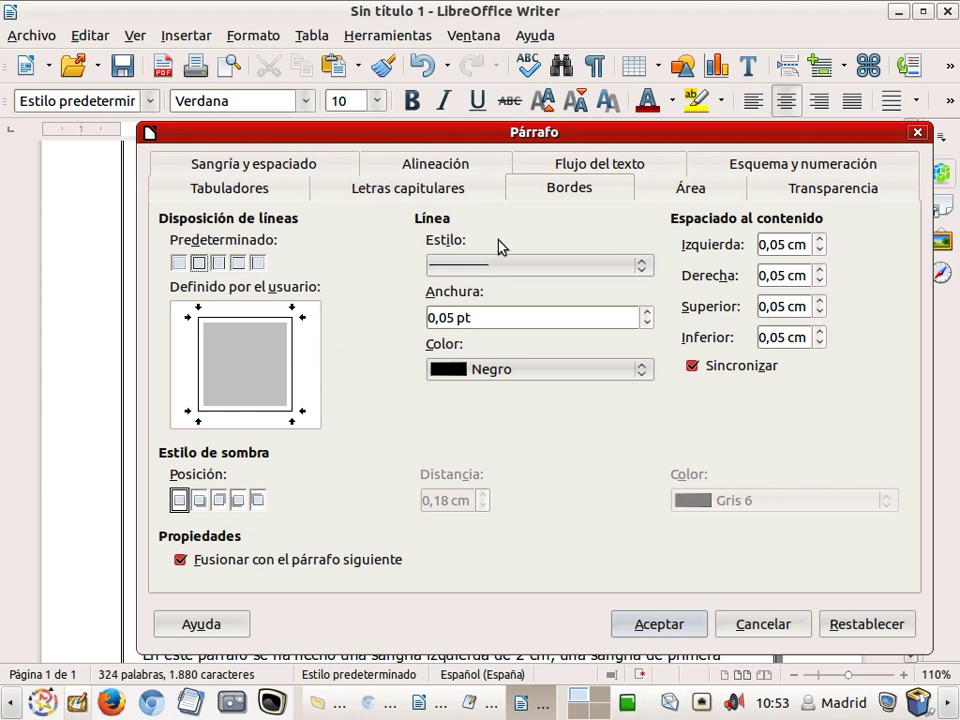
# - Fill the bordered "La fecha anterior" paragraph with the solid colour Gris 4 and compare the result with the sample document
pyautogui.click(697, 192)
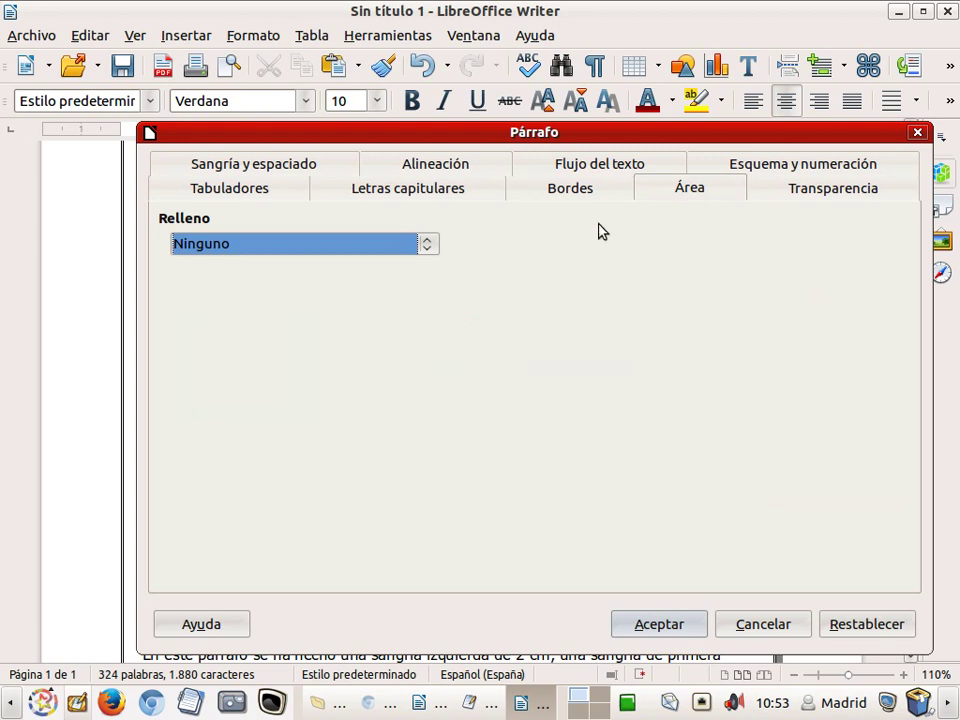
pyautogui.click(420, 245)
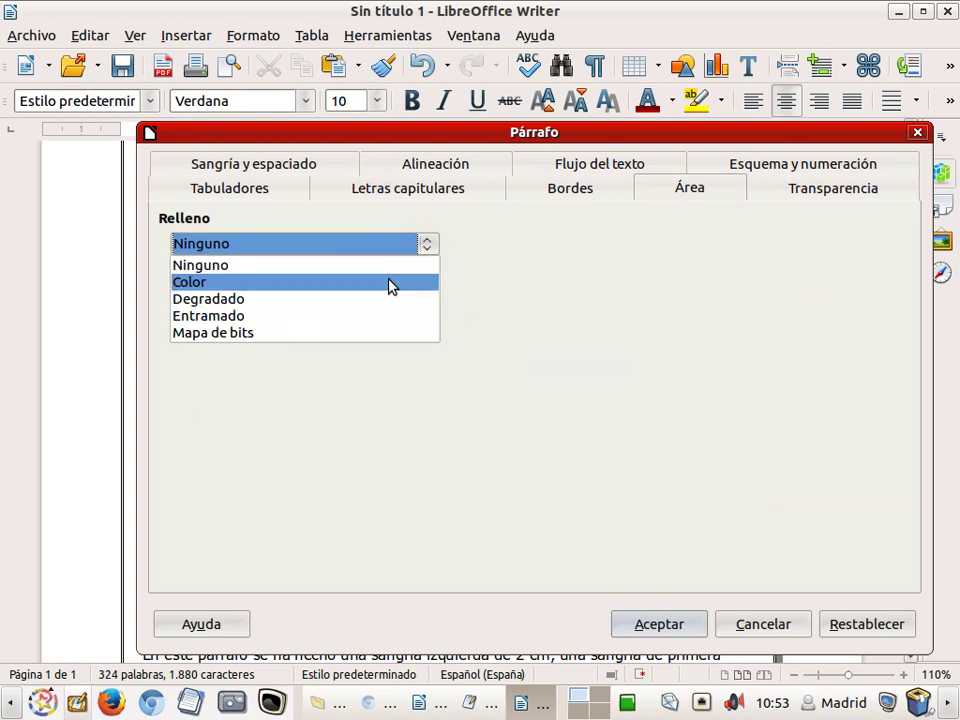
pyautogui.click(393, 283)
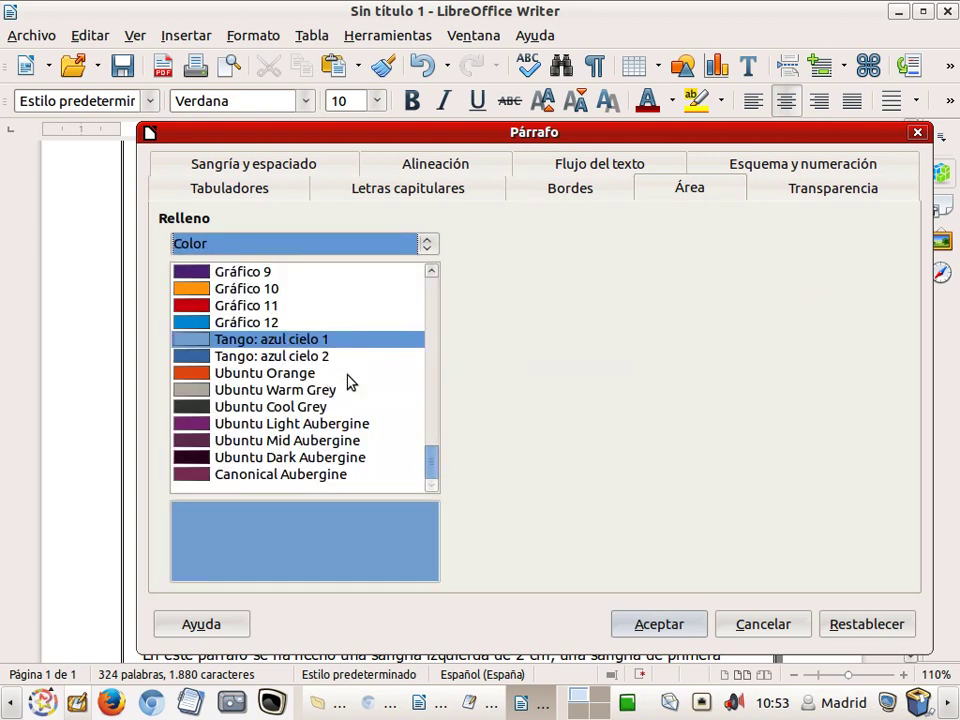
pyautogui.moveTo(432, 465); pyautogui.dragTo(432, 284)
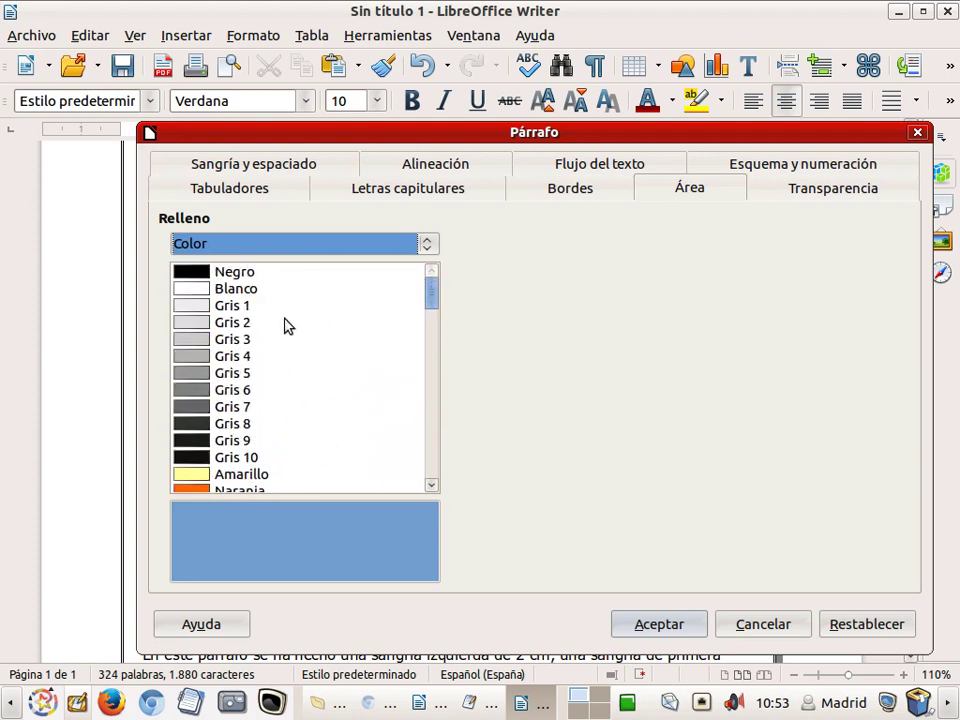
pyautogui.click(233, 357)
pyautogui.click(669, 625)
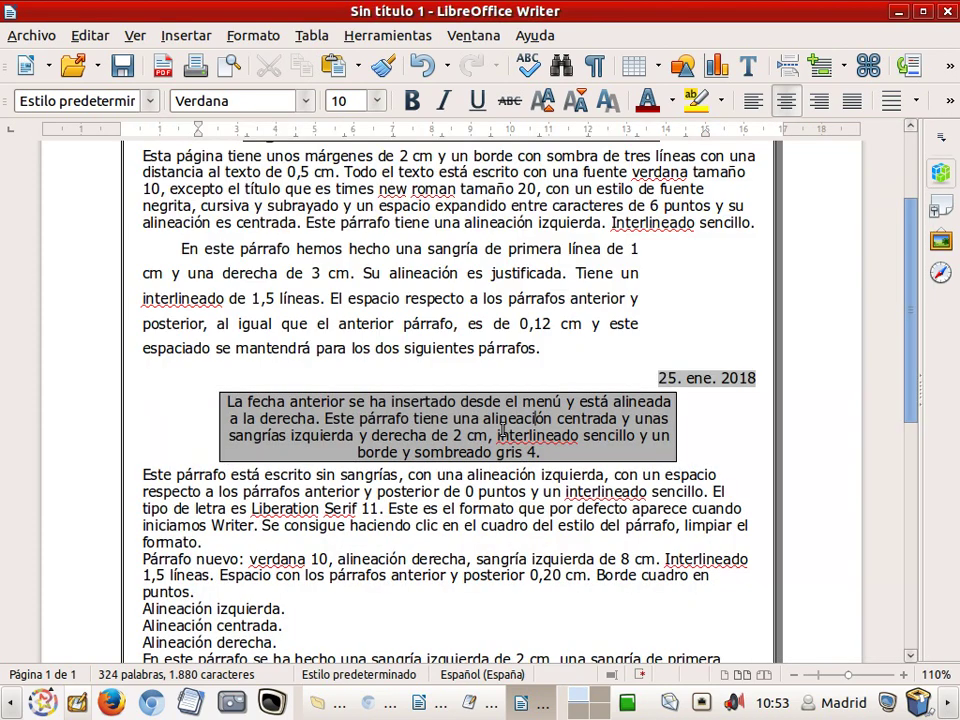
pyautogui.click(424, 704)
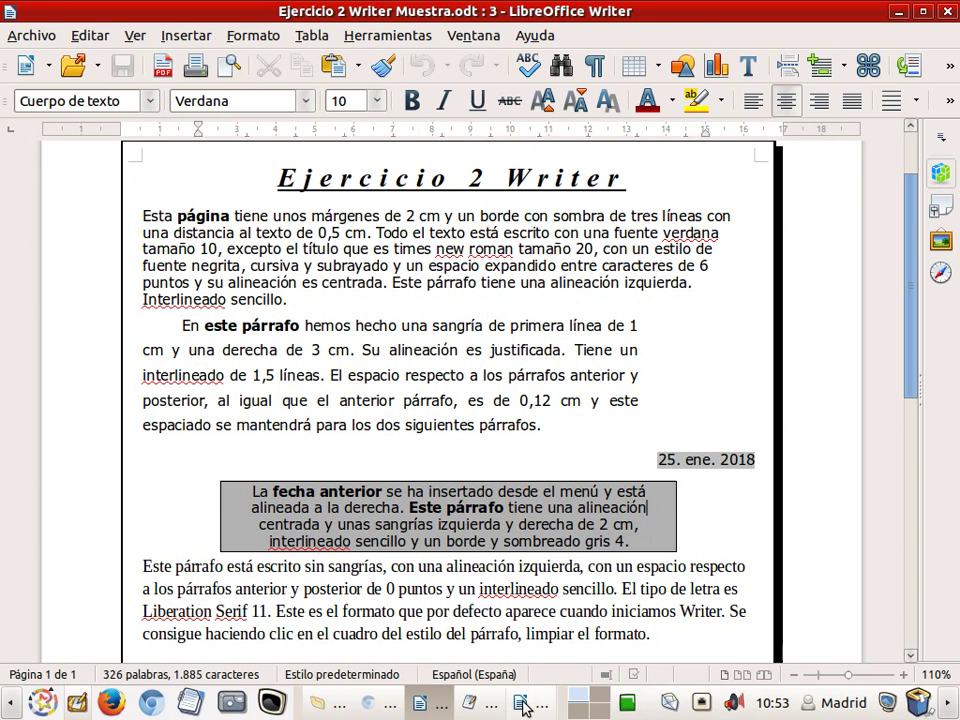
pyautogui.hotkey('alt', 'Tab')
# - Set the spacing above and below the inserted date's paragraph to 0,12 cm each
pyautogui.click(727, 380)
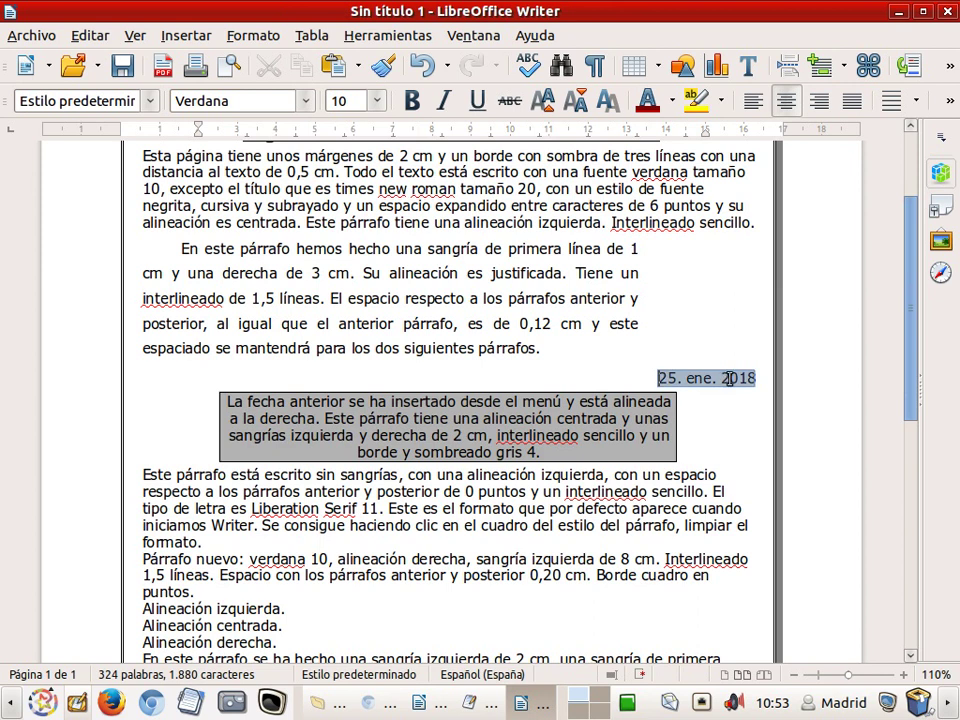
pyautogui.click(251, 38)
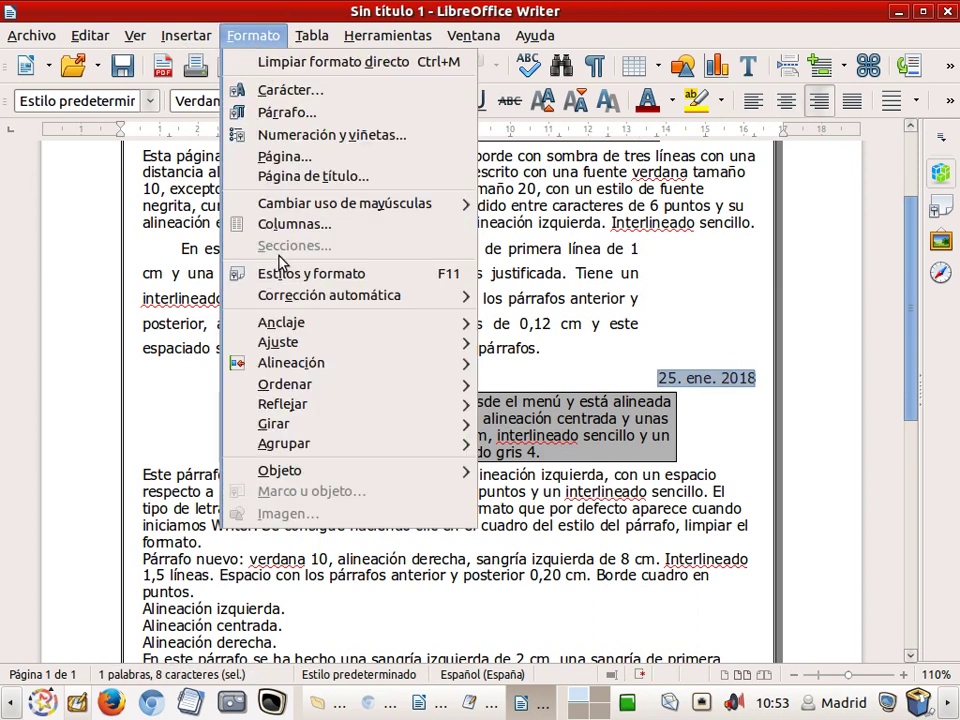
pyautogui.click(285, 112)
pyautogui.click(436, 167)
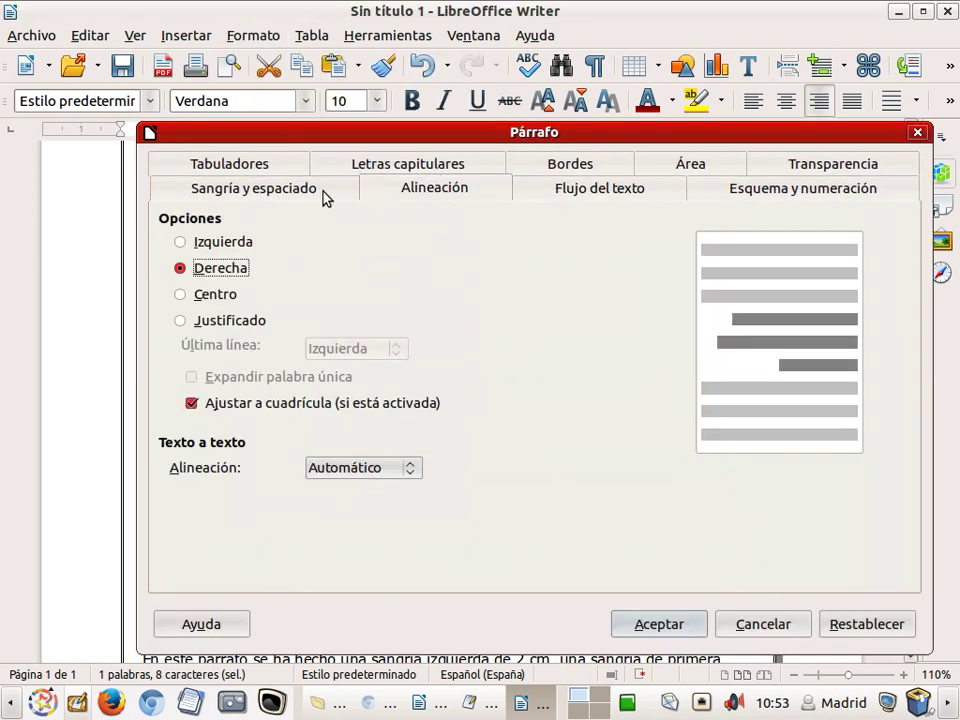
pyautogui.click(289, 190)
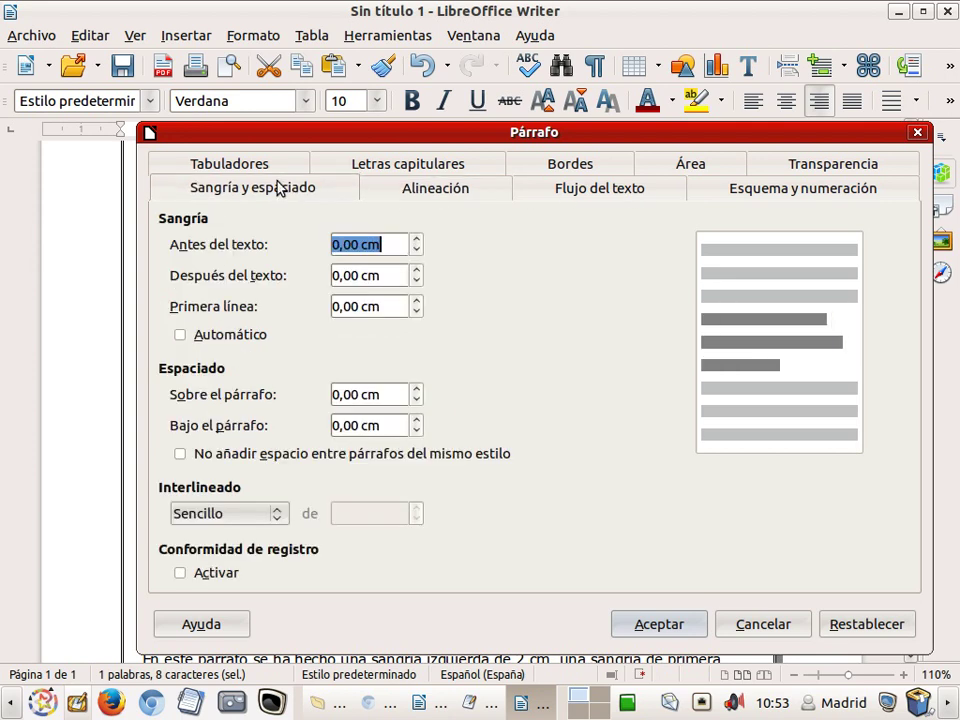
pyautogui.click(335, 394)
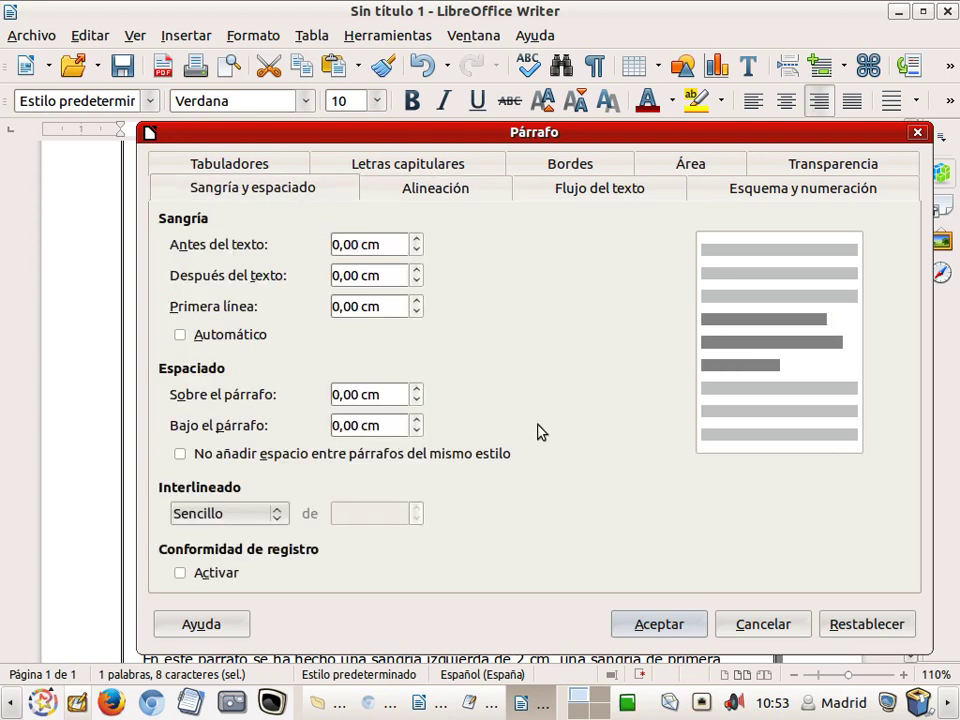
pyautogui.write('12')
pyautogui.press('Delete')
pyautogui.press('Delete')
pyautogui.press('Tab')
pyautogui.press('Left')
pyautogui.press('Delete')
pyautogui.press('Delete')
pyautogui.write('12')
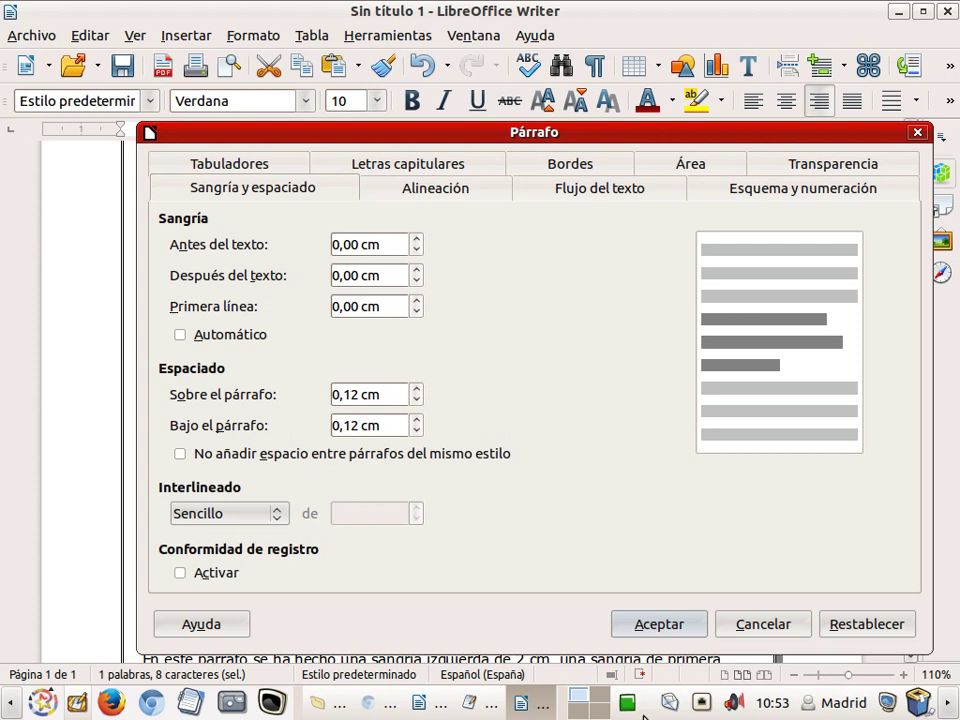
pyautogui.click(670, 624)
pyautogui.click(694, 426)
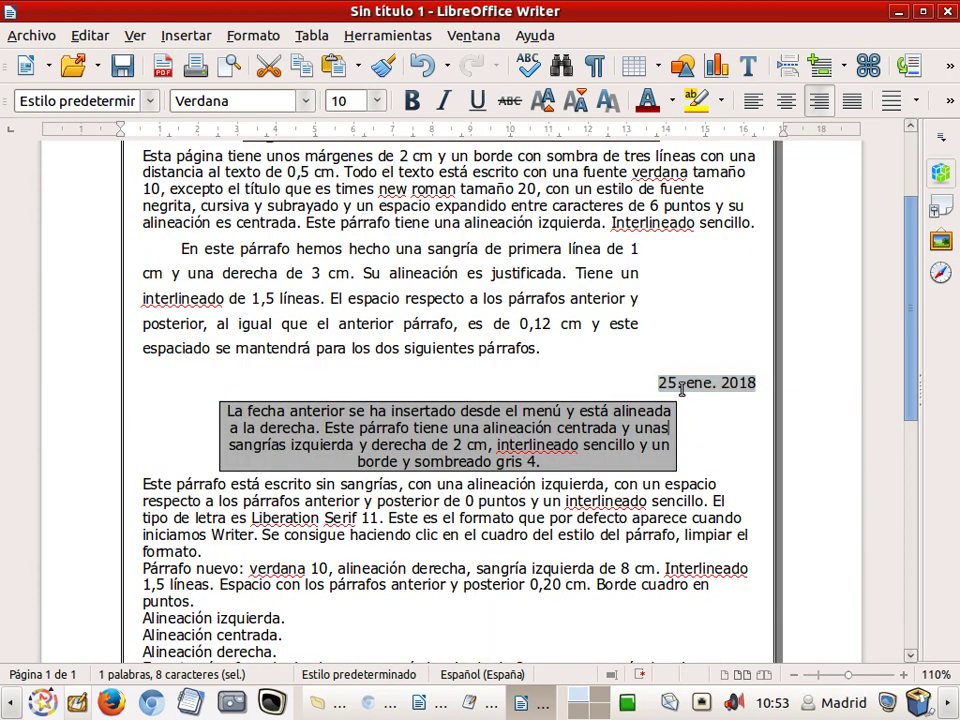
# - Examine the alignment, indents, spacing and line spacing of the paragraph beginning "Este párrafo está escrito sin sangrías", leaving the settings as they are
pyautogui.click(200, 486)
pyautogui.scroll(-2, 301, 568)
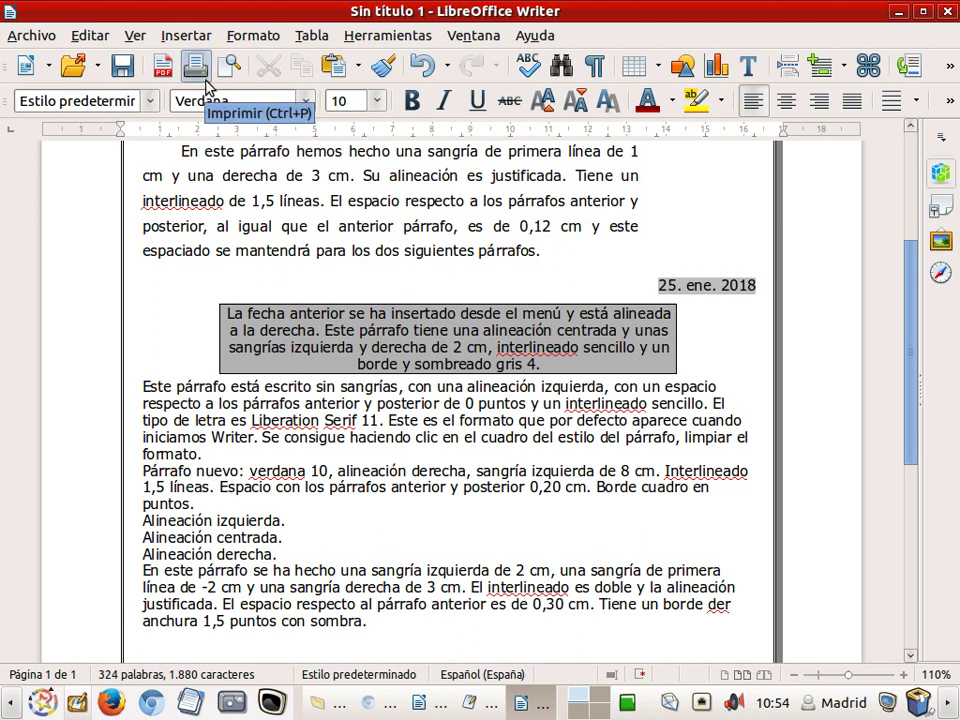
pyautogui.click(246, 37)
pyautogui.click(321, 114)
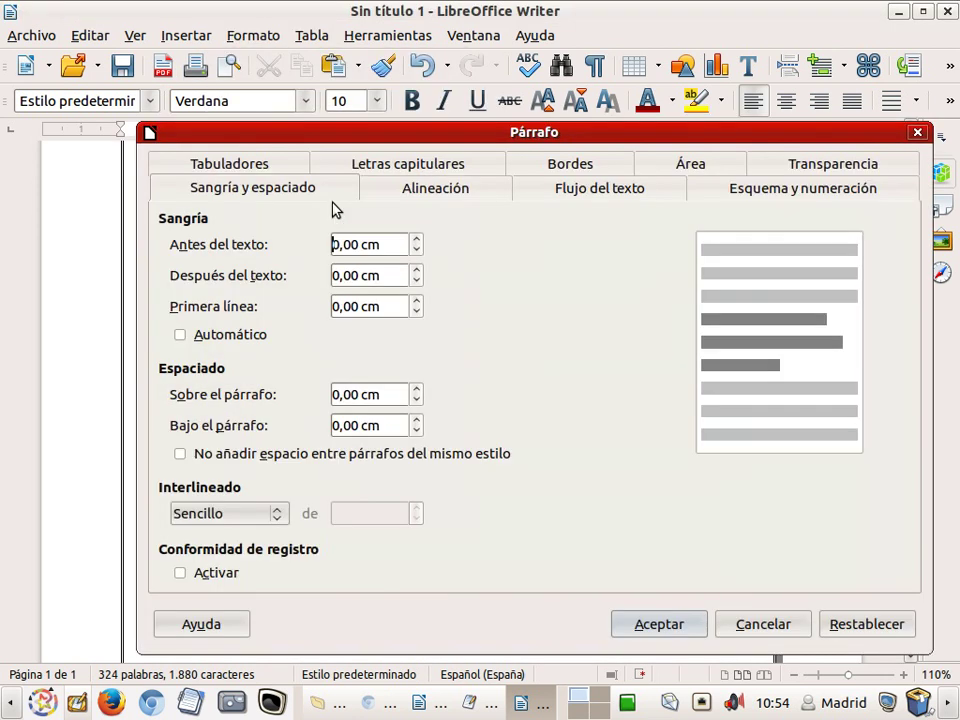
pyautogui.moveTo(361, 135); pyautogui.dragTo(384, 460)
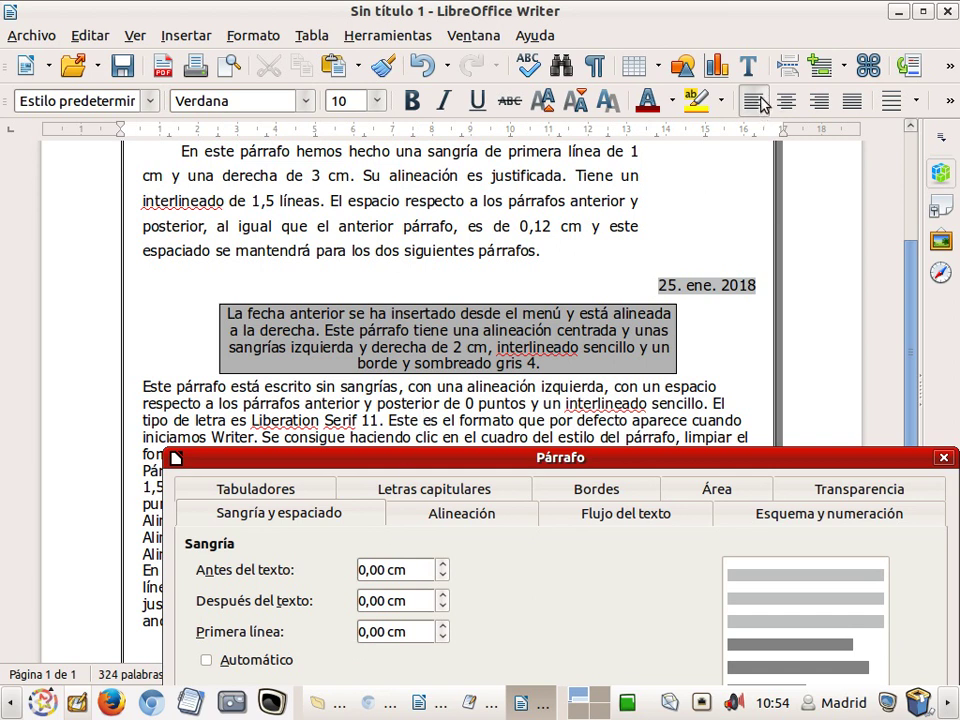
pyautogui.click(485, 518)
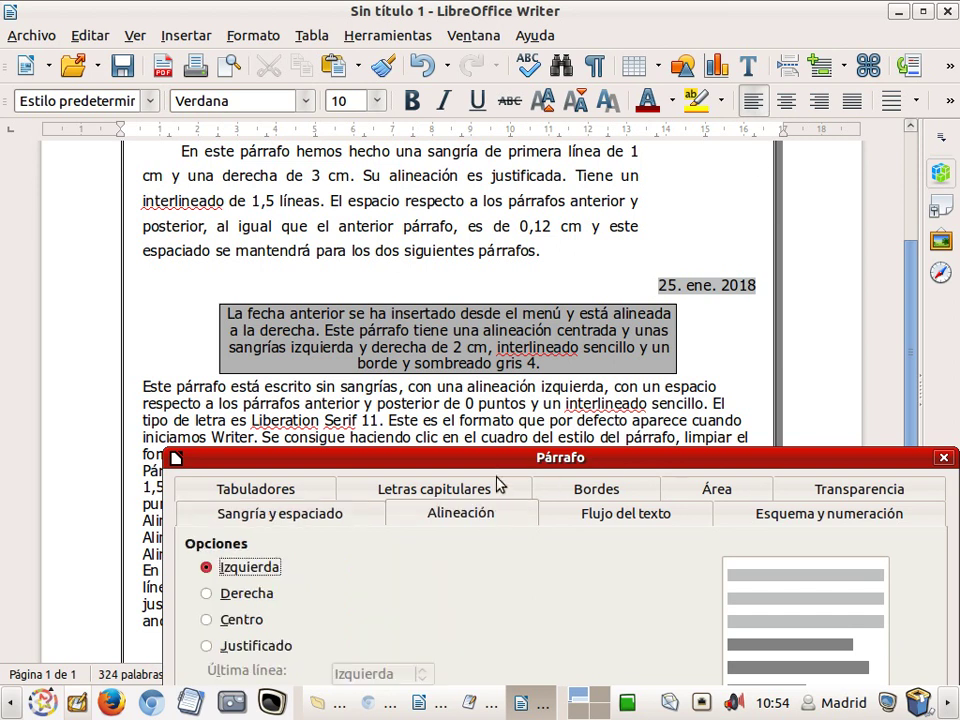
pyautogui.moveTo(505, 465); pyautogui.dragTo(454, 432)
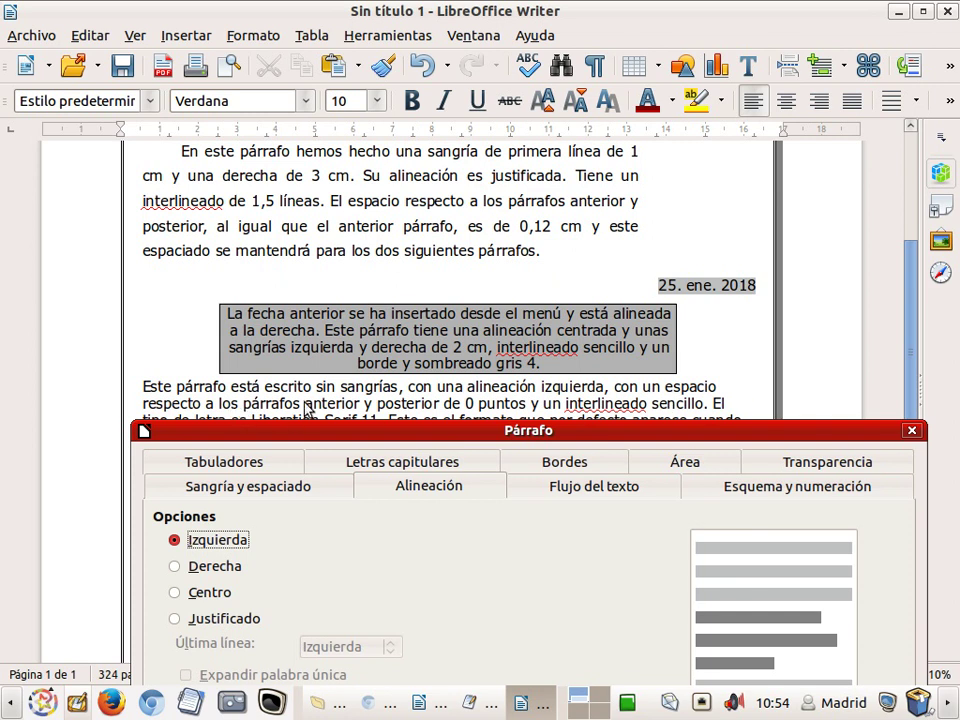
pyautogui.click(466, 436)
pyautogui.moveTo(466, 436); pyautogui.dragTo(462, 235)
pyautogui.click(306, 287)
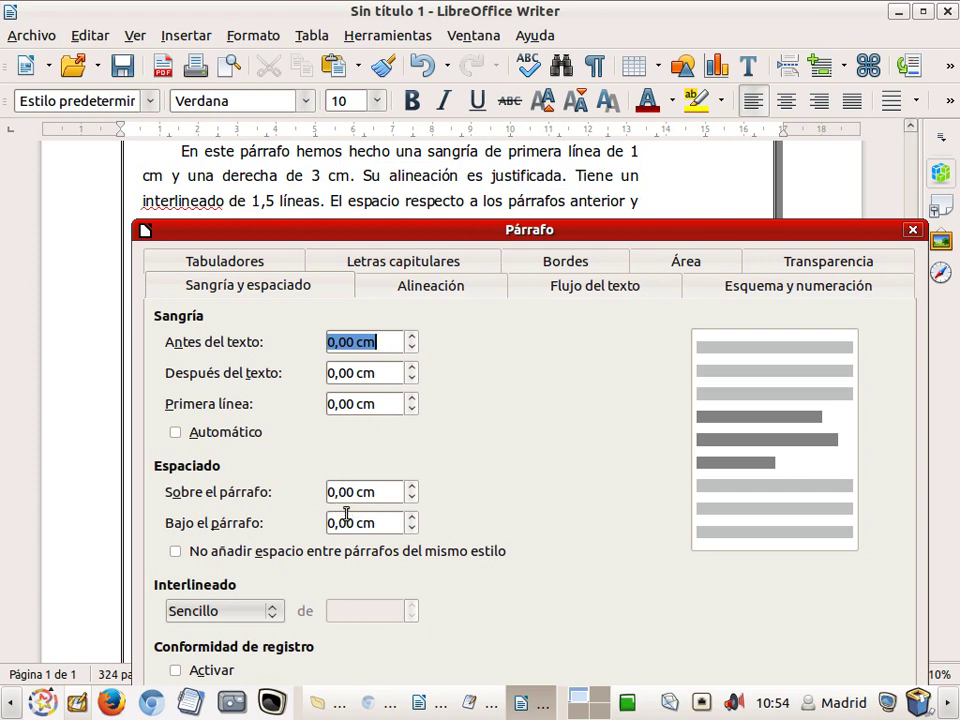
pyautogui.moveTo(433, 227); pyautogui.dragTo(437, 201)
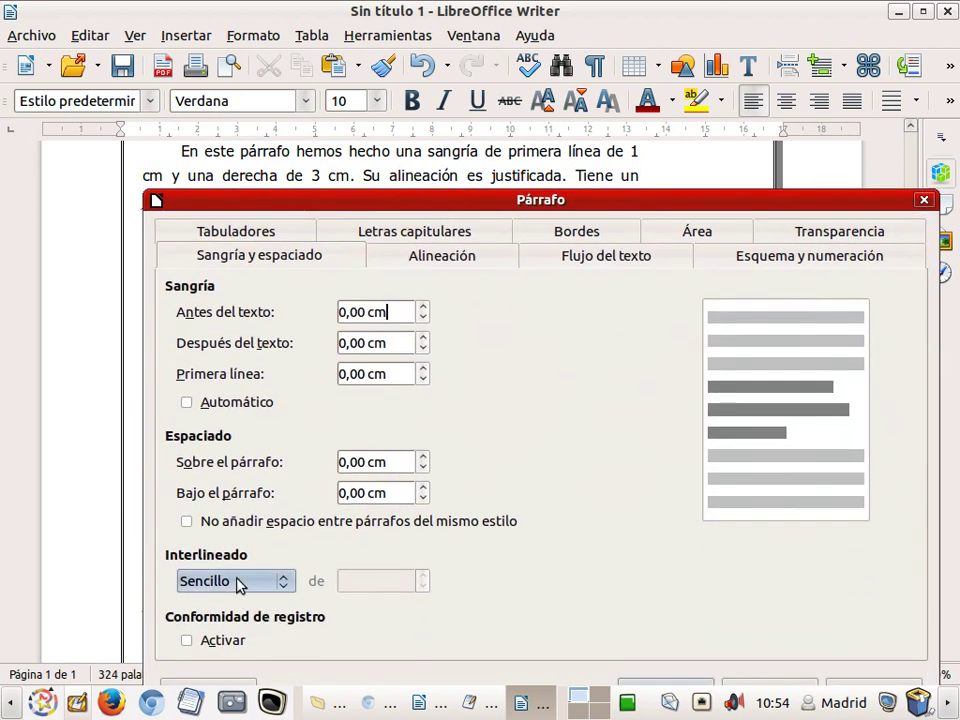
pyautogui.moveTo(448, 199); pyautogui.dragTo(424, 467)
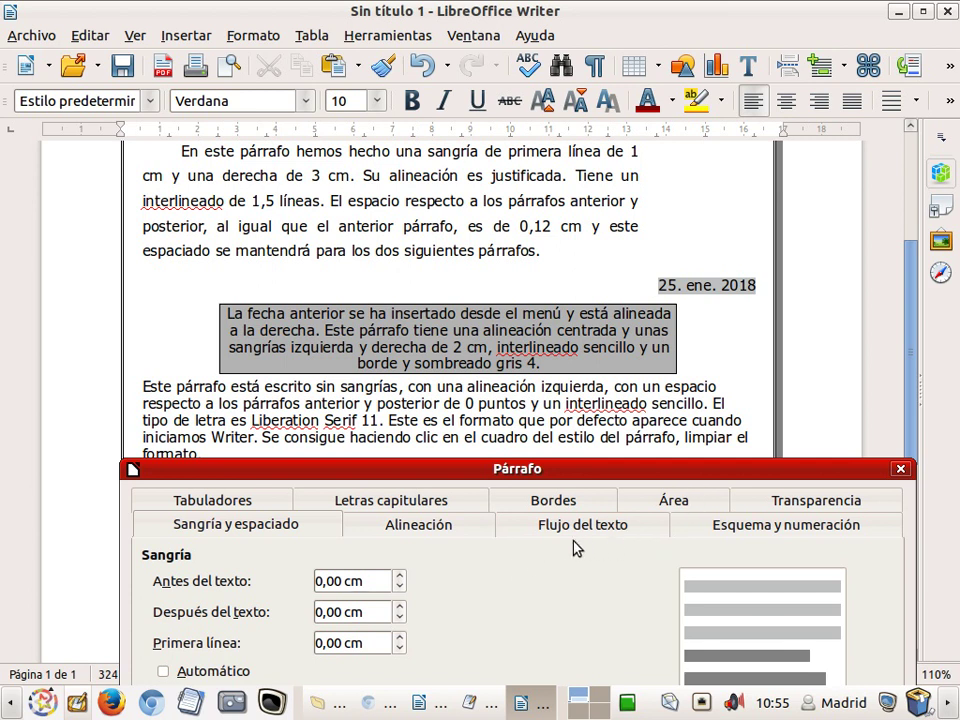
pyautogui.click(435, 505)
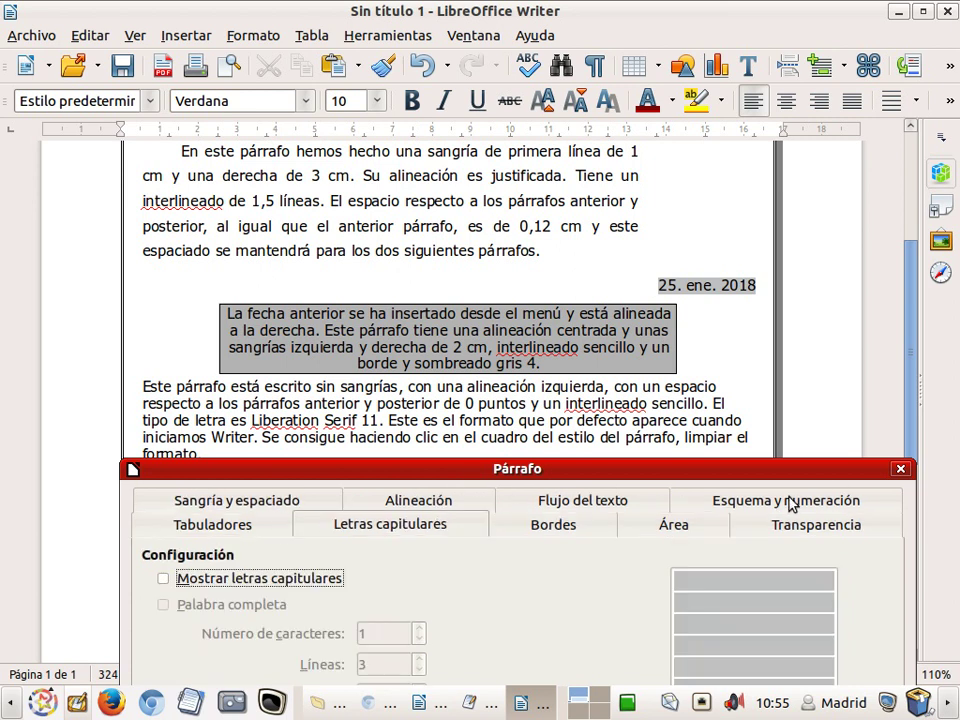
pyautogui.click(900, 468)
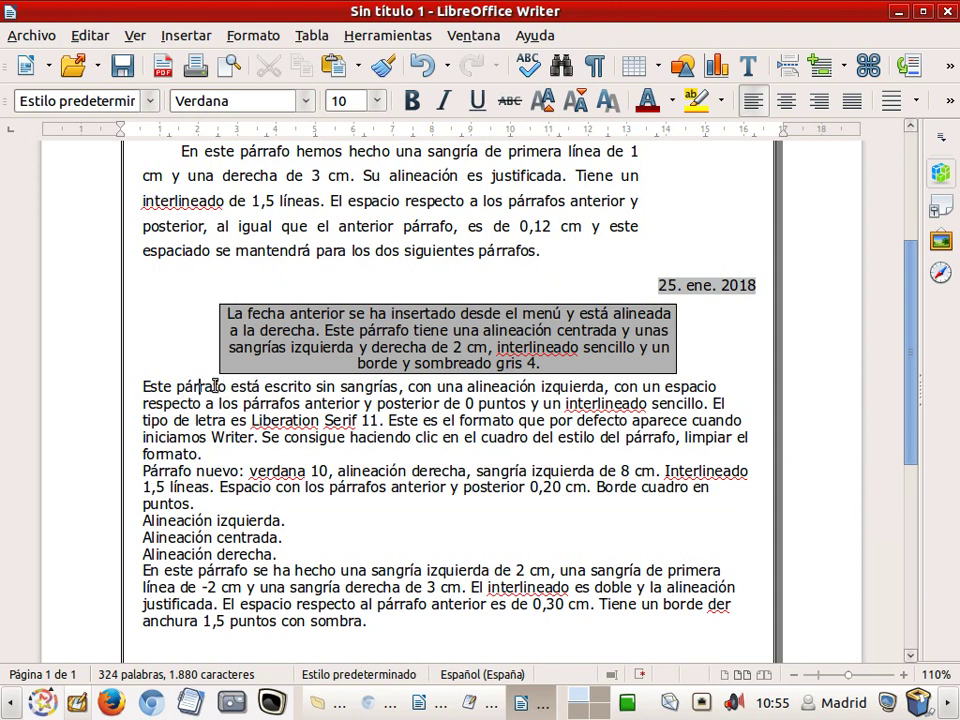
# - Set the font of the whole paragraph beginning "Este párrafo está escrito sin sangrías" to Liberation Serif, size 11
pyautogui.moveTo(143, 388); pyautogui.dragTo(200, 455)
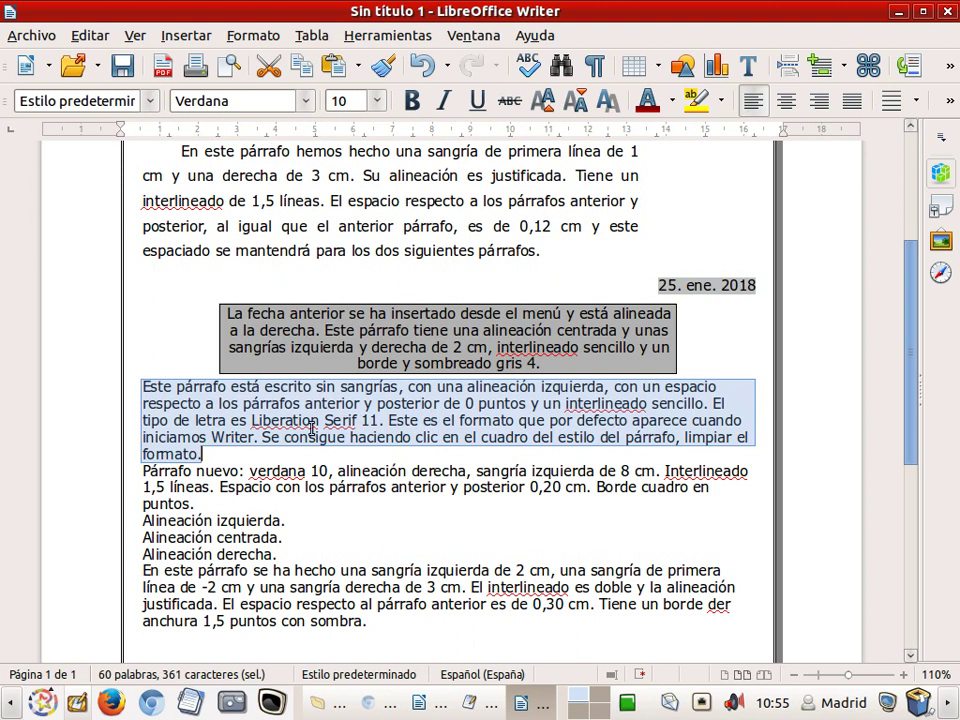
pyautogui.click(307, 101)
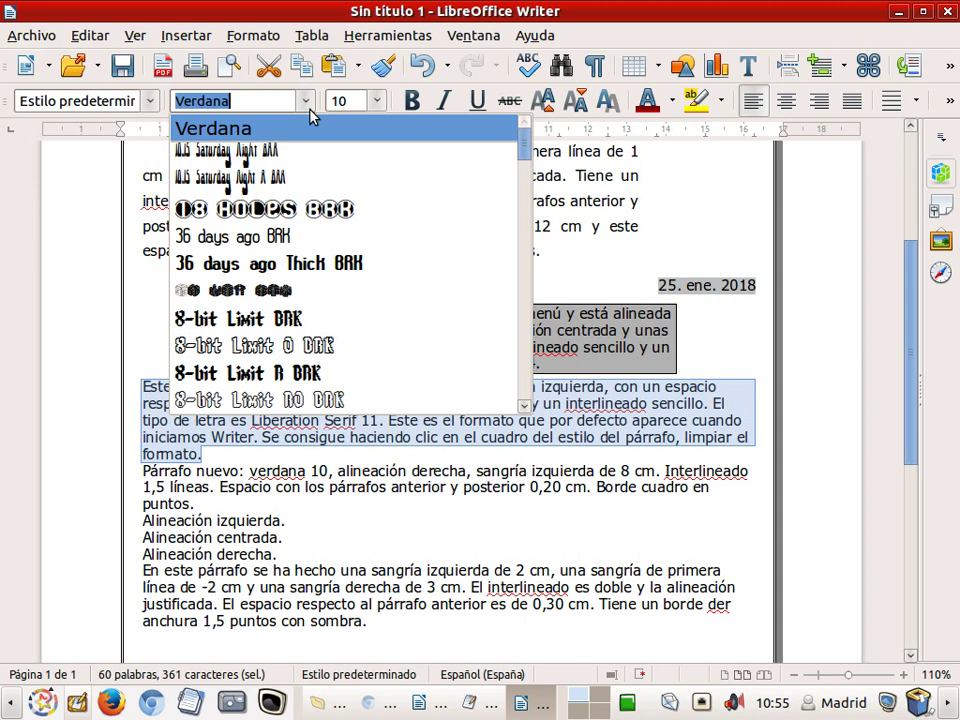
pyautogui.write('Lib')
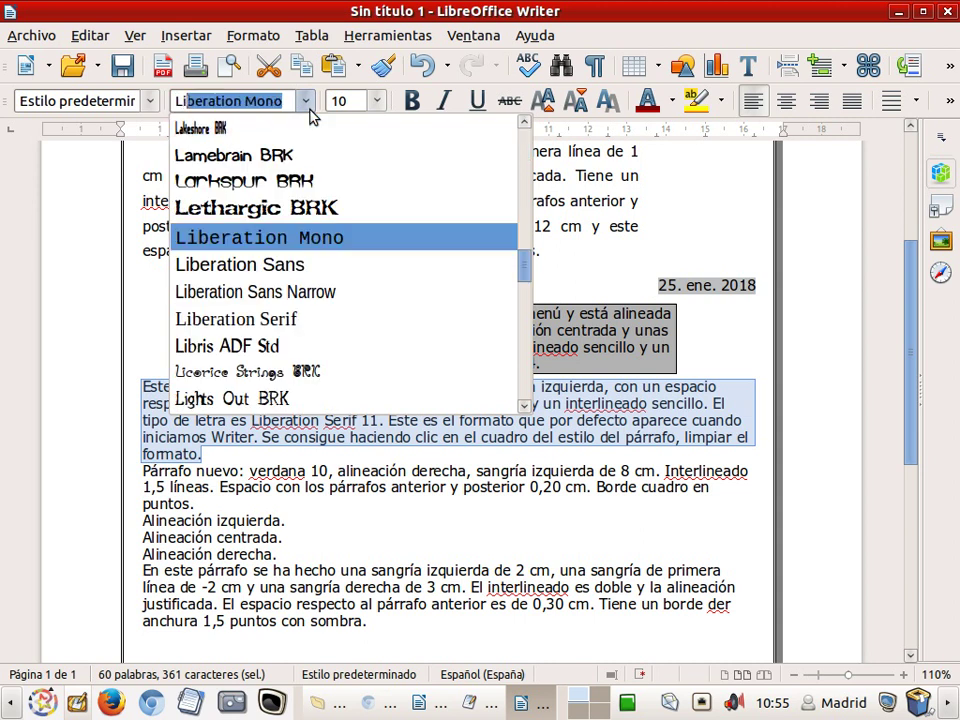
pyautogui.click(279, 319)
pyautogui.click(379, 104)
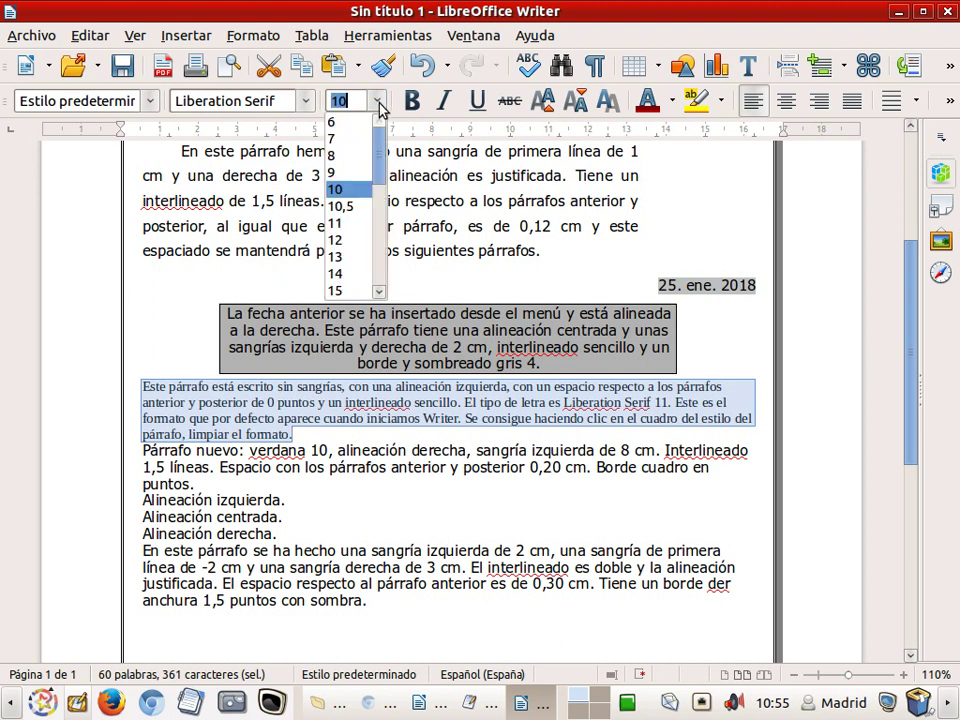
pyautogui.click(358, 220)
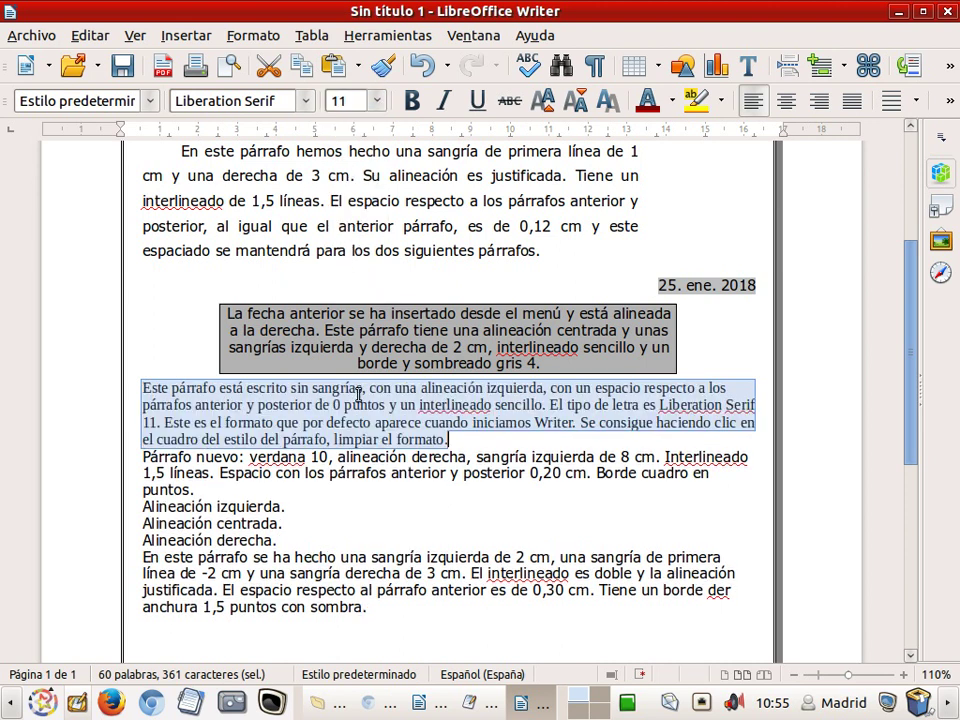
pyautogui.click(222, 428)
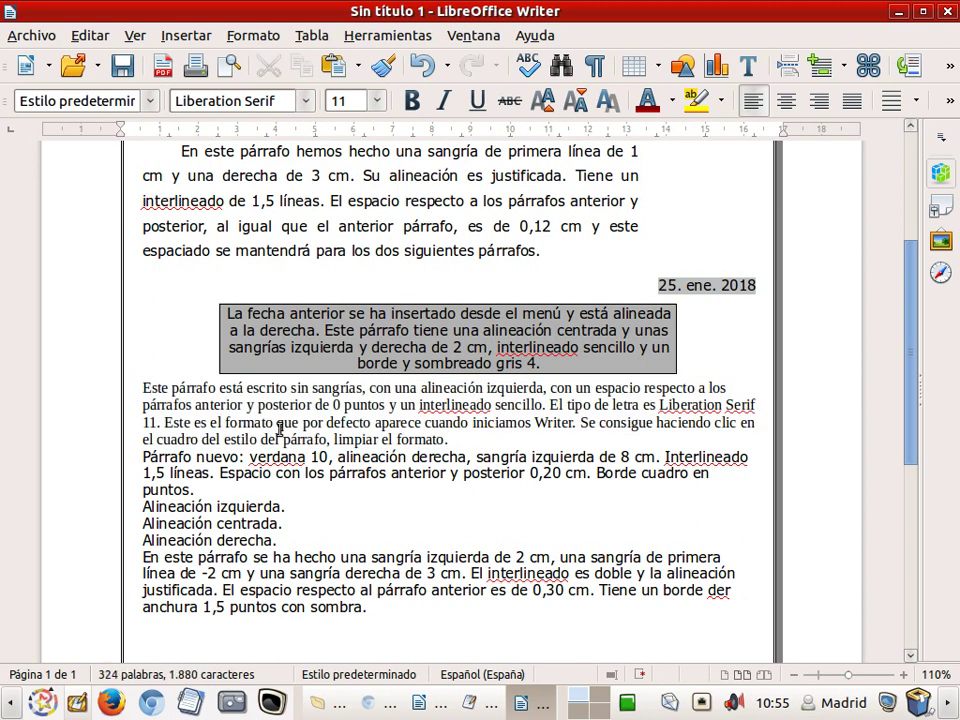
pyautogui.doubleClick(551, 424)
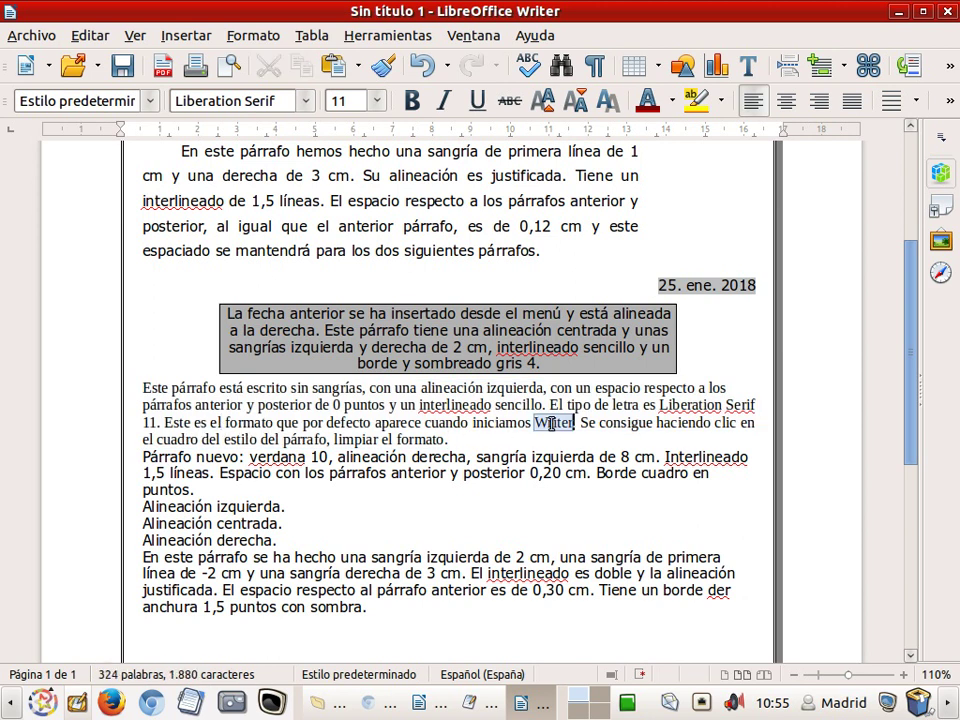
pyautogui.tripleClick(551, 424)
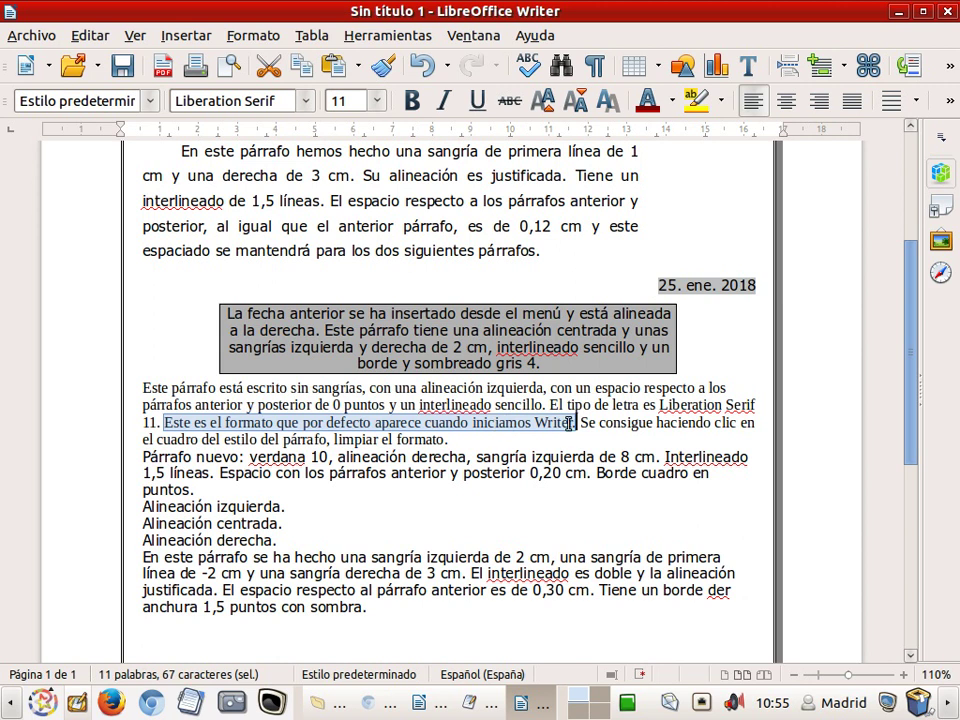
pyautogui.click(603, 423)
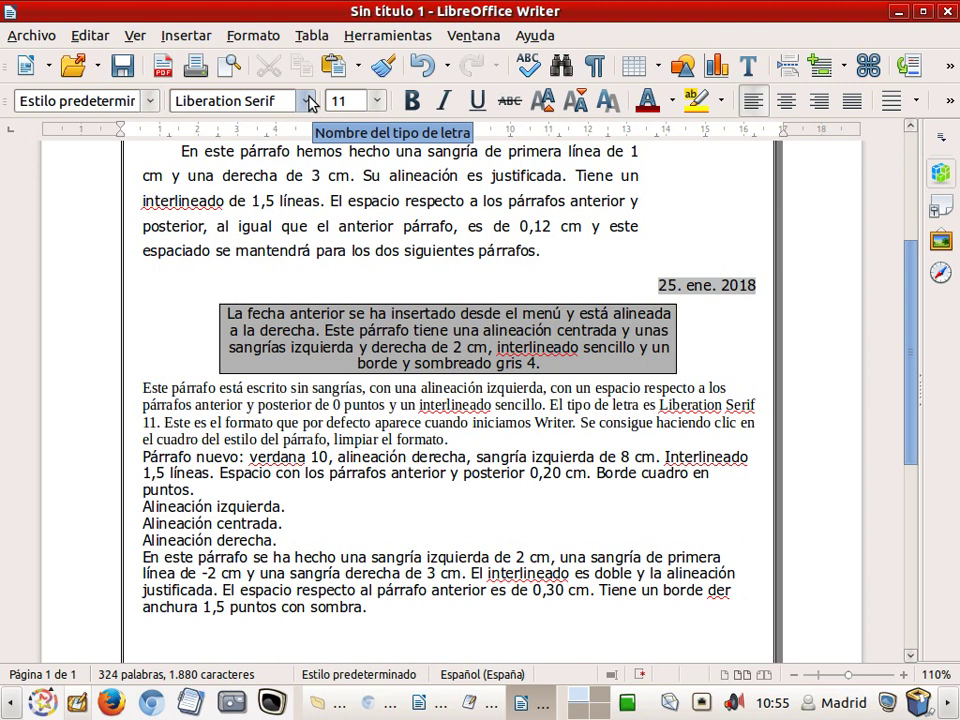
# - Clear the direct formatting of the whole paragraph beginning "Este párrafo está escrito sin sangrías" and set its font size to 11
pyautogui.tripleClick(323, 404)
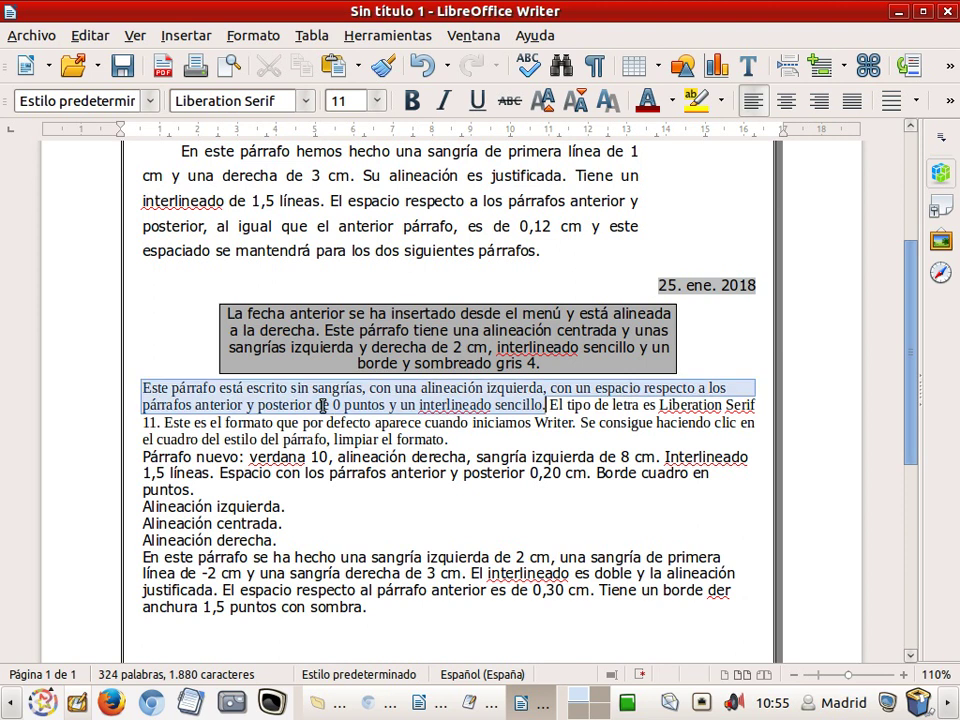
pyautogui.rightClick(332, 406)
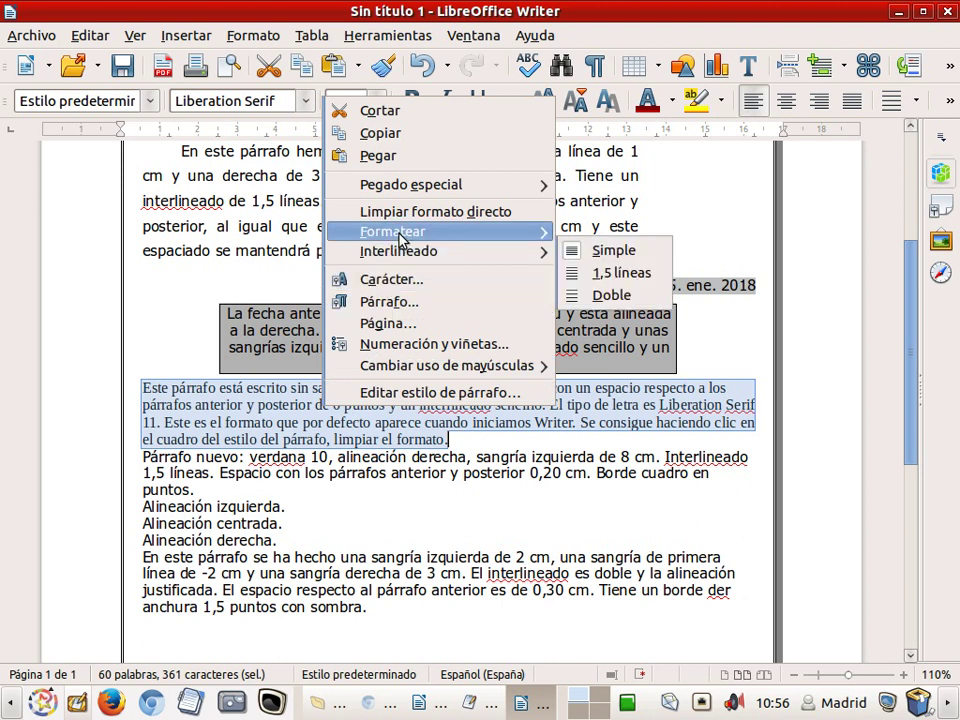
pyautogui.moveTo(409, 236)
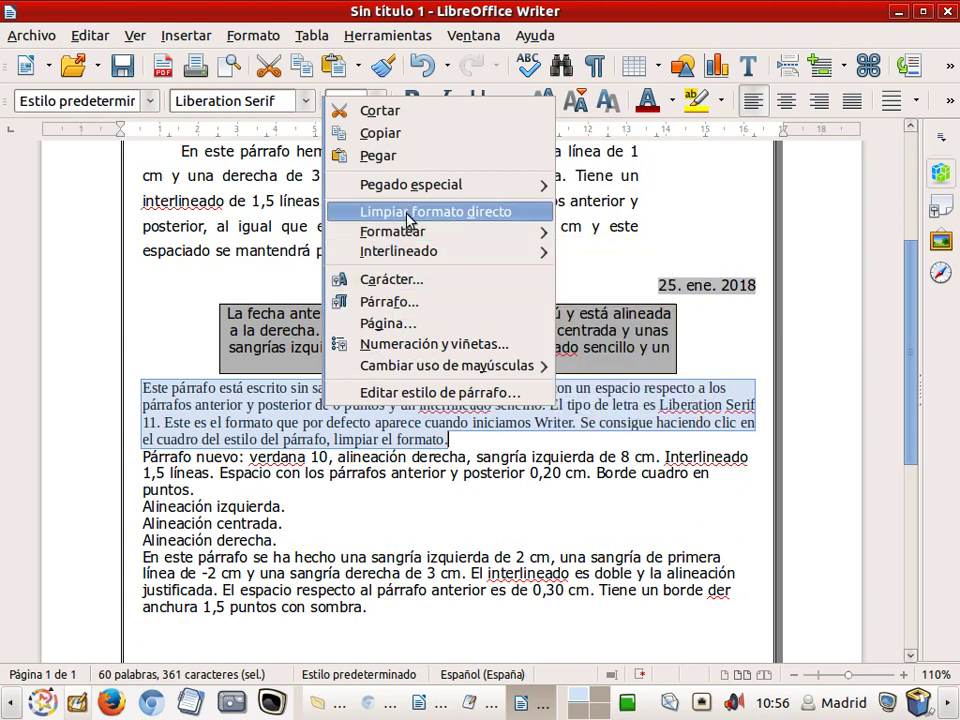
pyautogui.click(409, 216)
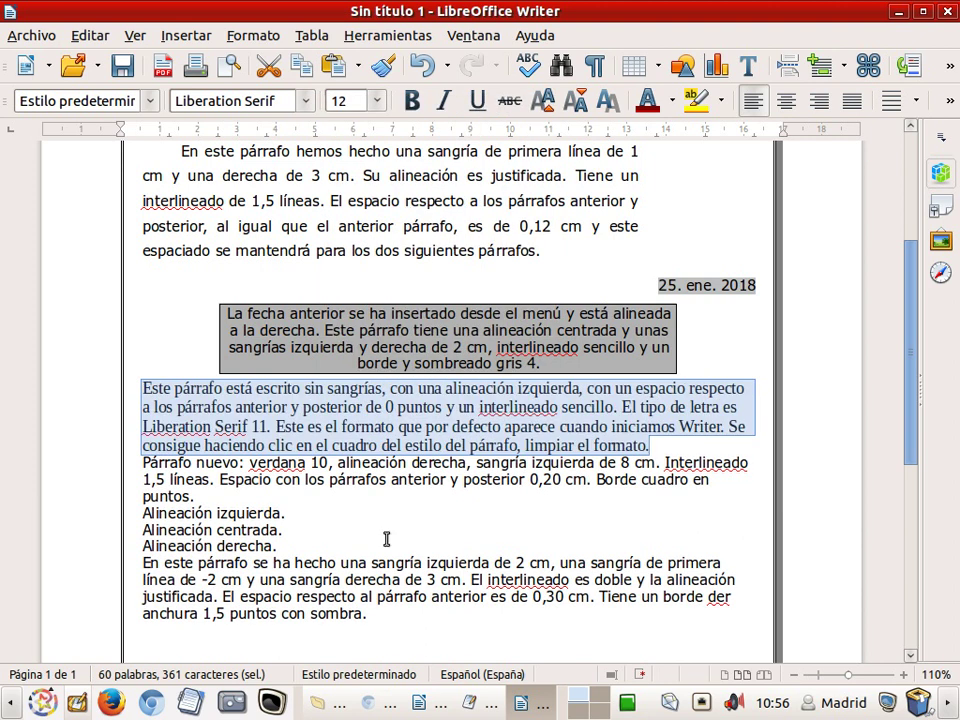
pyautogui.click(378, 100)
pyautogui.click(356, 190)
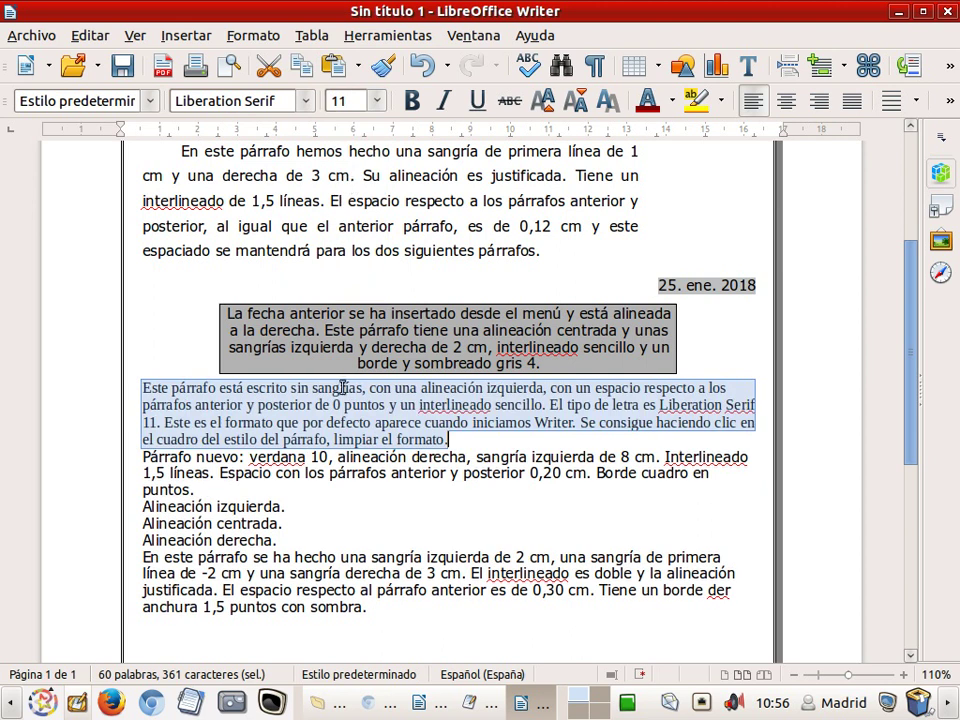
pyautogui.click(350, 422)
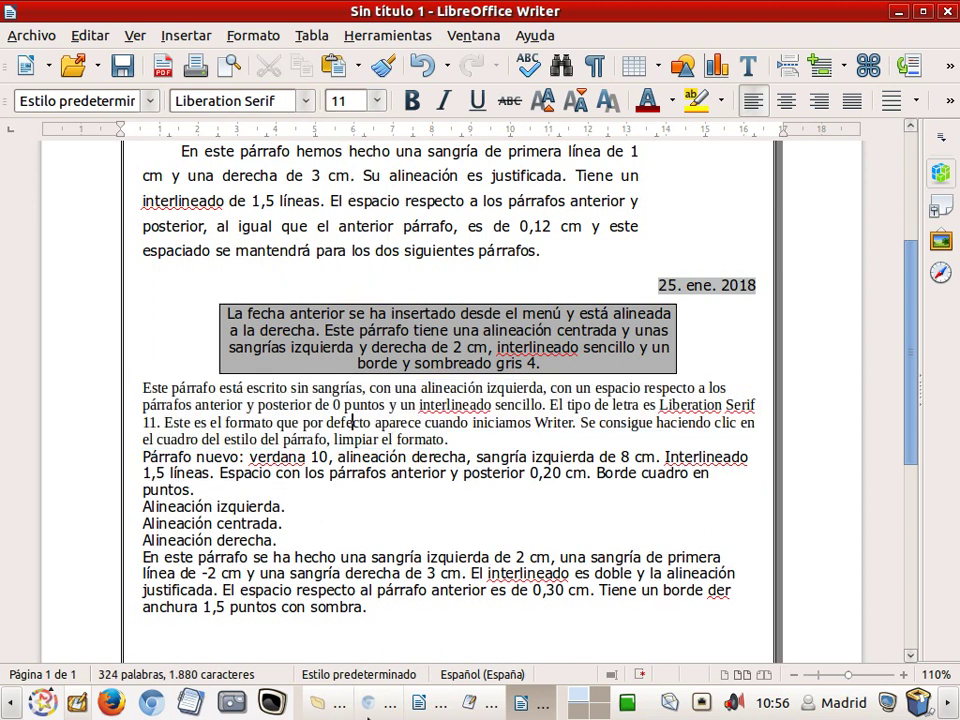
# - Consult the "Párrafo nuevo" paragraph in the sample document and set the same paragraph's indent before text to 8 cm in the exercise document
pyautogui.click(418, 702)
pyautogui.scroll(-1, 566, 522)
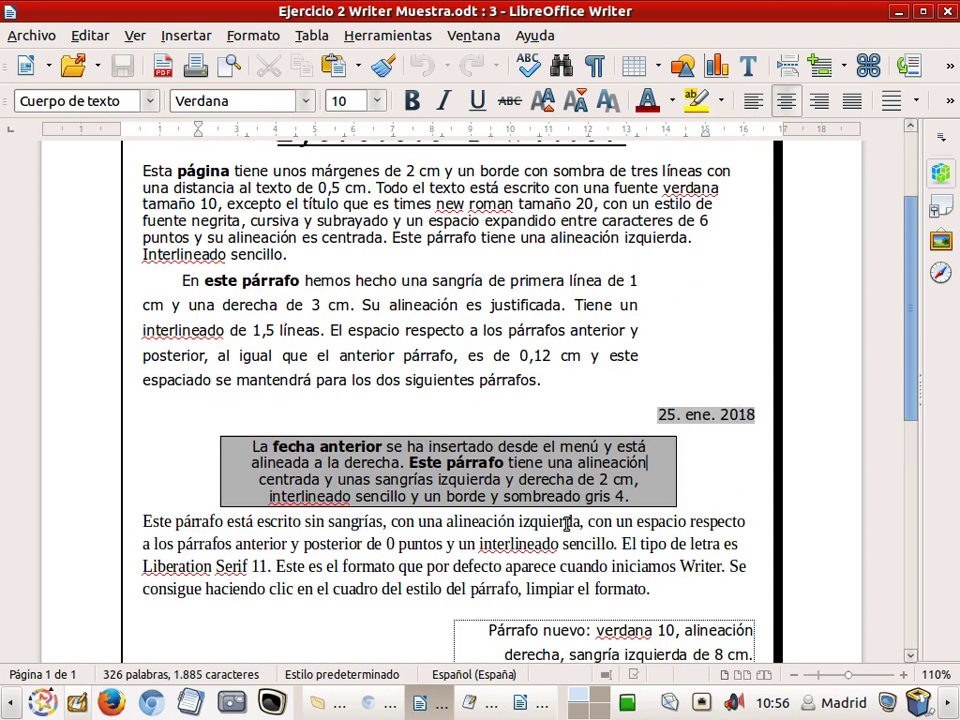
pyautogui.scroll(-3, 566, 522)
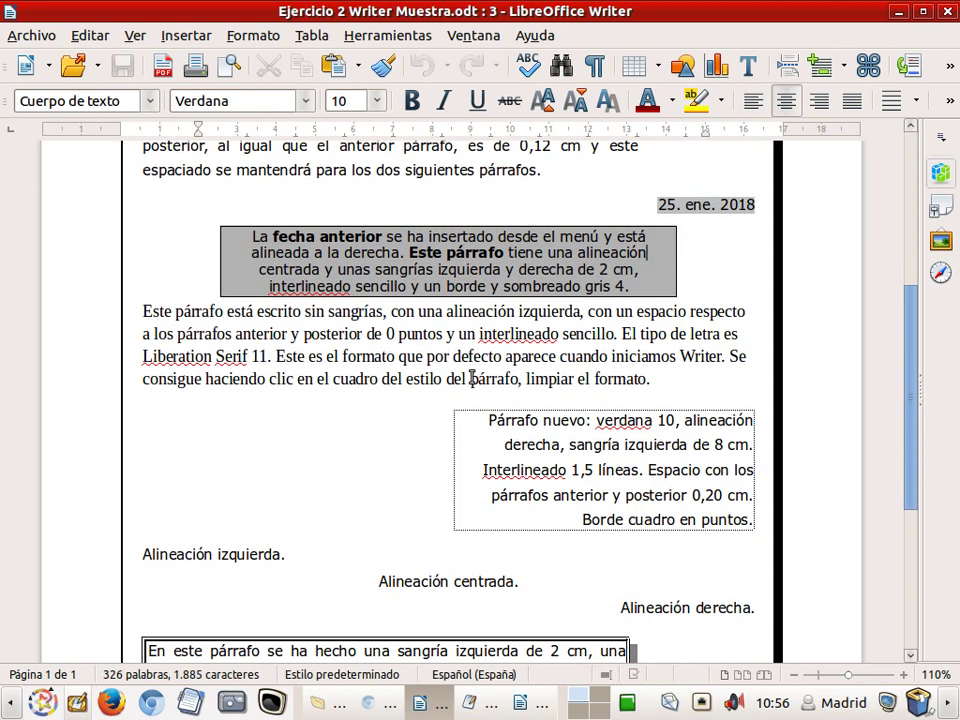
pyautogui.scroll(-2, 552, 456)
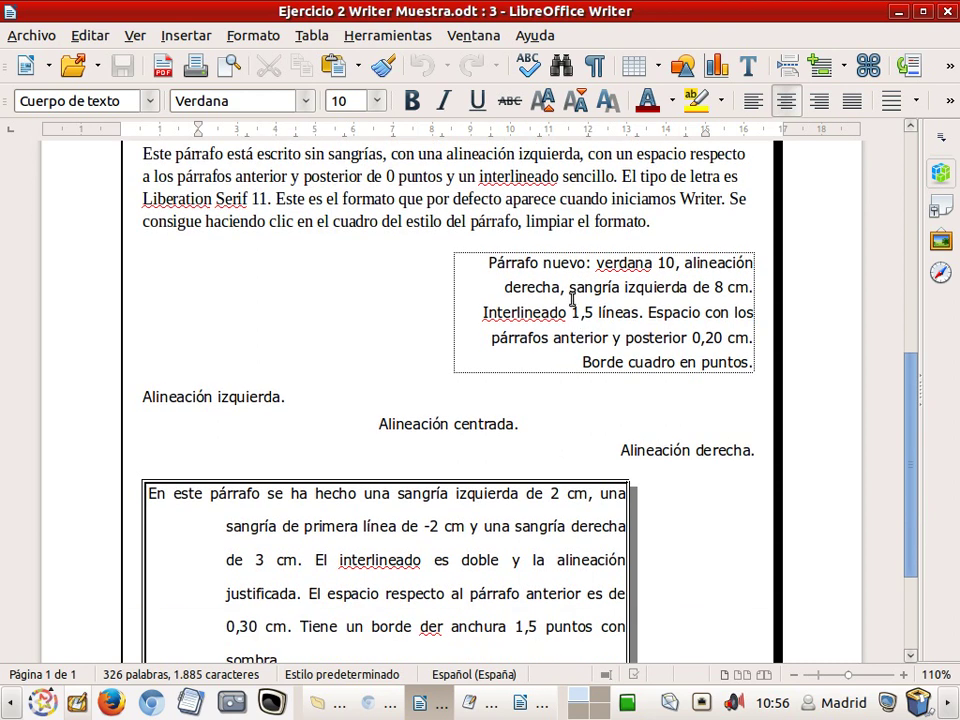
pyautogui.click(521, 704)
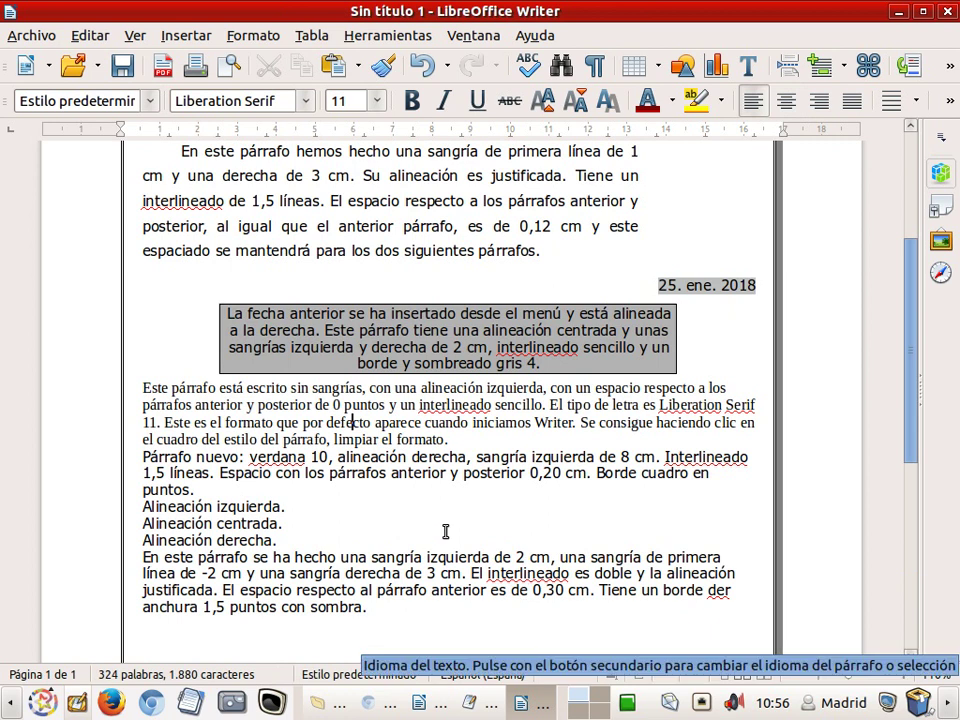
pyautogui.click(195, 456)
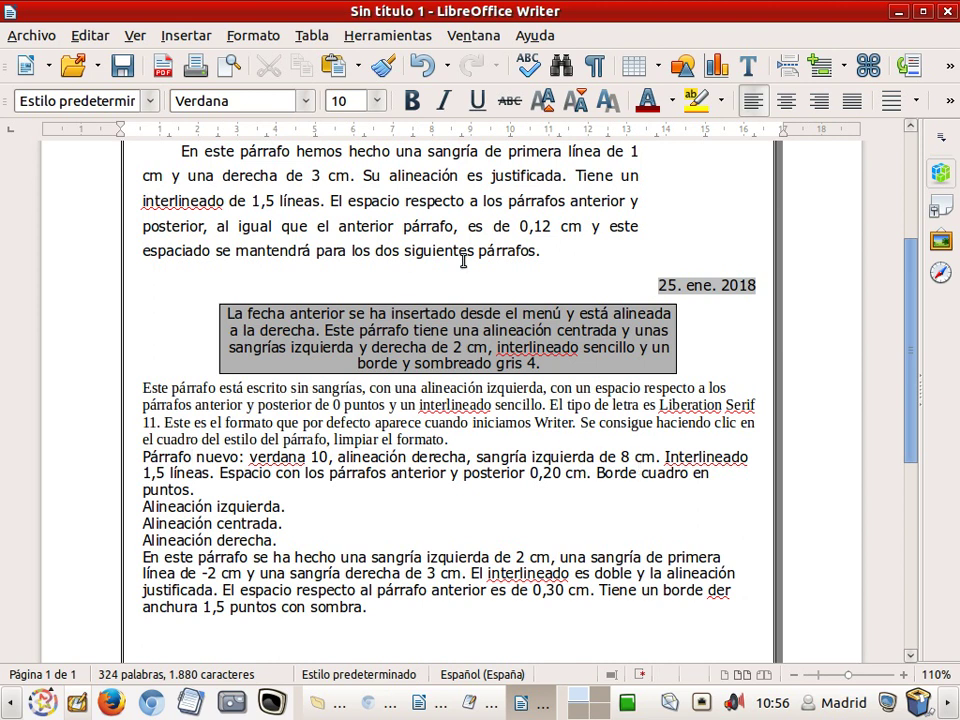
pyautogui.click(252, 35)
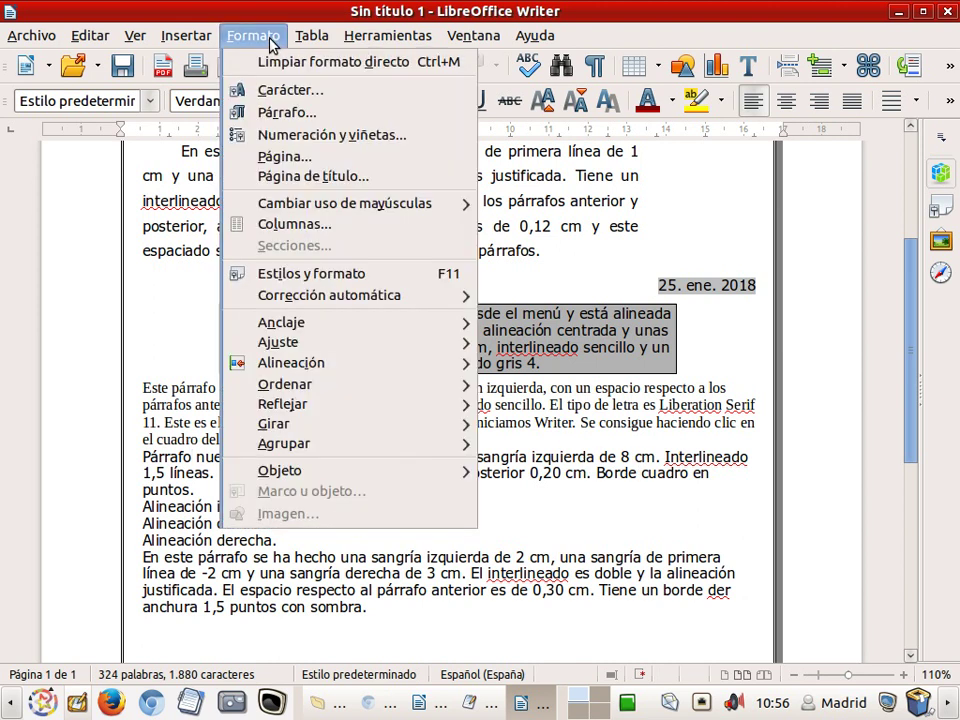
pyautogui.click(295, 115)
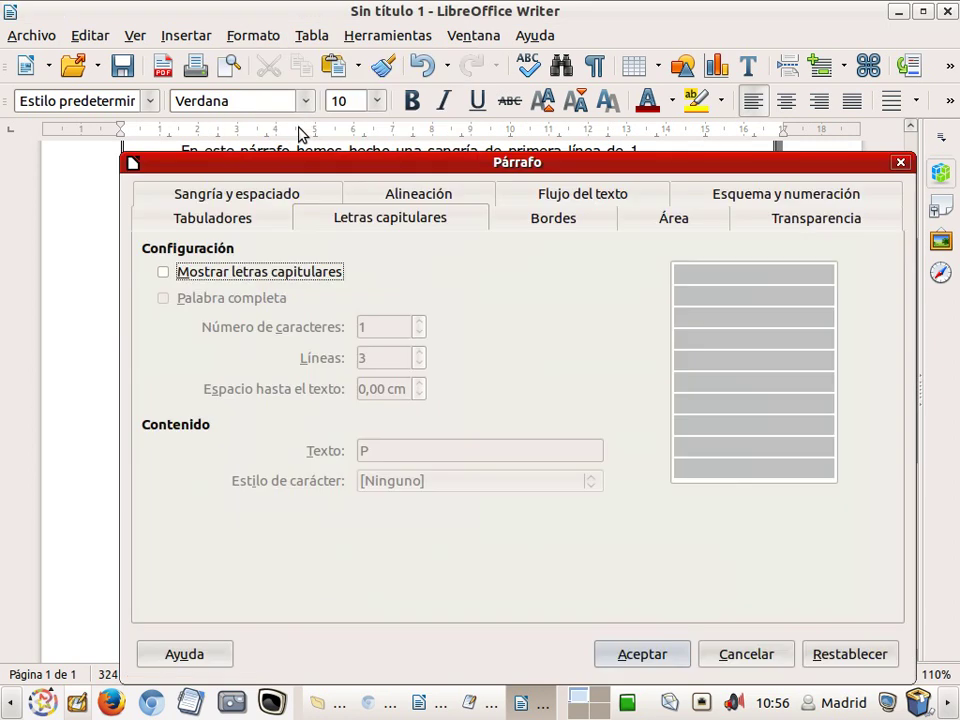
pyautogui.click(253, 221)
pyautogui.click(223, 198)
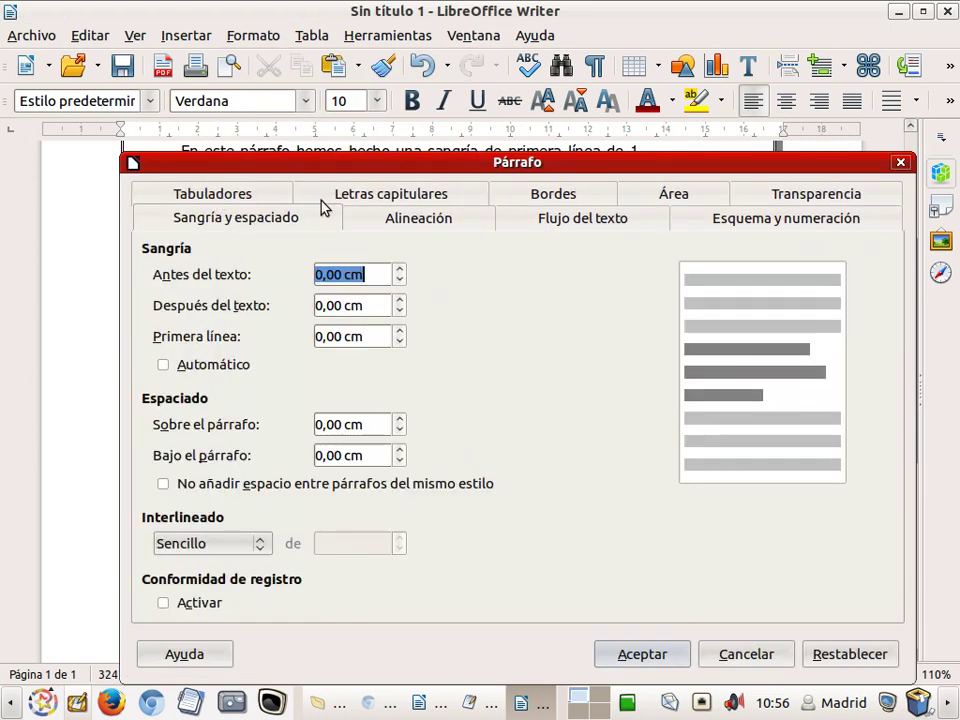
pyautogui.moveTo(336, 162)
pyautogui.mouseDown()
pyautogui.moveTo(336, 699)
pyautogui.moveTo(337, 147)
pyautogui.mouseUp()
pyautogui.click(315, 409)
pyautogui.click(318, 264)
pyautogui.press('BackSpace')
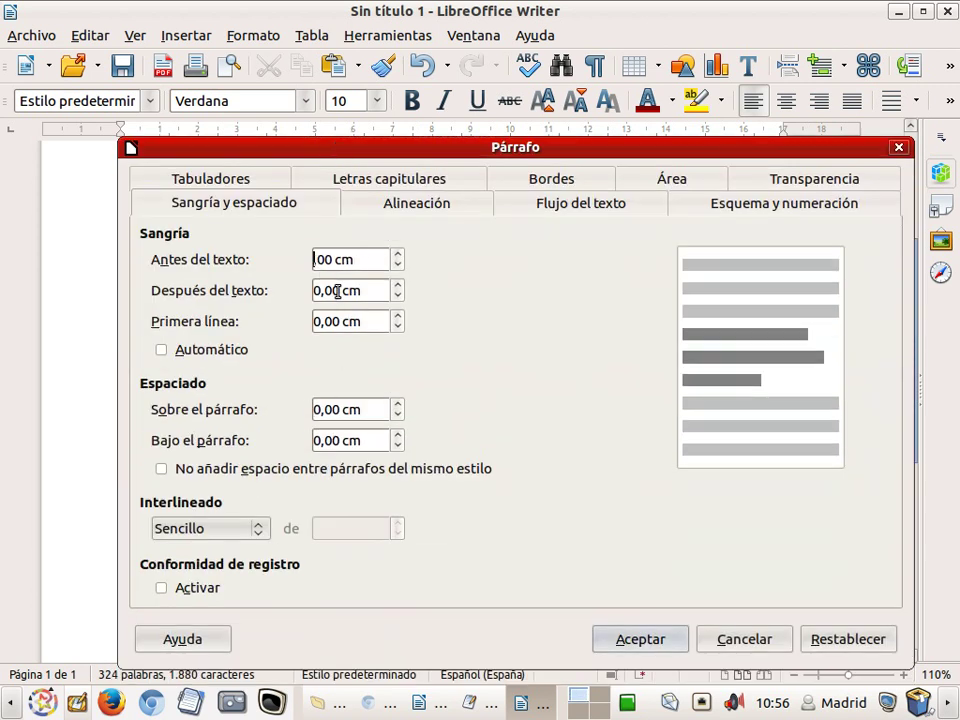
pyautogui.write('8')
pyautogui.click(640, 639)
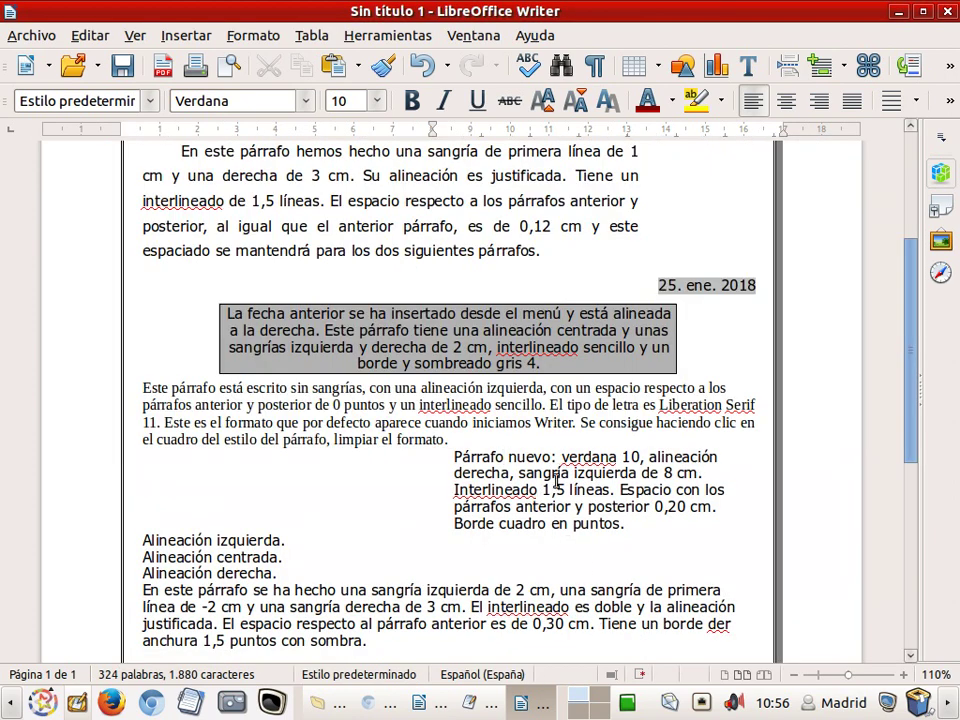
# - Right-align the "Párrafo nuevo" paragraph and set its line spacing to 1,5 líneas
pyautogui.click(819, 100)
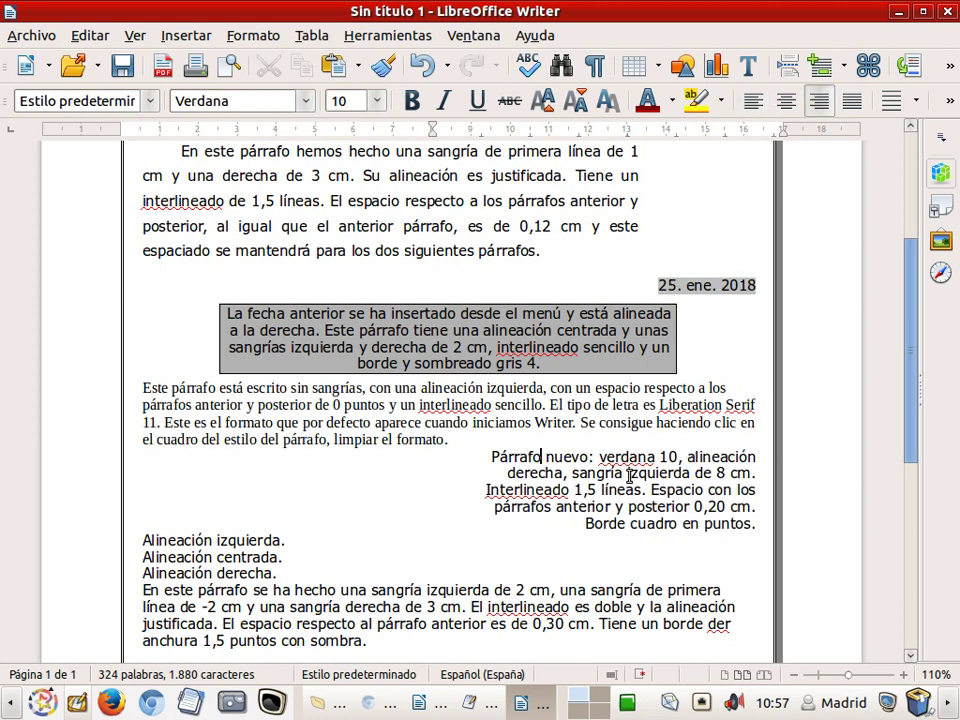
pyautogui.click(250, 35)
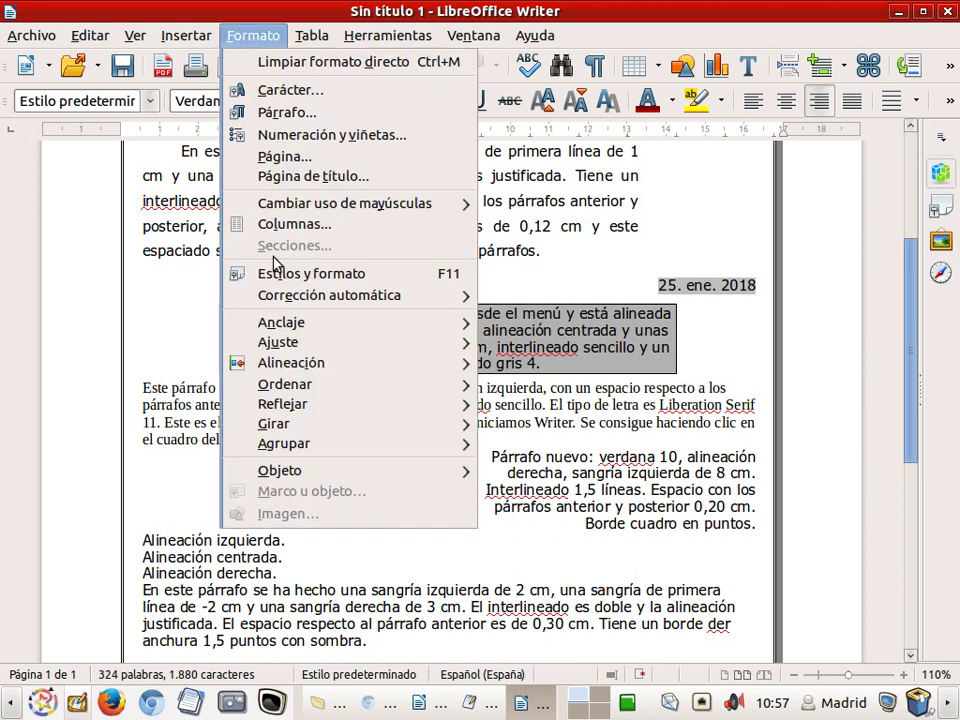
pyautogui.click(291, 118)
pyautogui.click(252, 528)
pyautogui.click(246, 565)
pyautogui.click(655, 636)
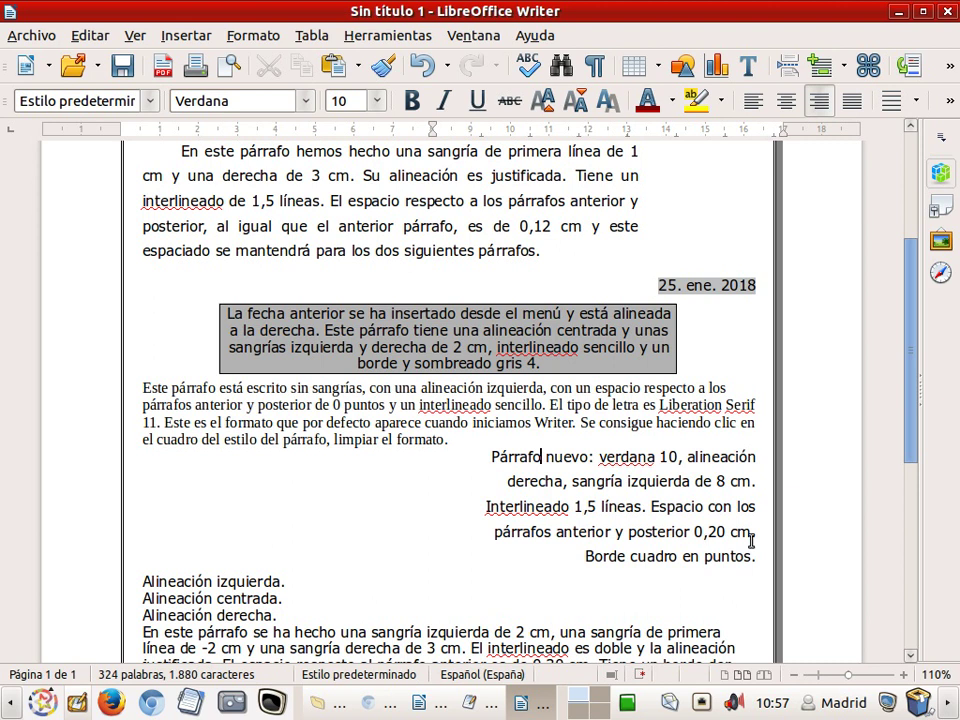
# - Set the spacing above and below the "Párrafo nuevo" paragraph to 0,20 cm each
pyautogui.click(250, 36)
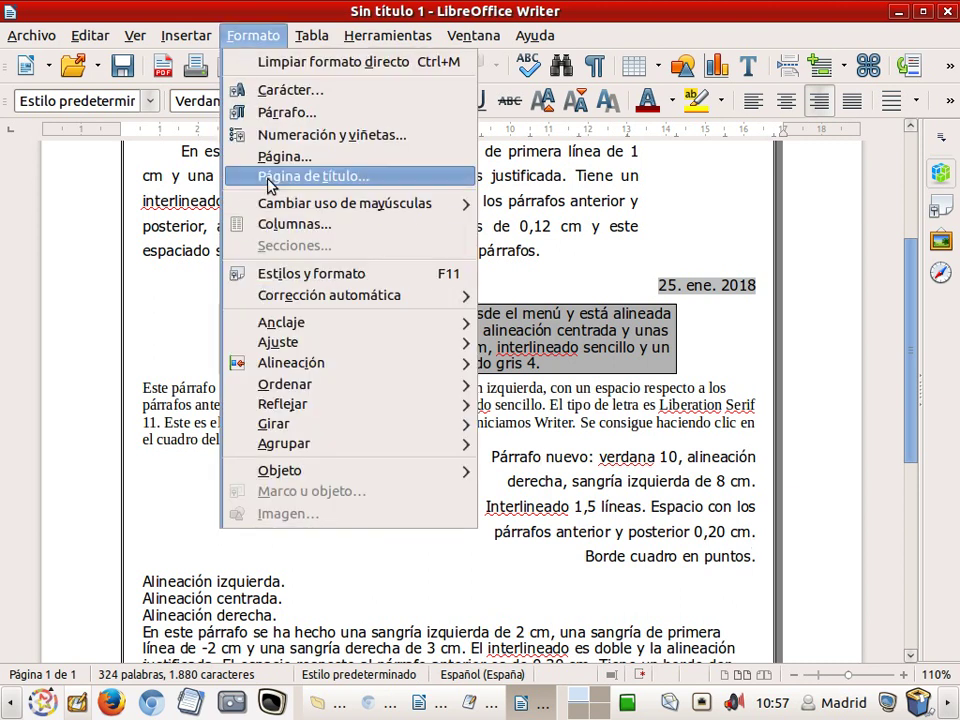
pyautogui.click(255, 112)
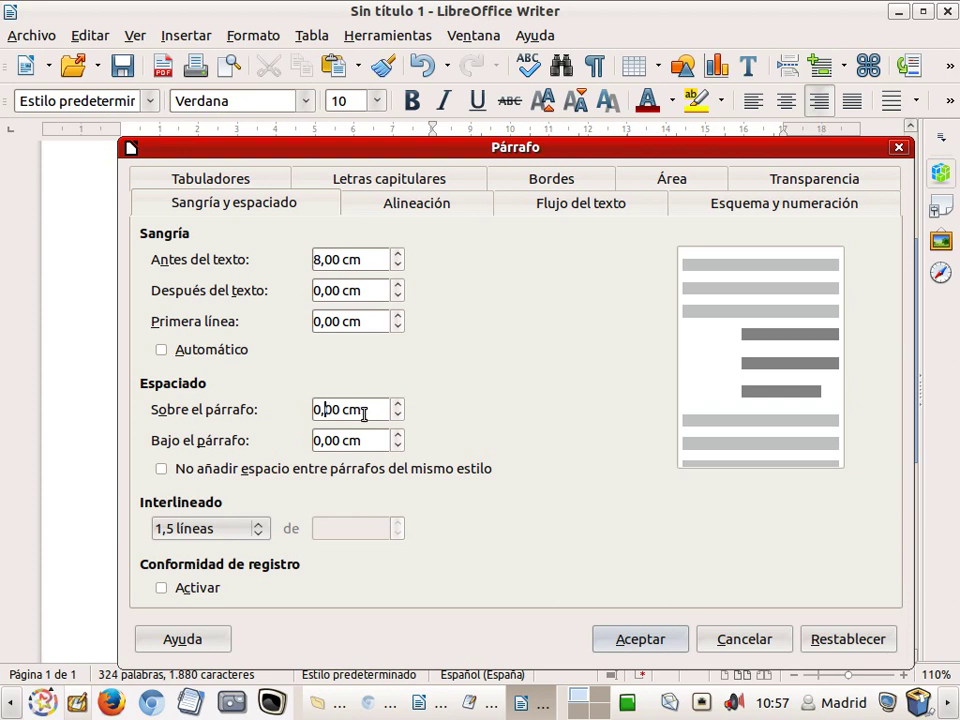
pyautogui.write('2')
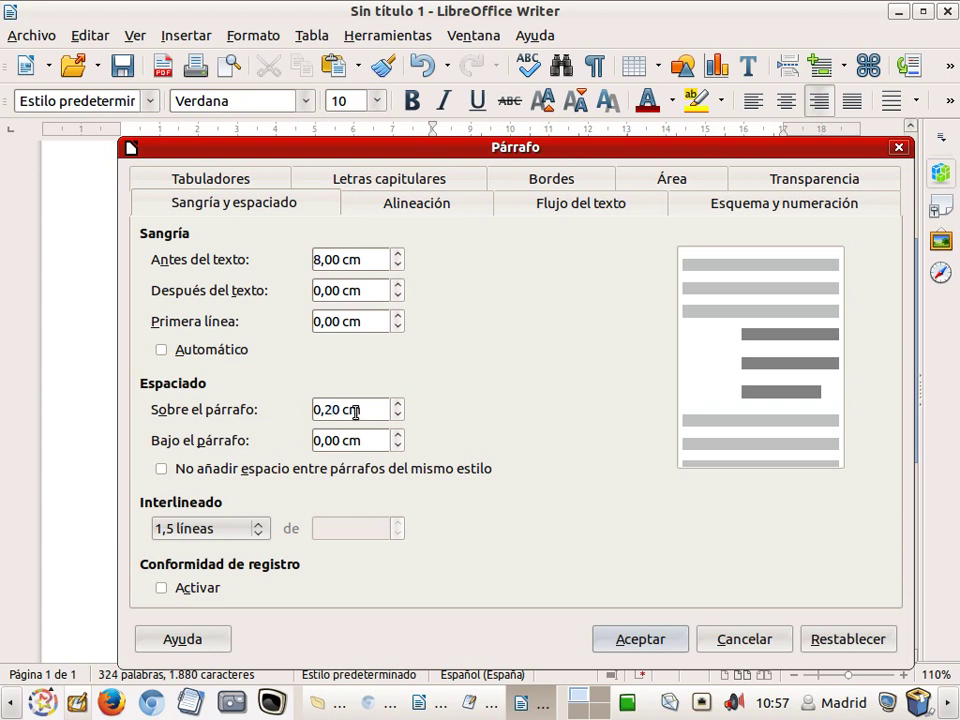
pyautogui.click(343, 437)
pyautogui.write('2')
pyautogui.click(652, 641)
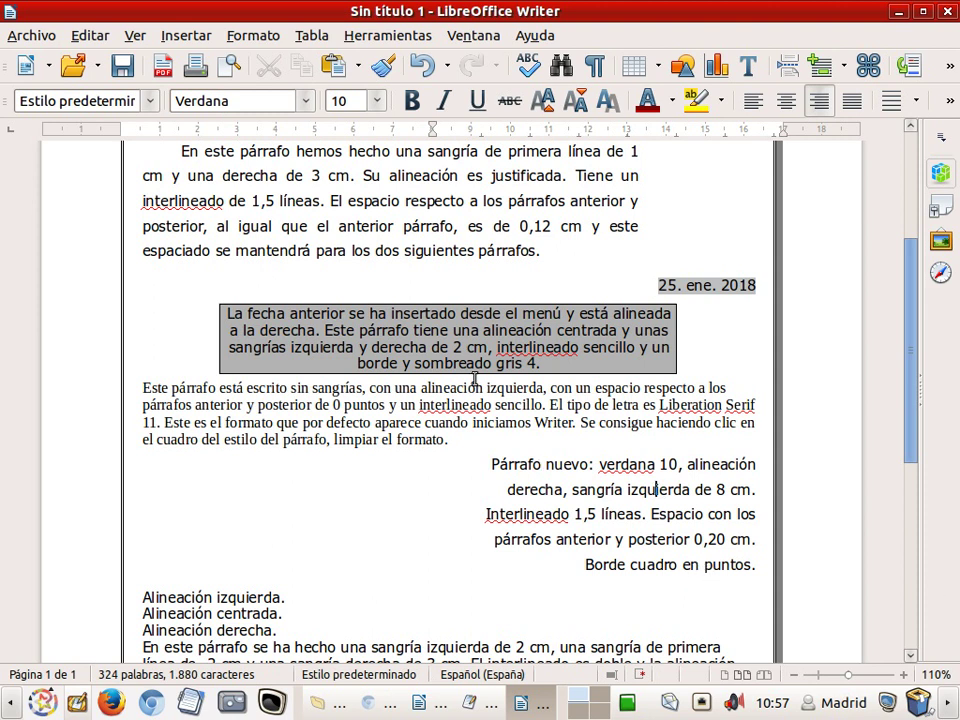
# - Put a dotted box border around all four sides of the "Párrafo nuevo" paragraph
pyautogui.click(265, 37)
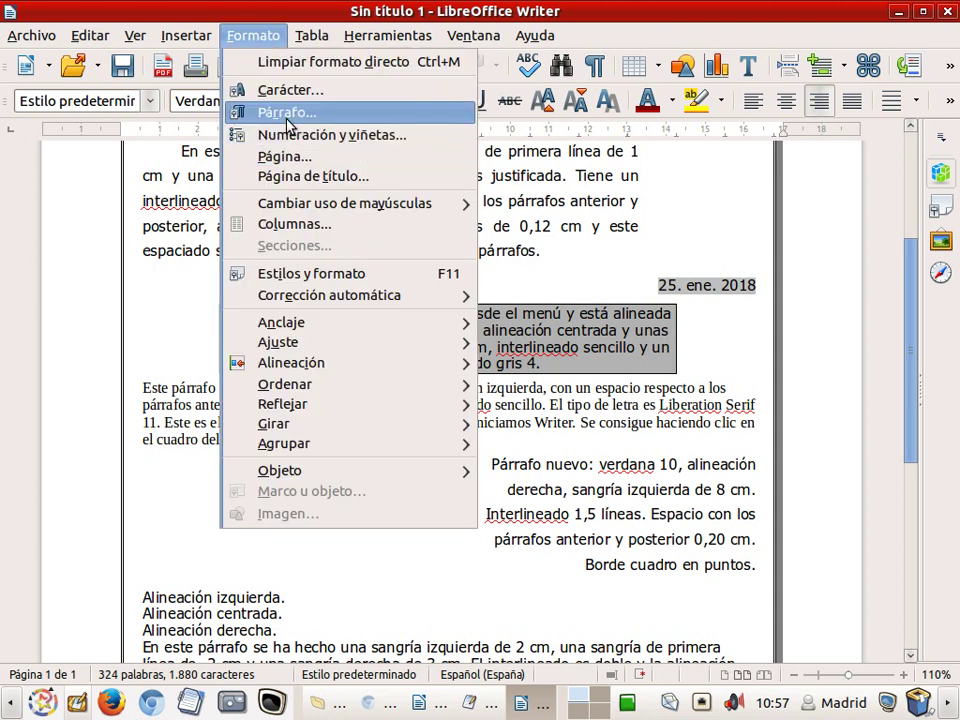
pyautogui.click(287, 121)
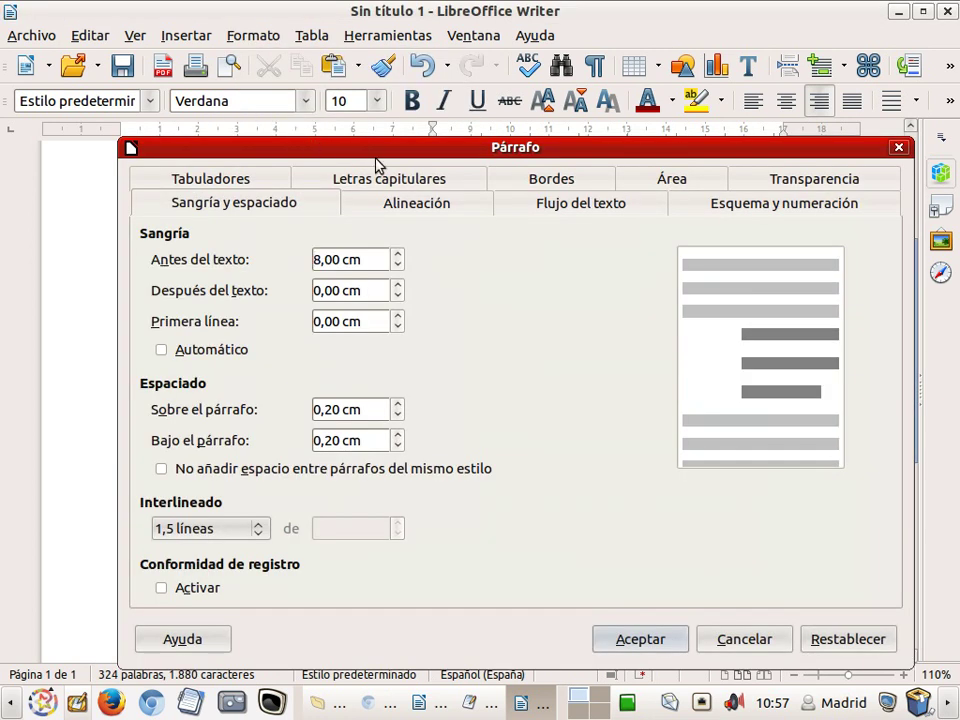
pyautogui.click(574, 180)
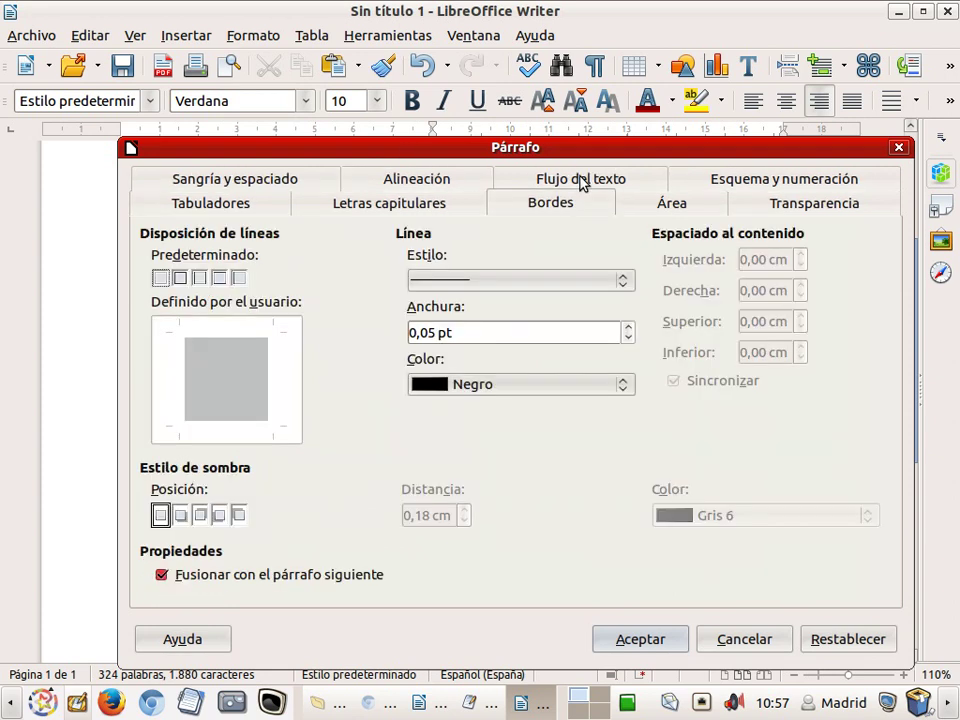
pyautogui.click(588, 284)
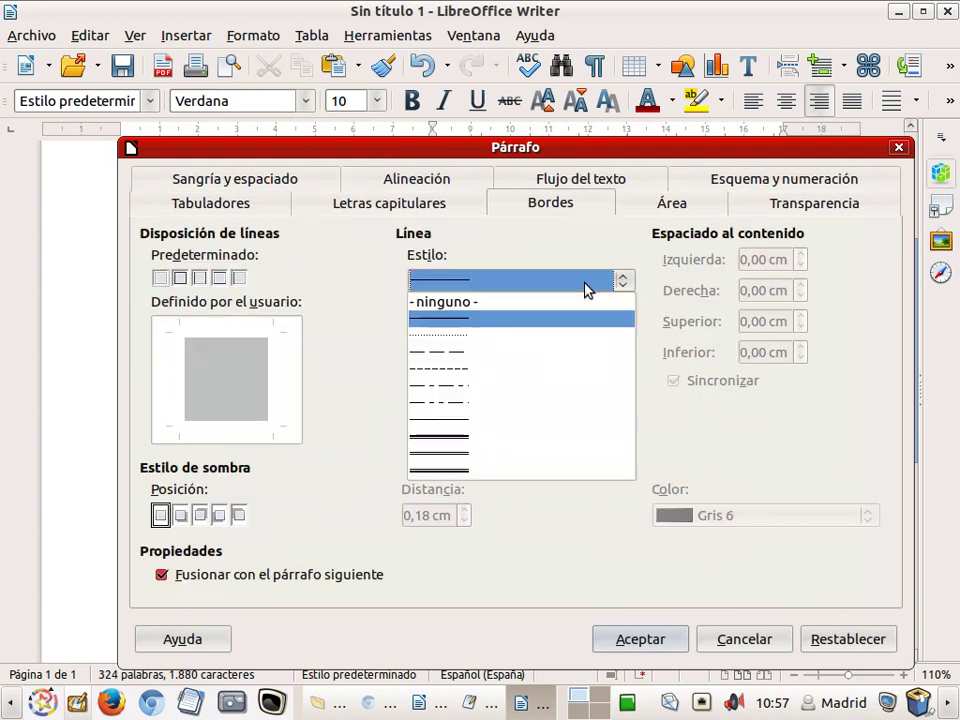
pyautogui.click(530, 333)
pyautogui.moveTo(624, 151); pyautogui.dragTo(600, 162)
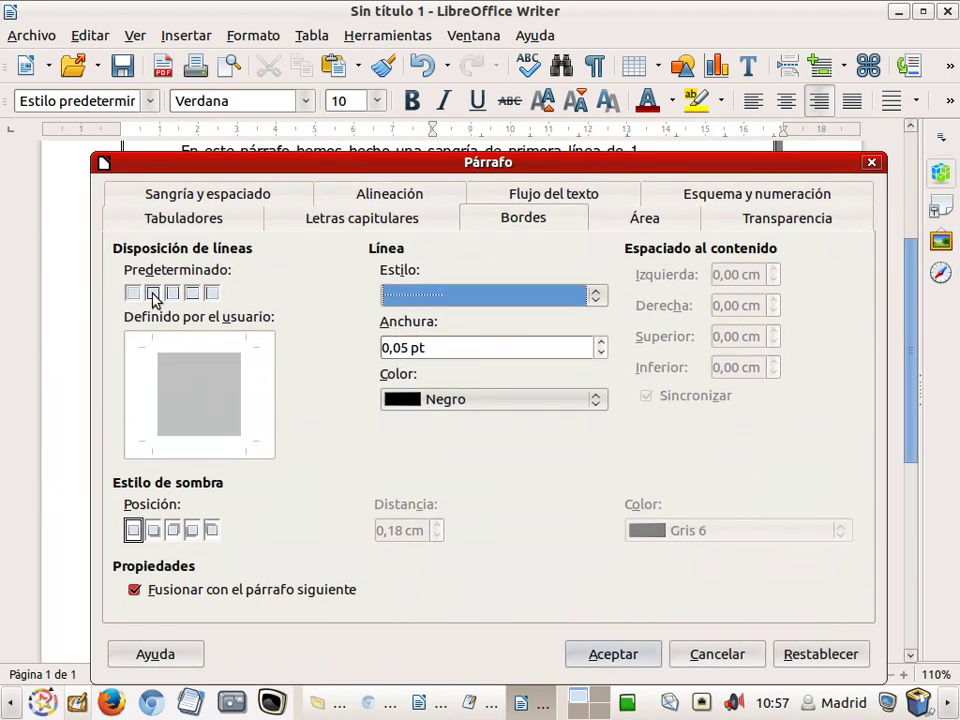
pyautogui.click(153, 293)
pyautogui.click(613, 654)
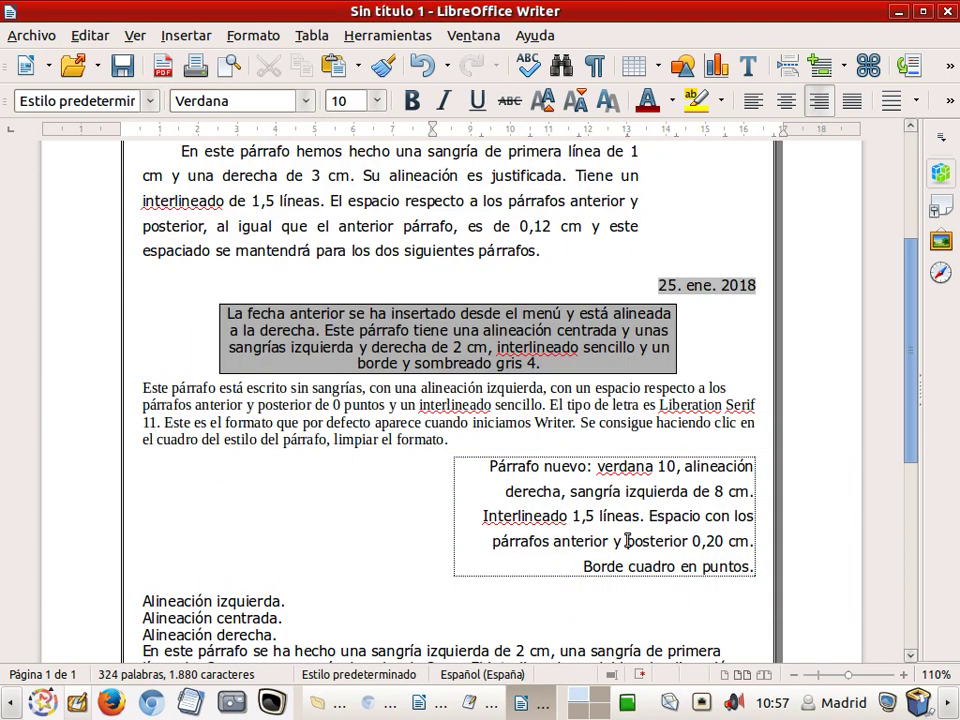
# - Centre the line "Alineación centrada." and right-align the line "Alineación derecha."
pyautogui.scroll(-5, 627, 541)
pyautogui.click(251, 346)
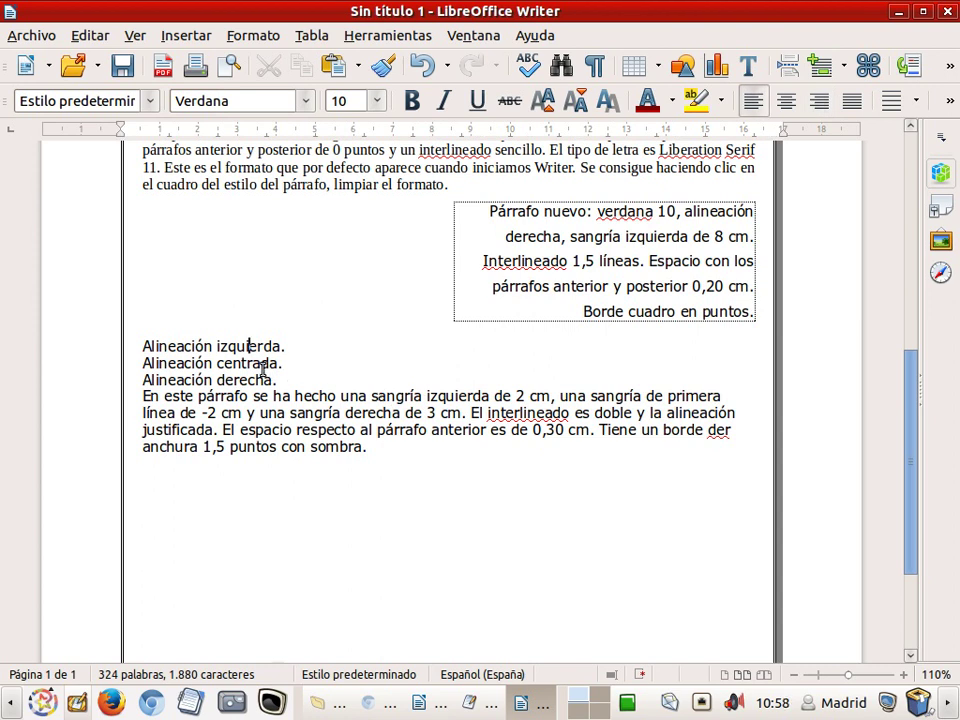
pyautogui.click(786, 101)
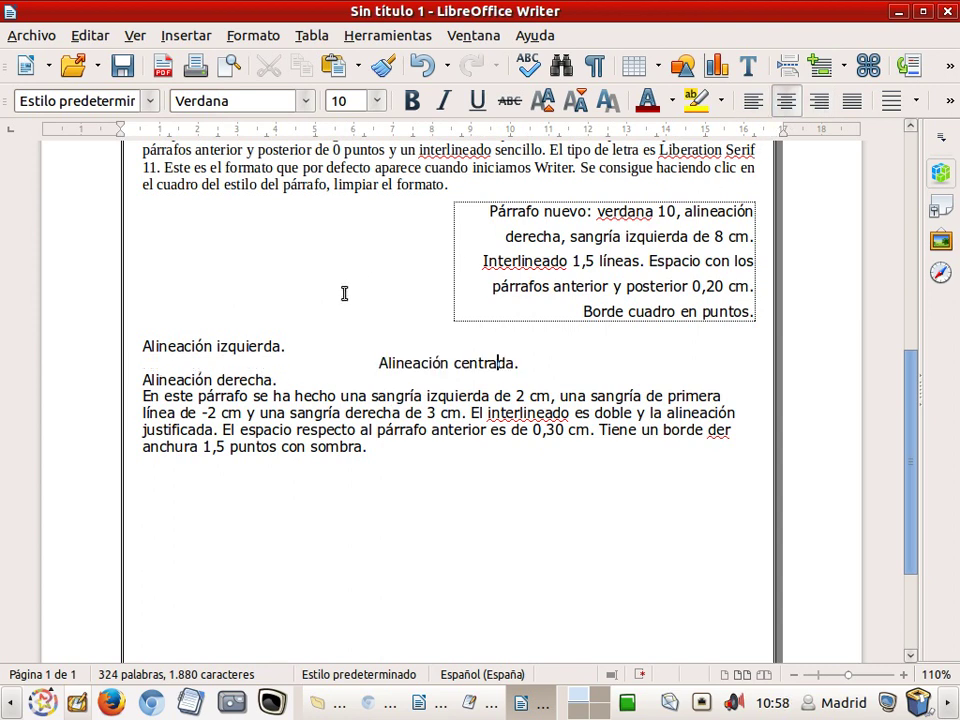
pyautogui.click(819, 101)
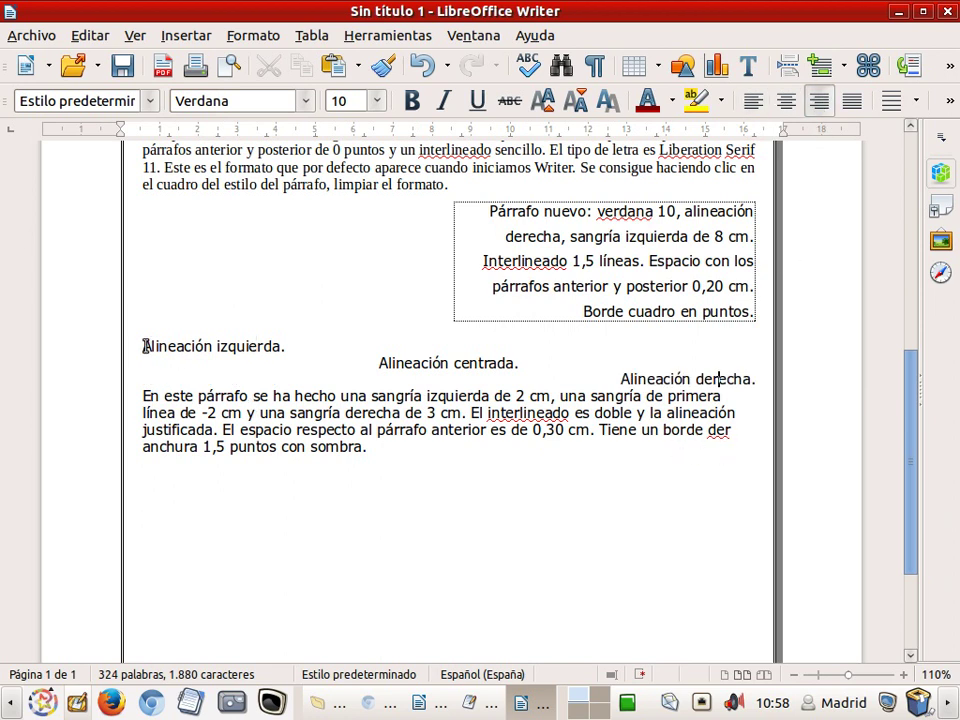
# - Set the spacing above the three alignment lines and the final paragraph "En este párrafo…" to 0,12 cm
pyautogui.moveTo(143, 346); pyautogui.dragTo(345, 471)
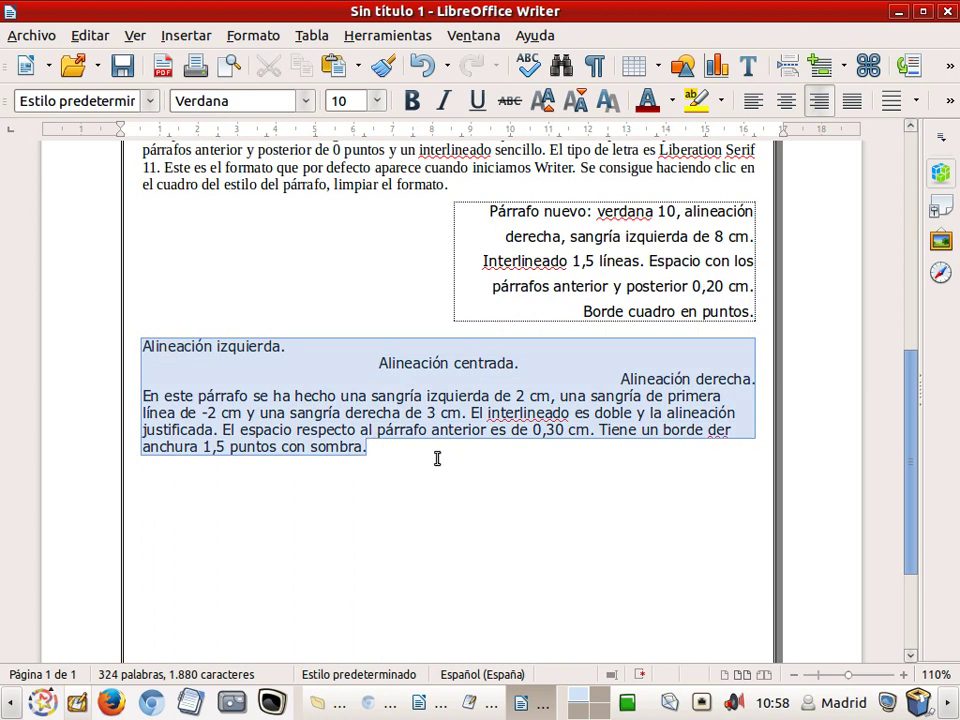
pyautogui.click(247, 37)
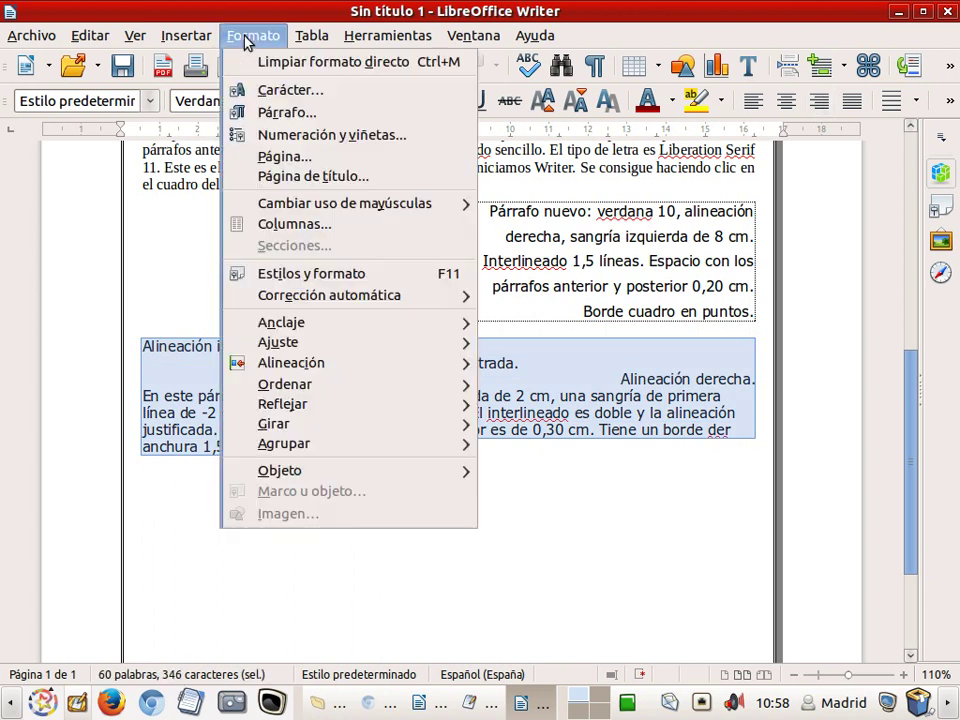
pyautogui.click(282, 112)
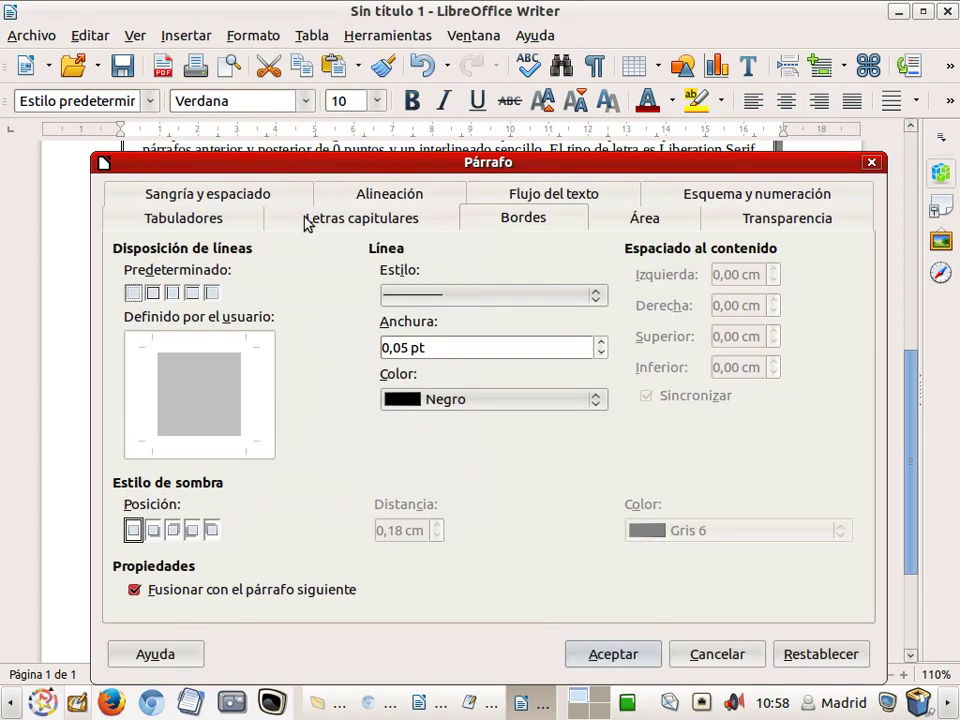
pyautogui.click(246, 219)
pyautogui.click(281, 203)
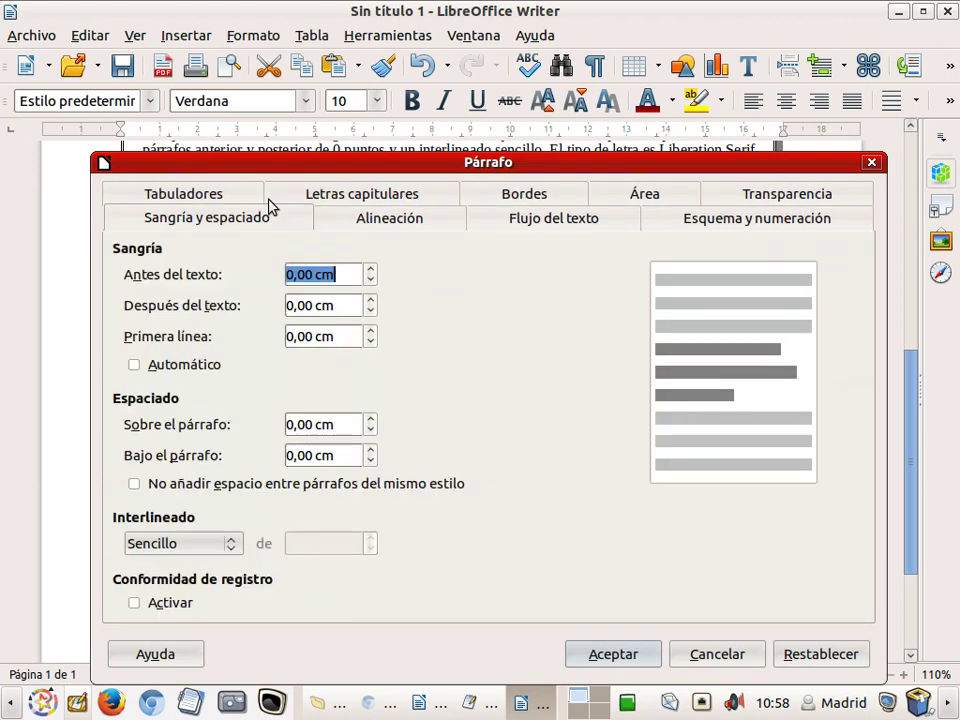
pyautogui.click(290, 424)
pyautogui.write('12')
pyautogui.press('Delete')
pyautogui.press('Delete')
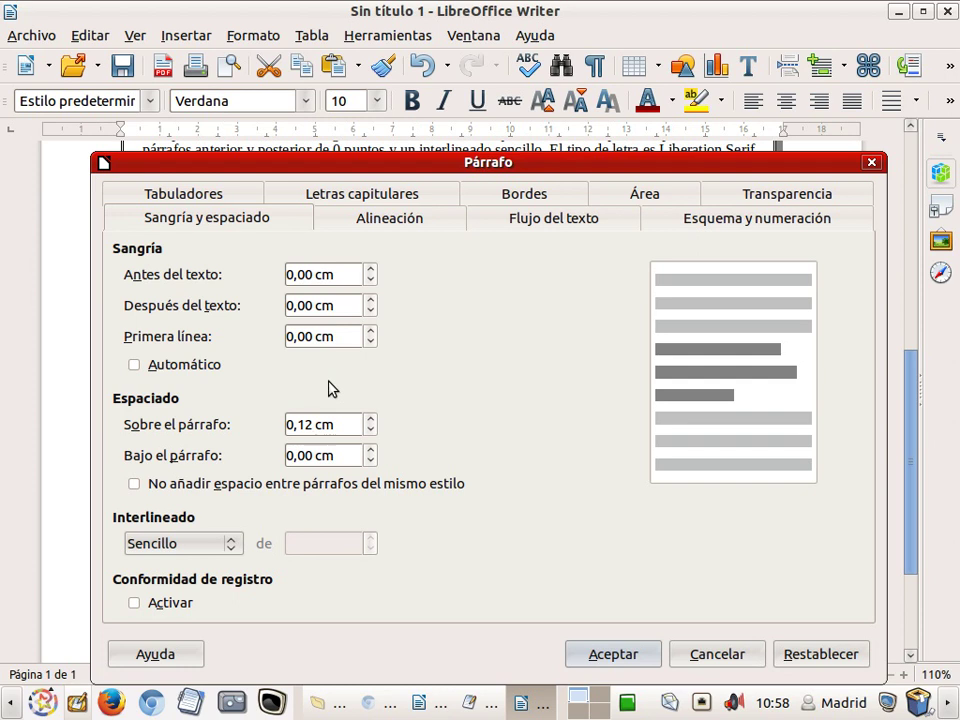
# - Set the spacing below the same selected paragraphs to 0,12 cm and apply the paragraph settings
pyautogui.click(297, 455)
pyautogui.write('12')
pyautogui.press('Delete')
pyautogui.press('Delete')
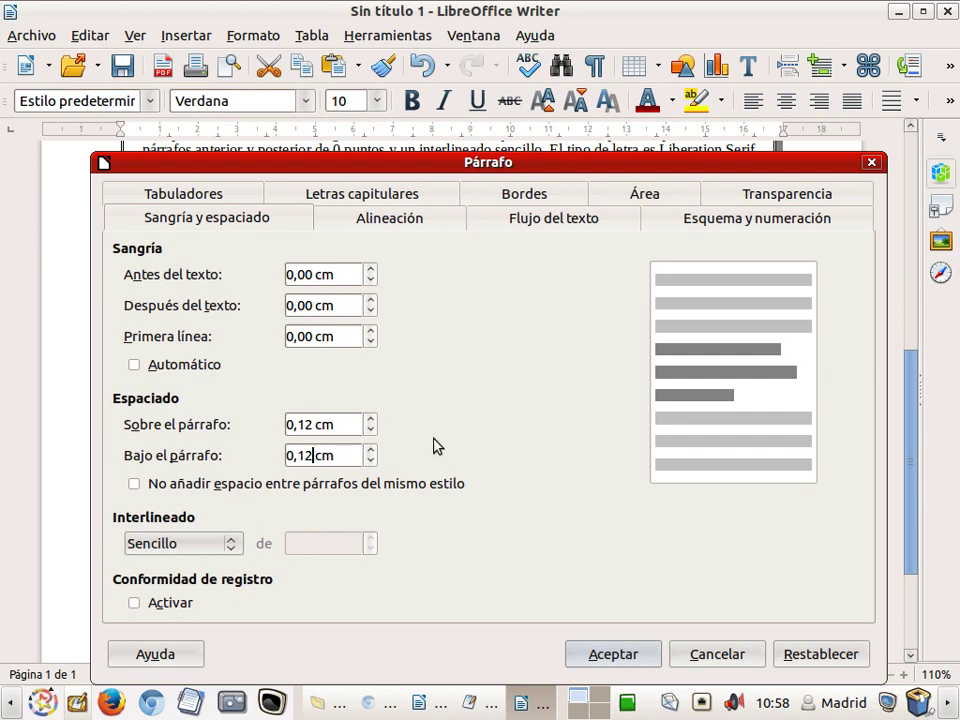
pyautogui.click(617, 655)
pyautogui.click(320, 355)
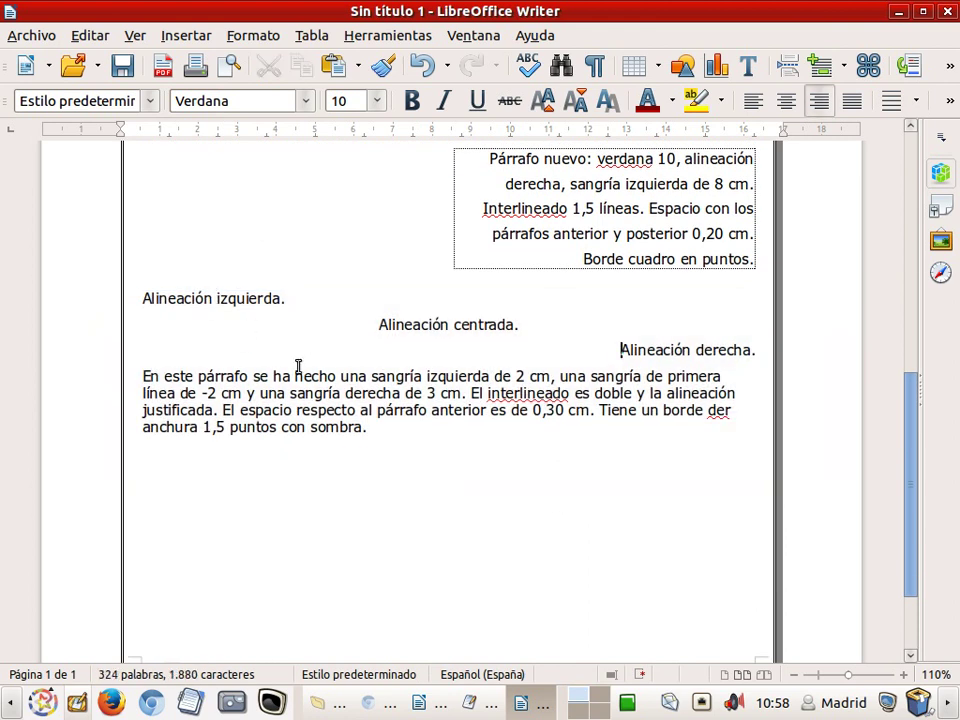
# - Check the sample document, and set the indent before the text of the final paragraph "En este párrafo…" to 2 cm
pyautogui.click(269, 377)
pyautogui.click(200, 393)
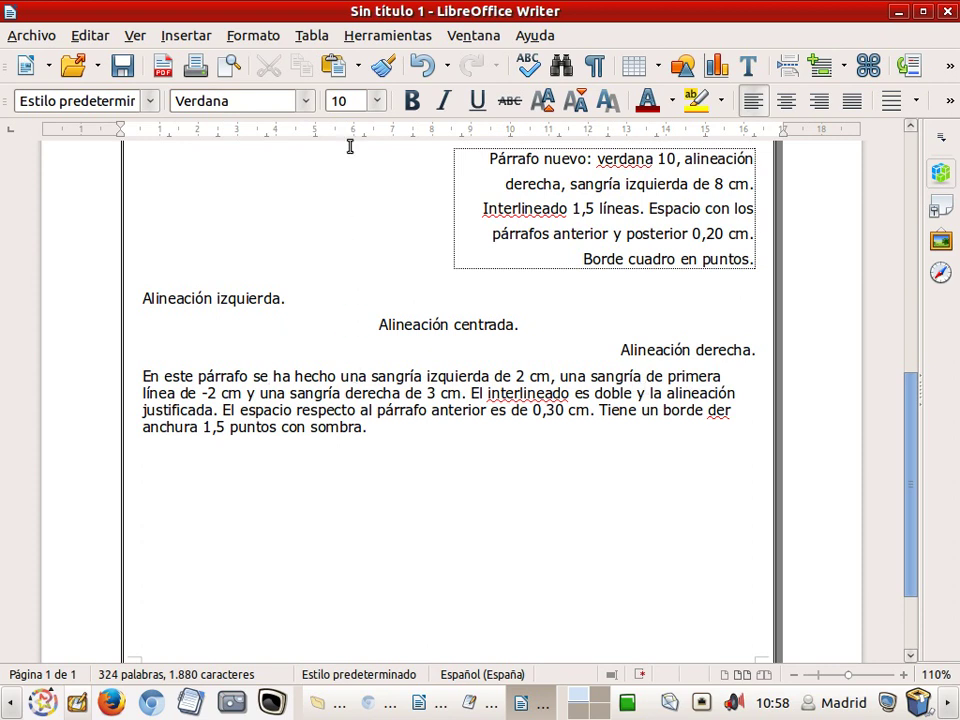
pyautogui.click(262, 38)
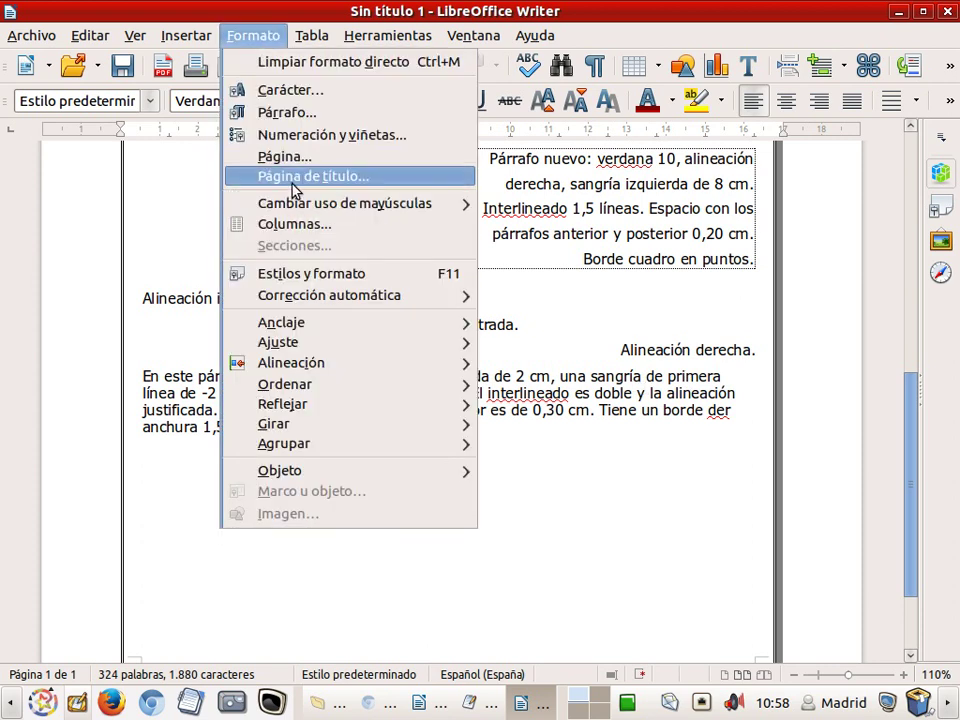
pyautogui.click(268, 113)
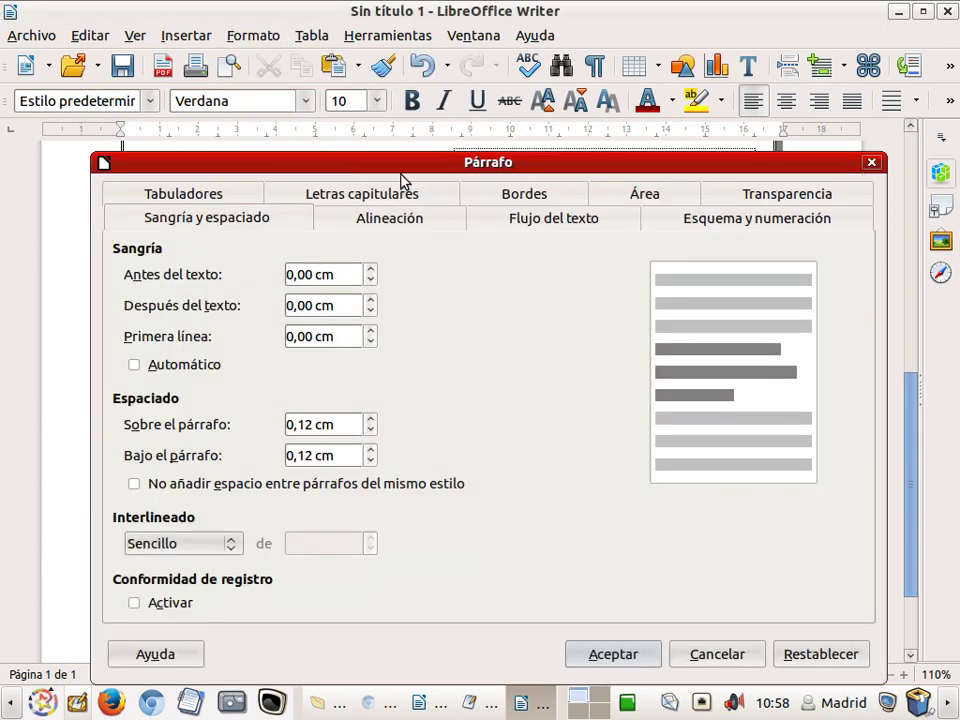
pyautogui.click(418, 703)
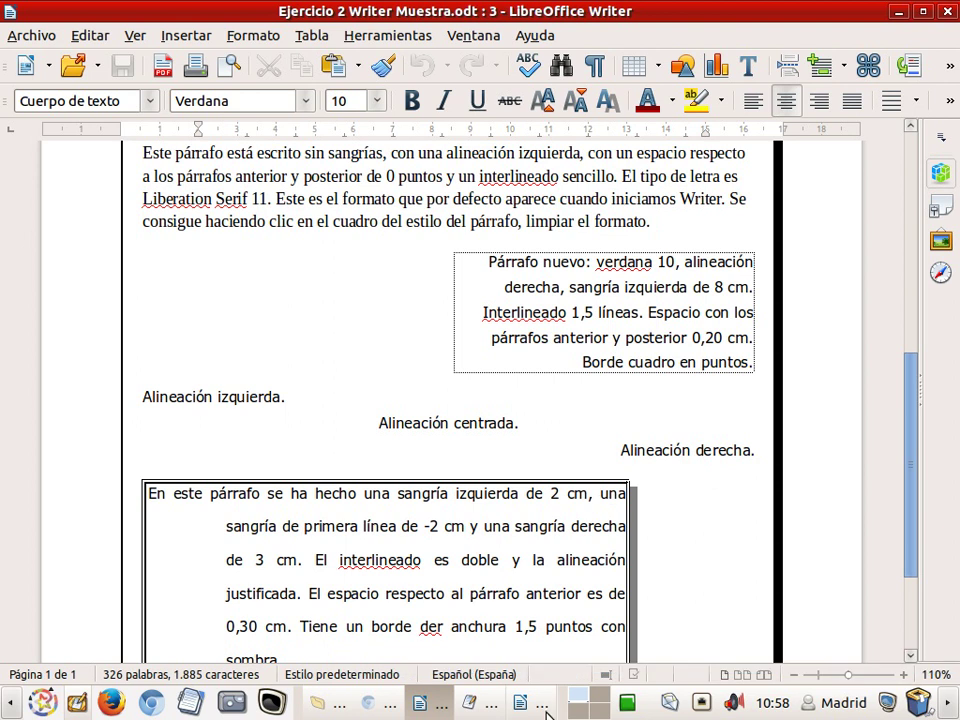
pyautogui.click(512, 707)
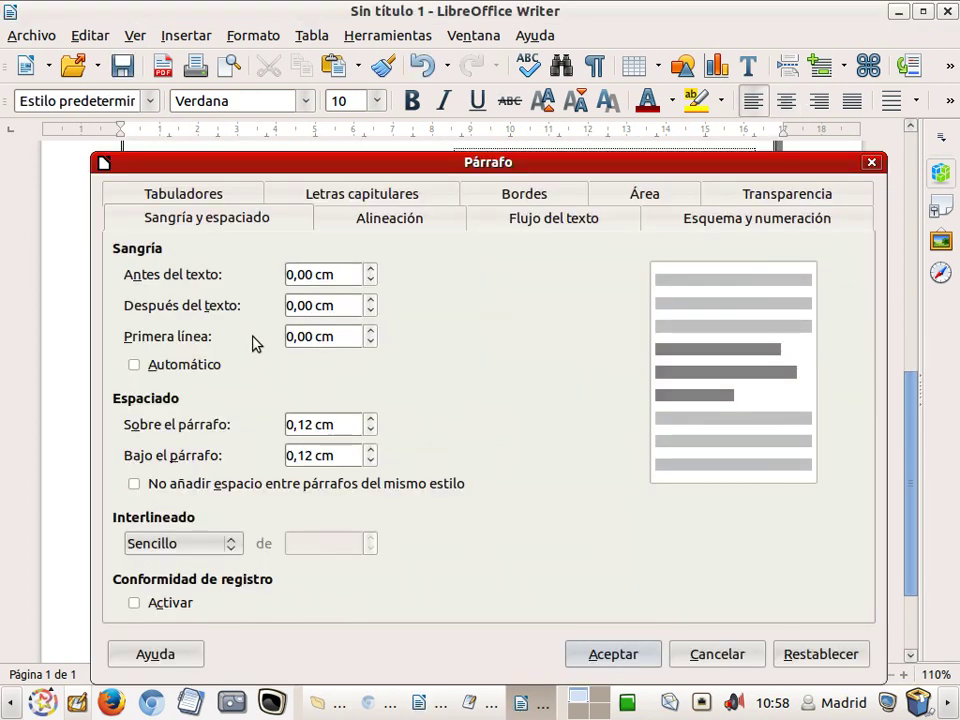
pyautogui.click(370, 269)
pyautogui.click(305, 275)
pyautogui.press('BackSpace')
pyautogui.press('Delete')
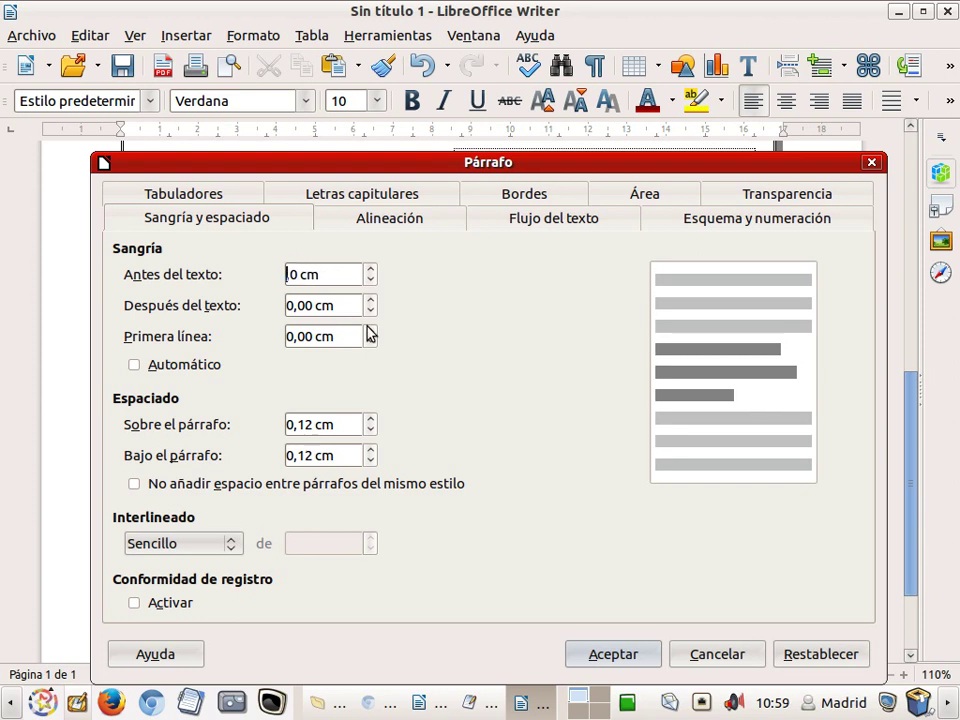
pyautogui.write('2')
pyautogui.click(659, 660)
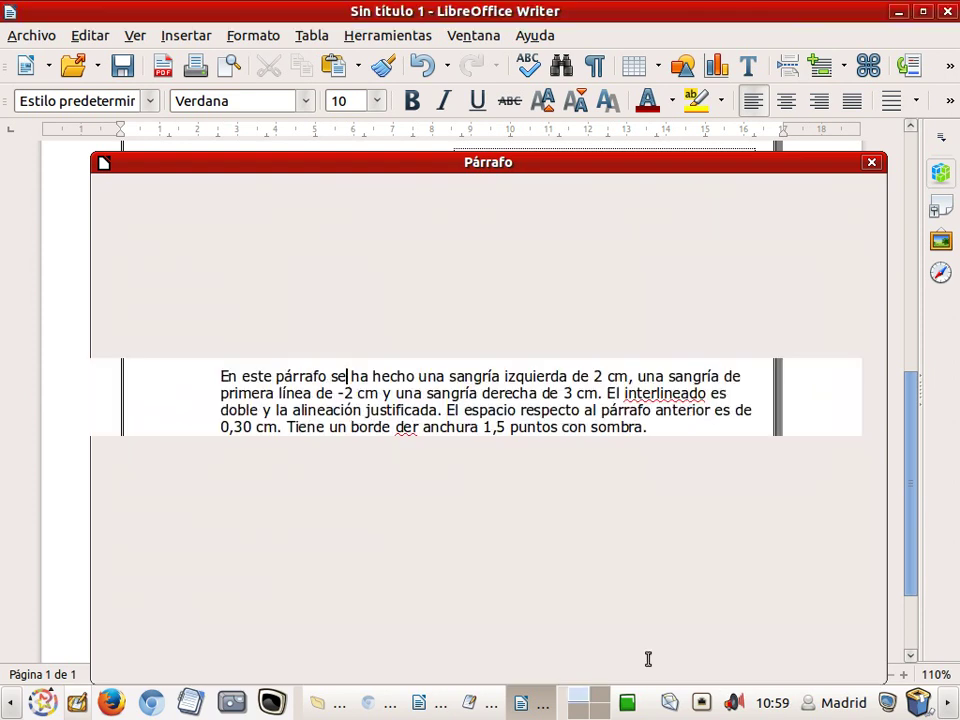
# - Check the sample again and set the final paragraph's first-line indent to -2 cm
pyautogui.click(425, 705)
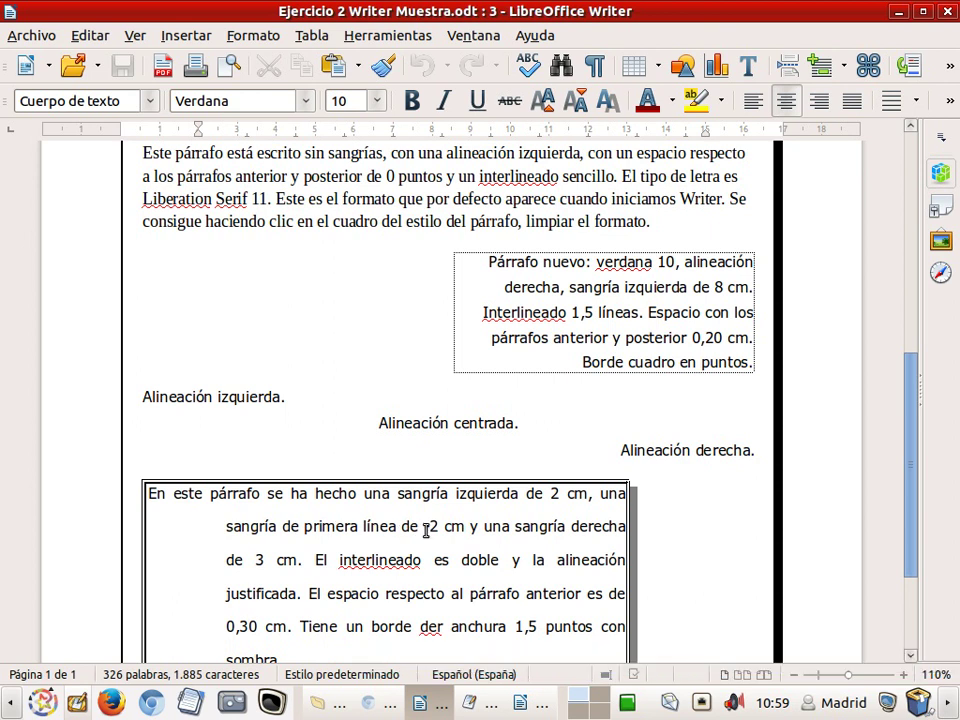
pyautogui.click(535, 702)
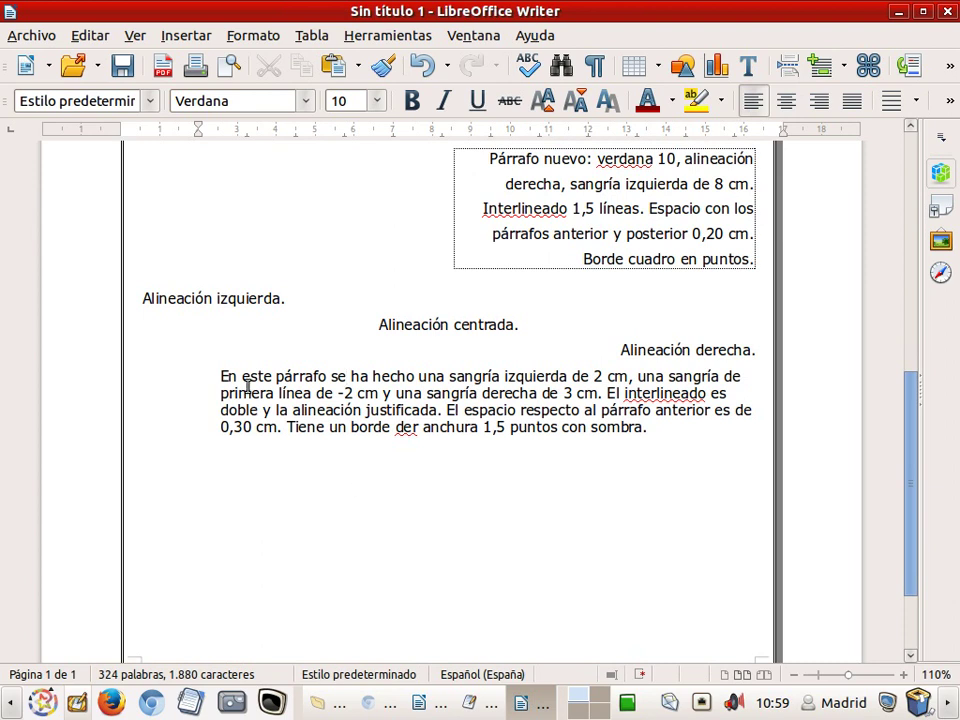
pyautogui.click(253, 37)
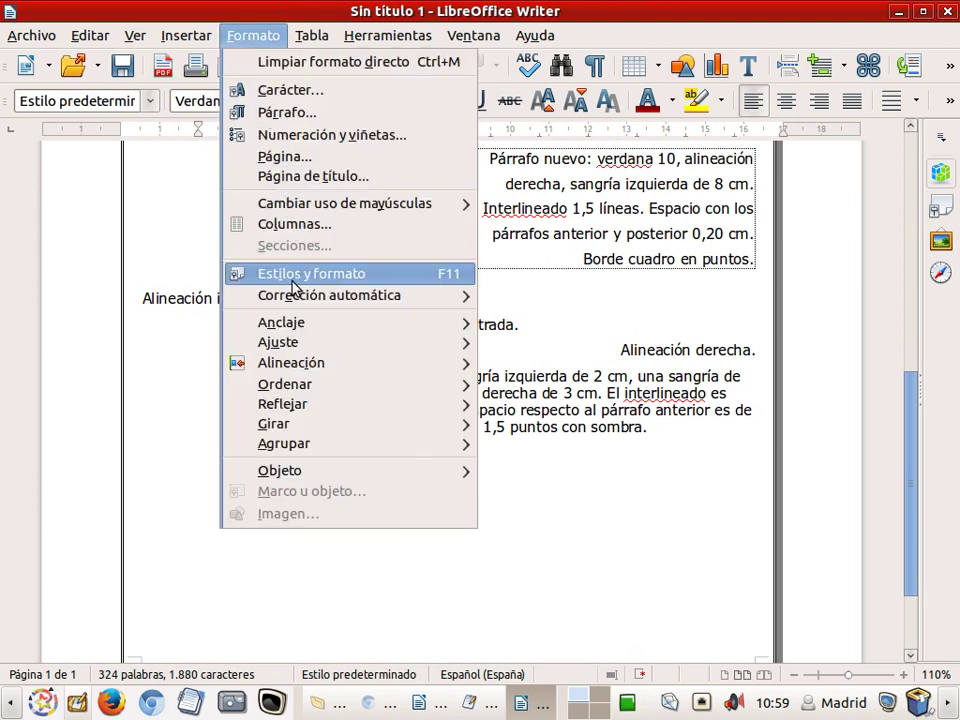
pyautogui.click(292, 114)
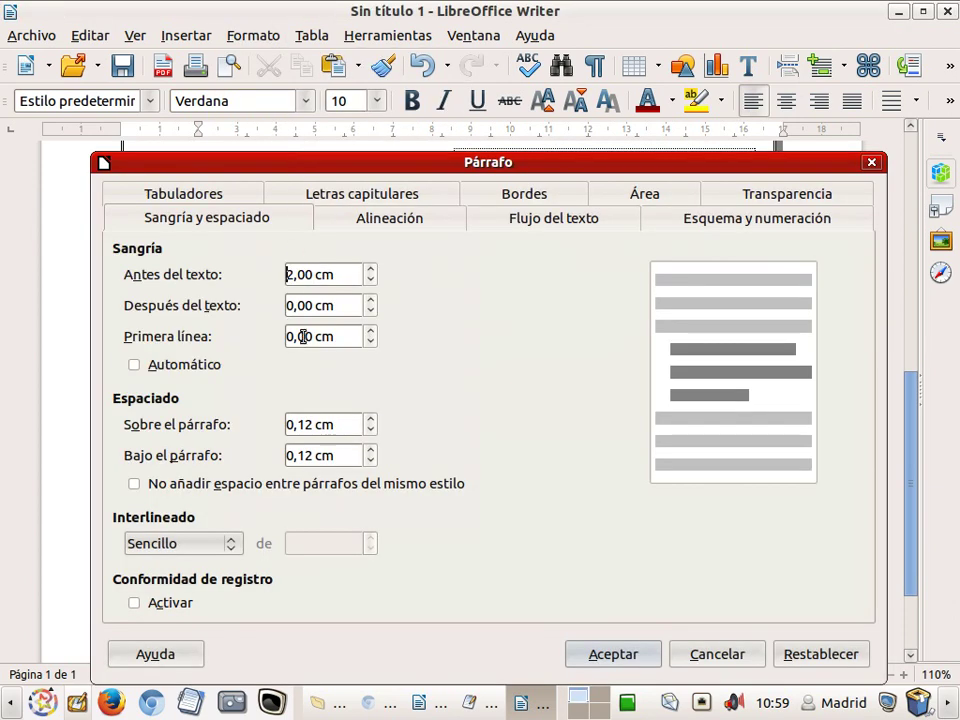
pyautogui.press('Delete')
pyautogui.write('-2')
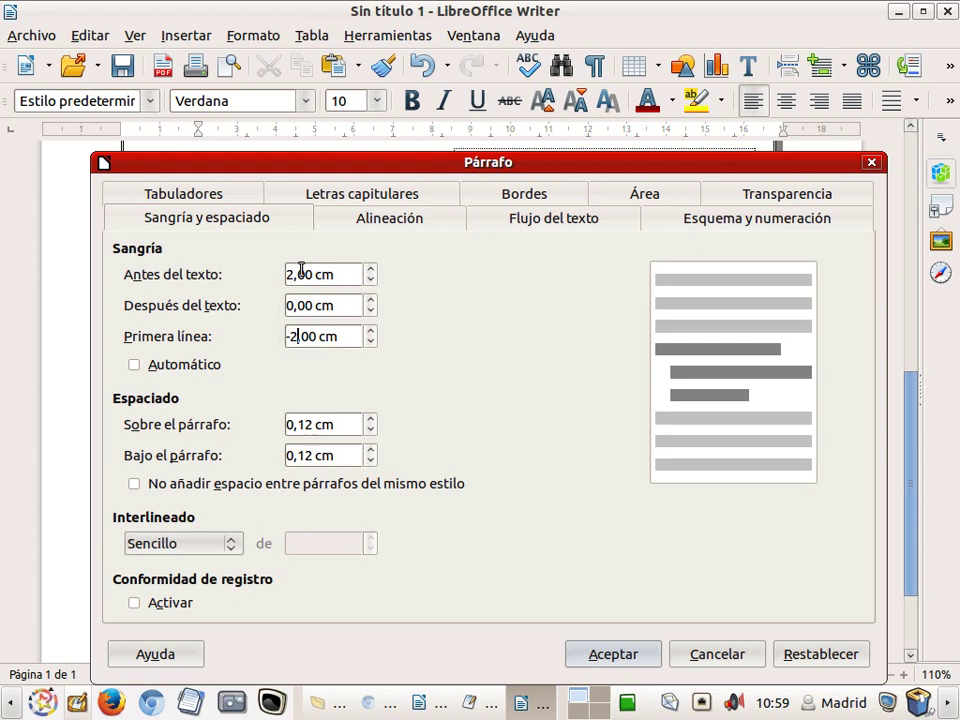
pyautogui.click(612, 654)
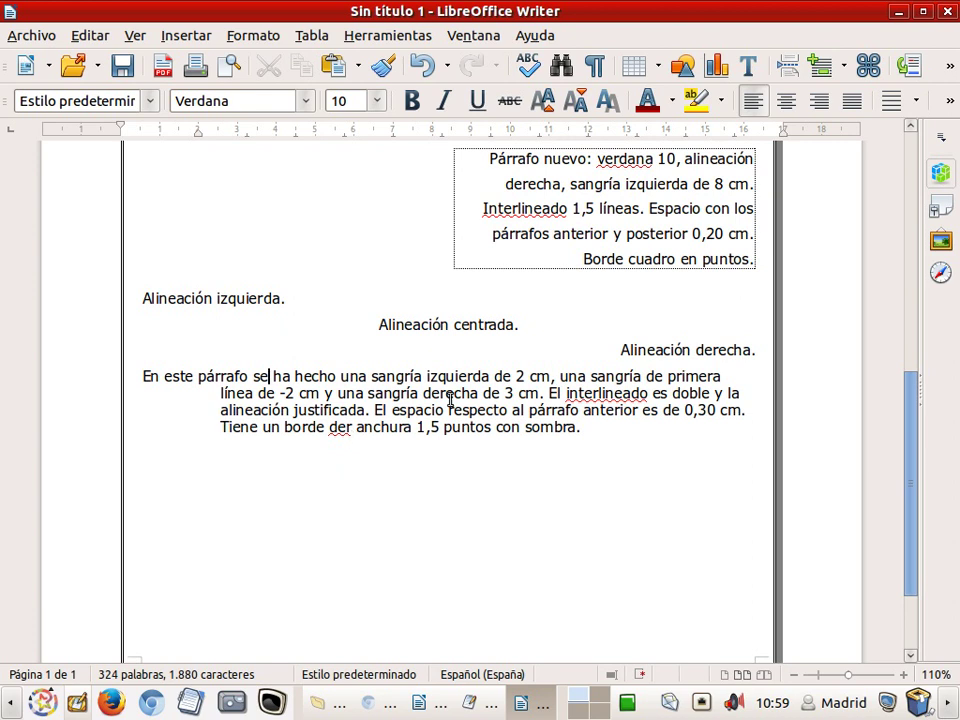
# - Set the indent after the text of the final paragraph to 3 cm
pyautogui.click(250, 38)
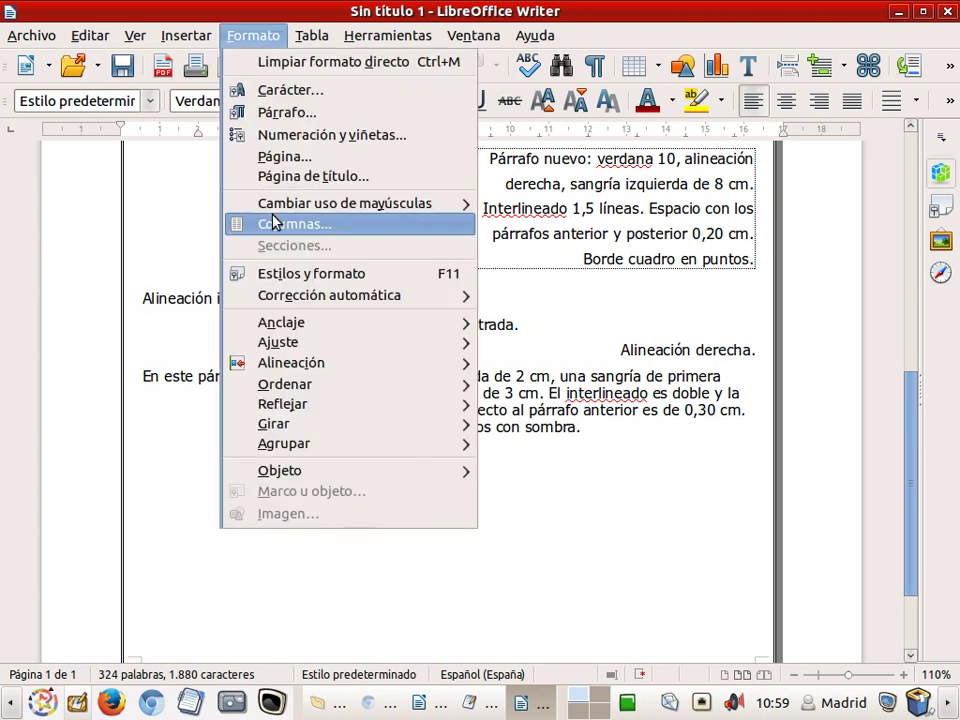
pyautogui.click(286, 112)
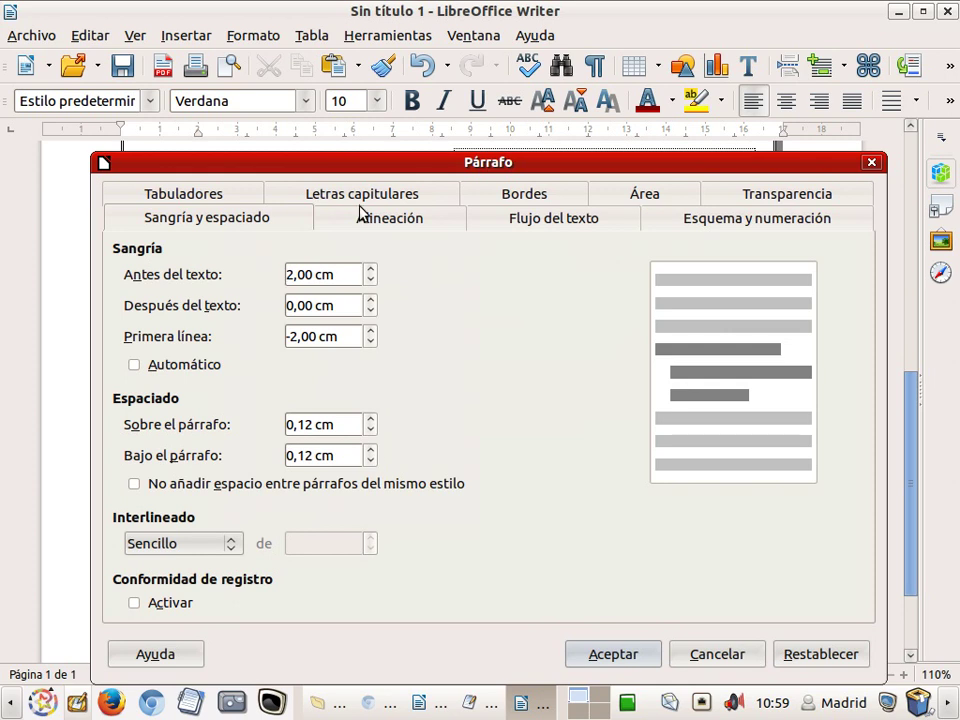
pyautogui.moveTo(286, 305); pyautogui.dragTo(294, 305)
pyautogui.write('3')
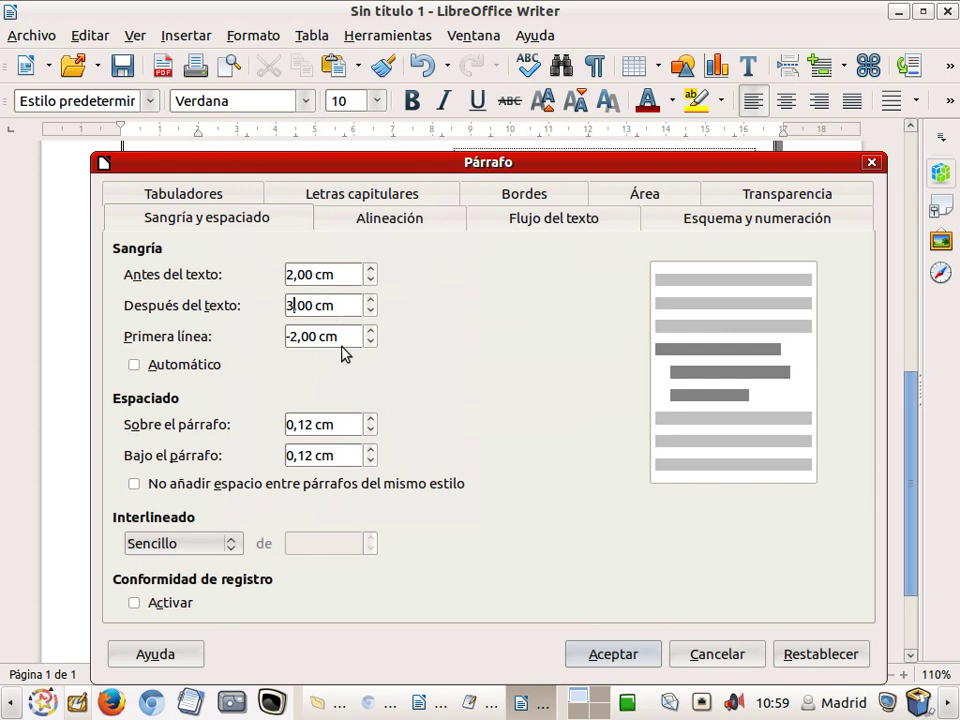
pyautogui.click(615, 656)
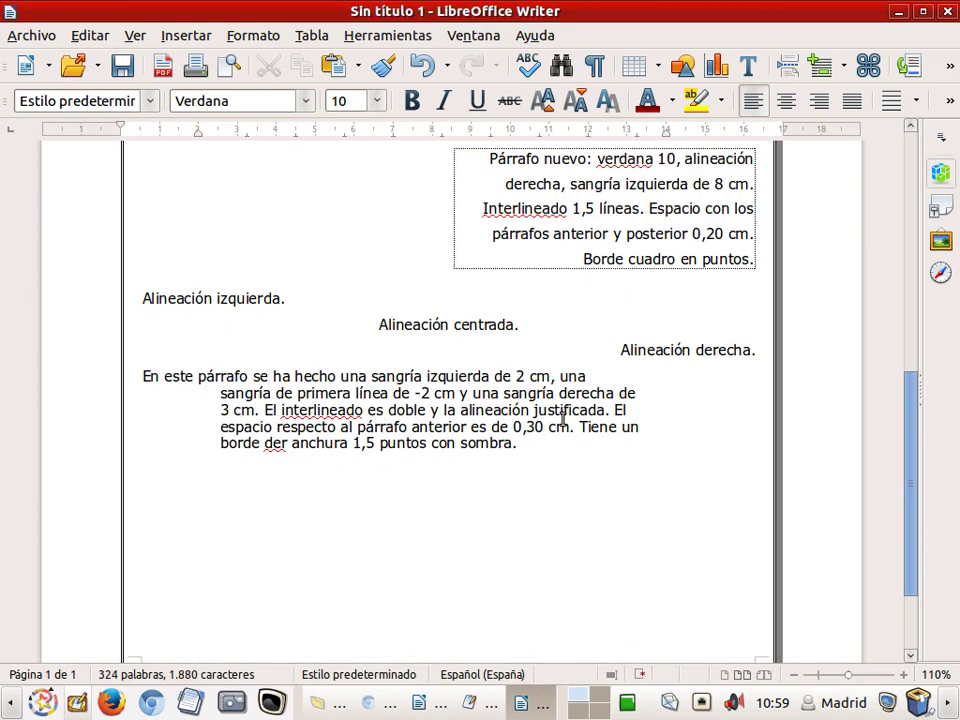
# - Justify the final paragraph and set its line spacing to Doble
pyautogui.click(851, 101)
pyautogui.click(262, 36)
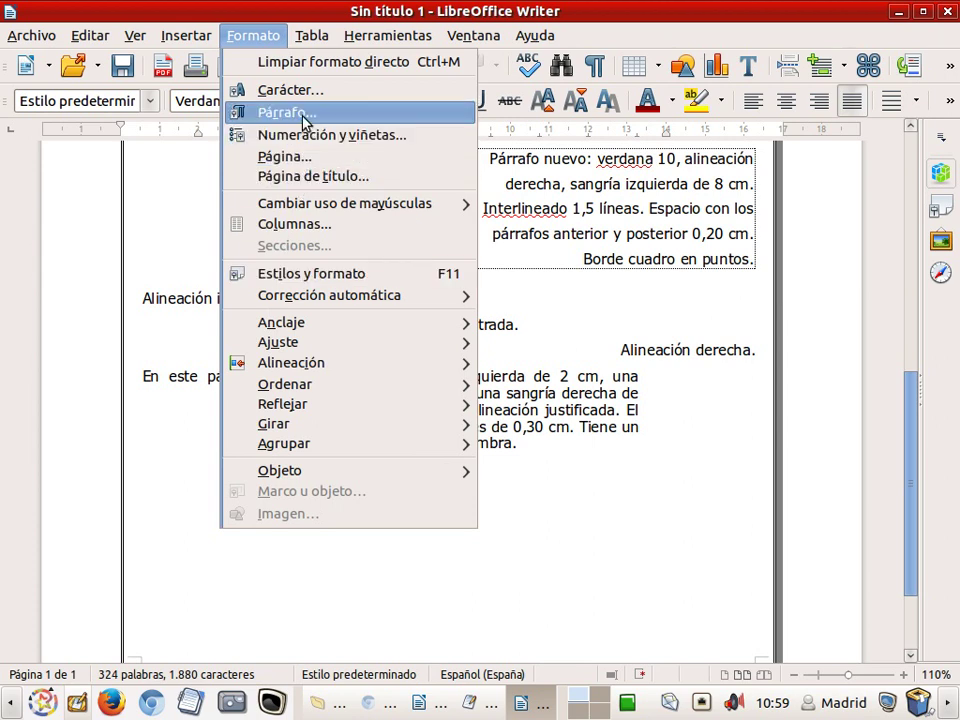
pyautogui.click(270, 112)
pyautogui.click(244, 548)
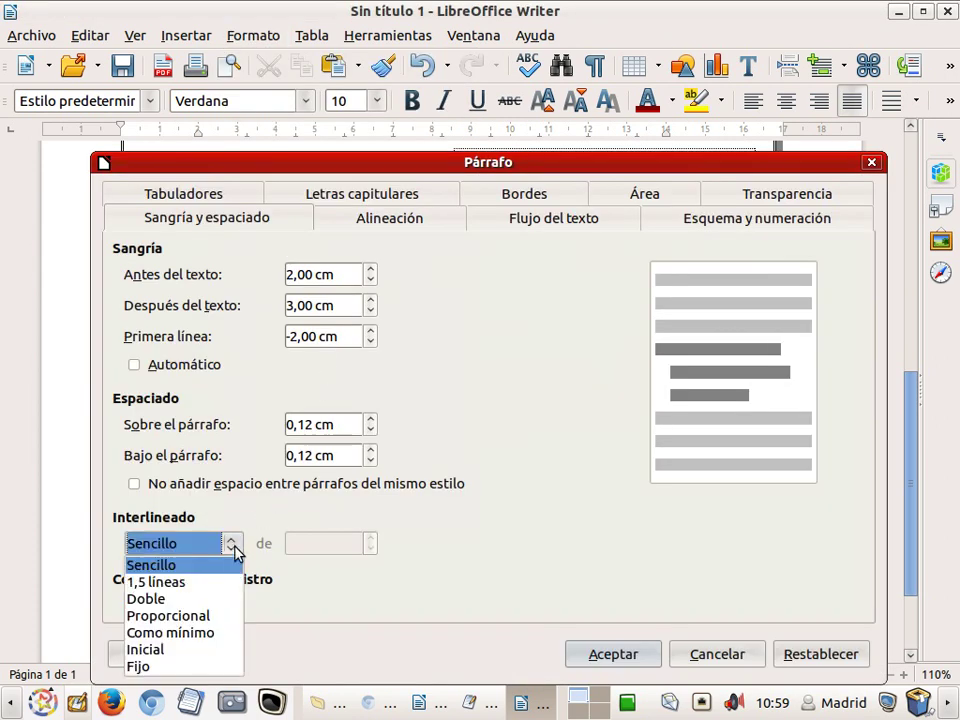
pyautogui.click(227, 598)
pyautogui.click(612, 653)
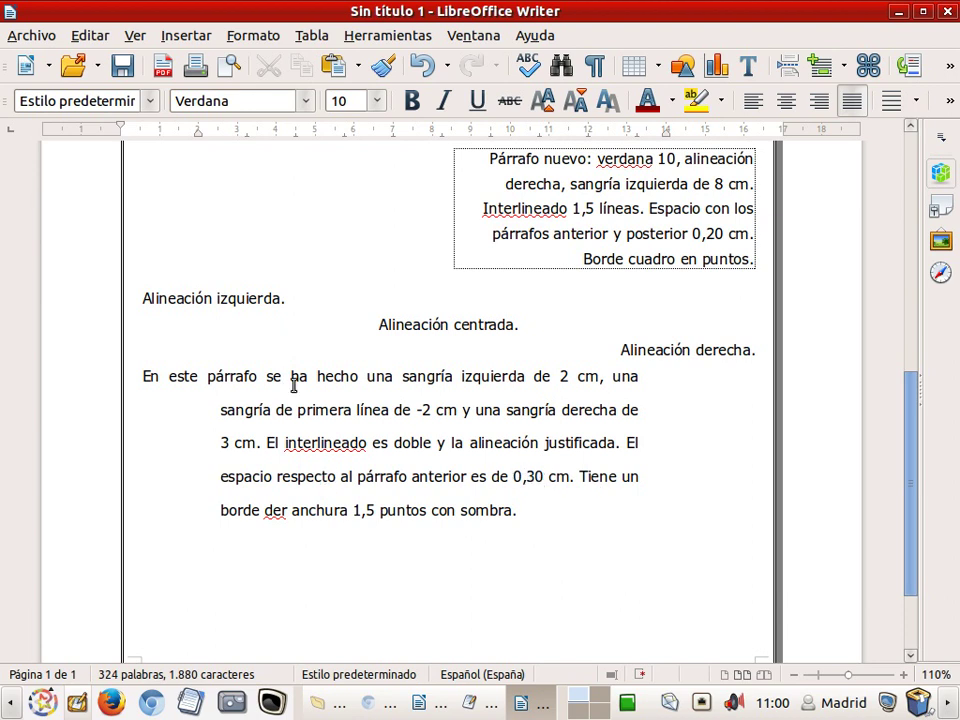
# - Set the spacing above and below the final paragraph to 0,20 cm each
pyautogui.click(272, 36)
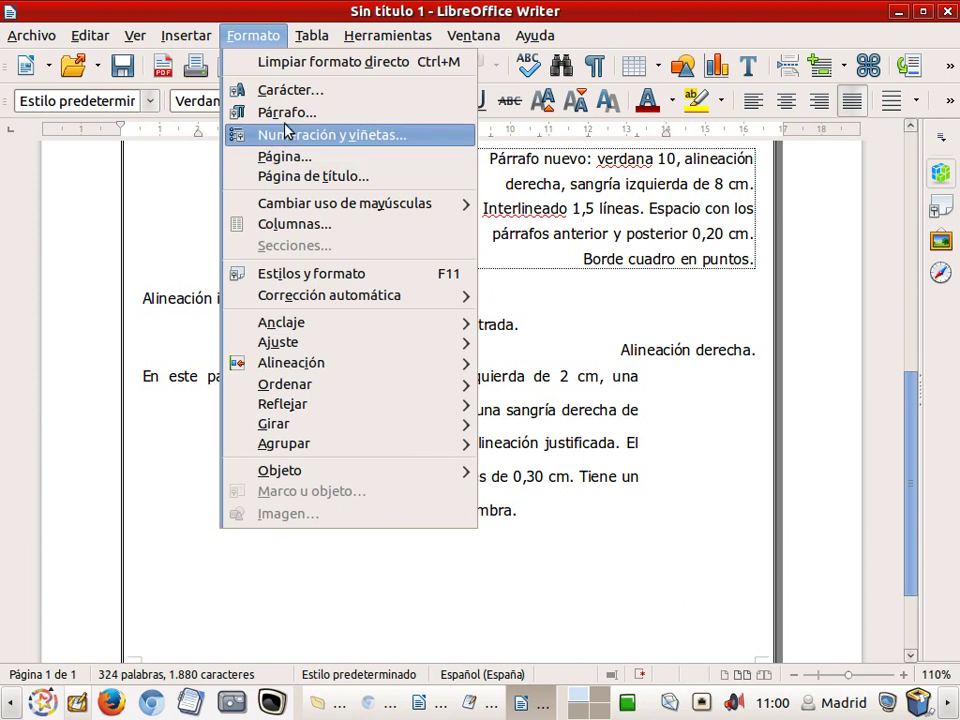
pyautogui.click(287, 112)
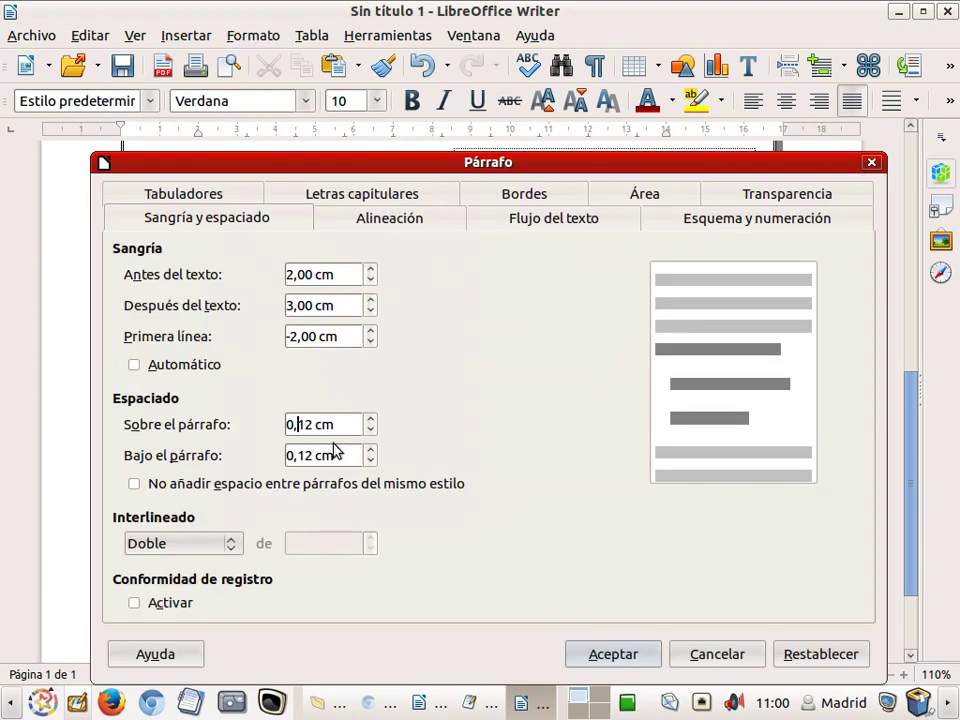
pyautogui.press('BackSpace')
pyautogui.click(305, 455)
pyautogui.press('BackSpace')
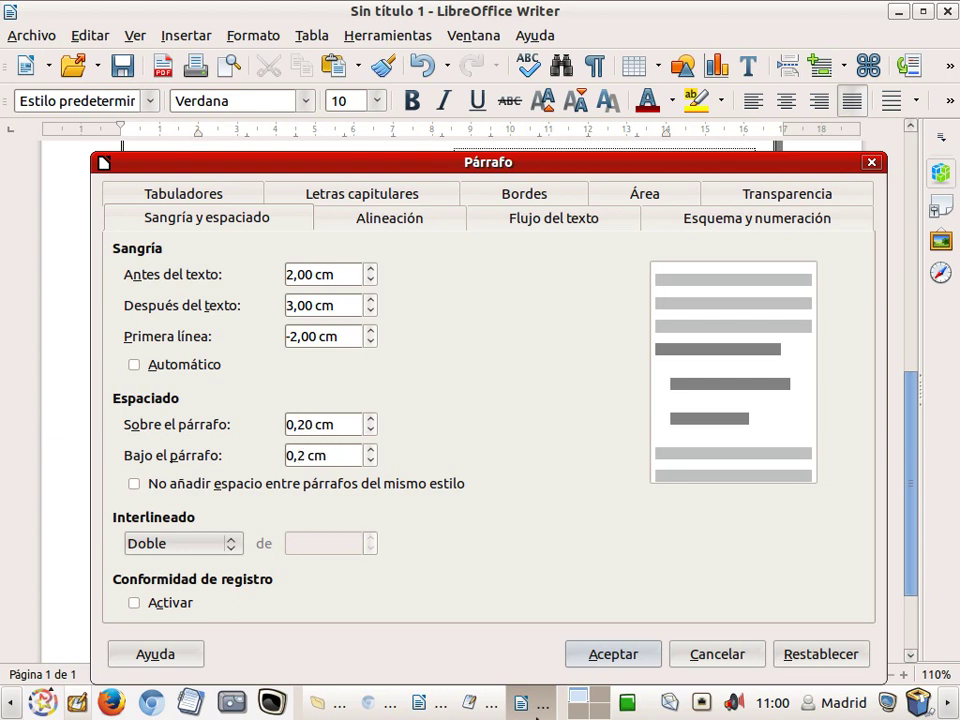
pyautogui.click(628, 656)
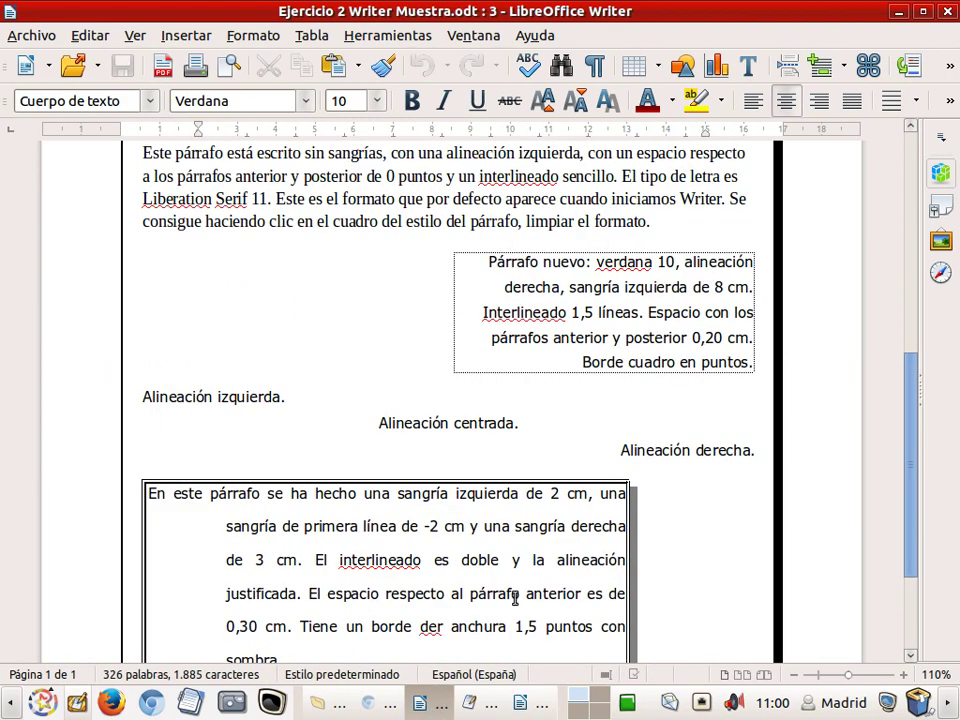
# - Check the final paragraph's border in the sample and choose a double-line border style for the same paragraph in the working document
pyautogui.scroll(-3, 513, 598)
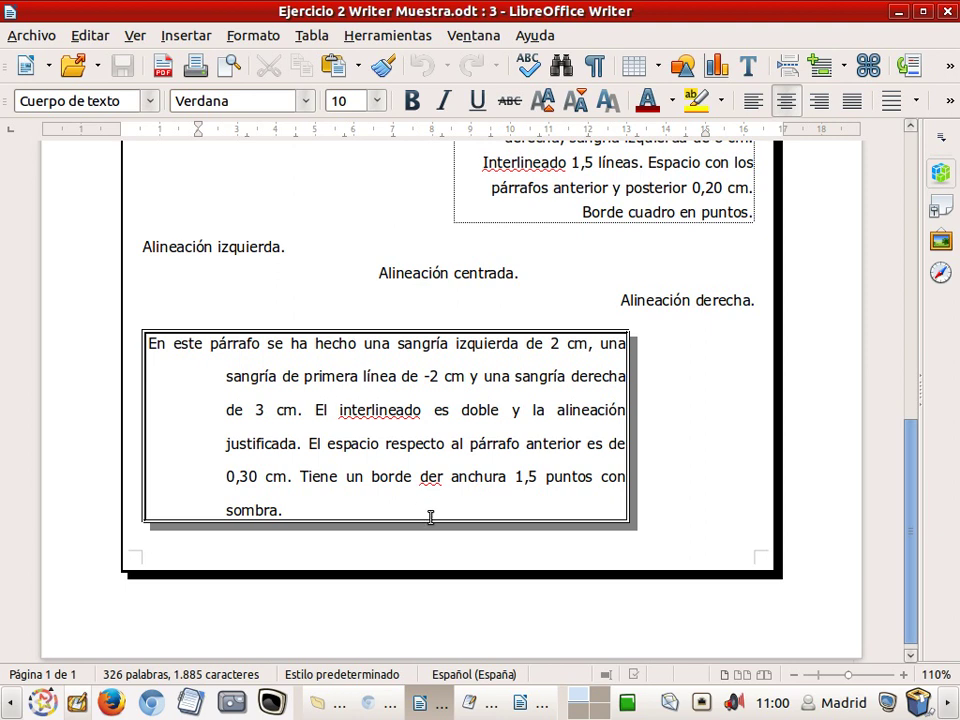
pyautogui.moveTo(375, 477); pyautogui.dragTo(439, 476)
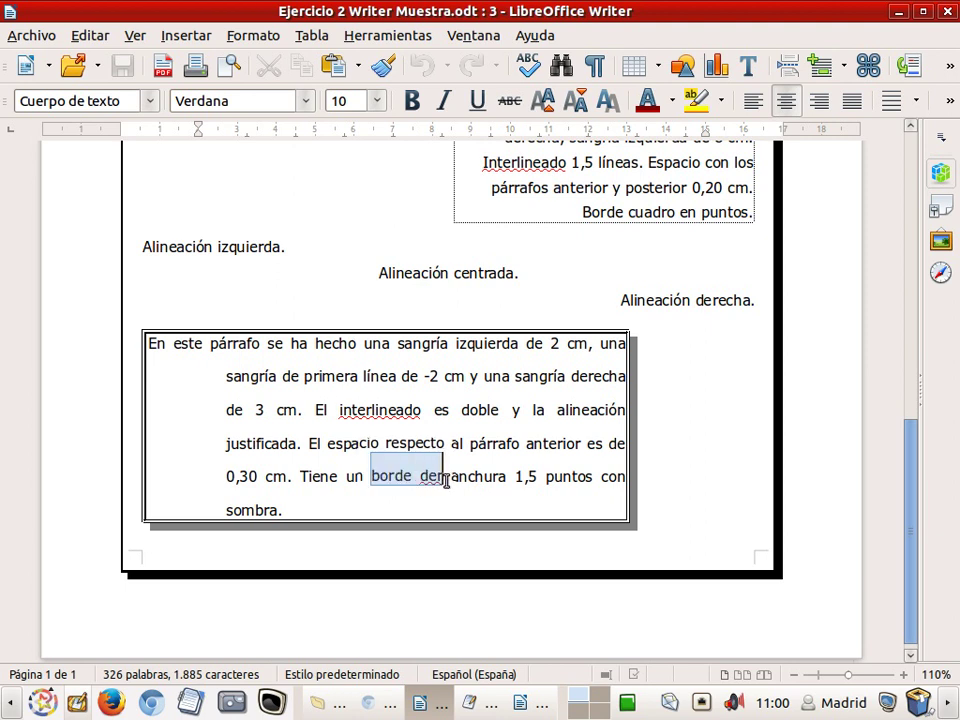
pyautogui.click(438, 478)
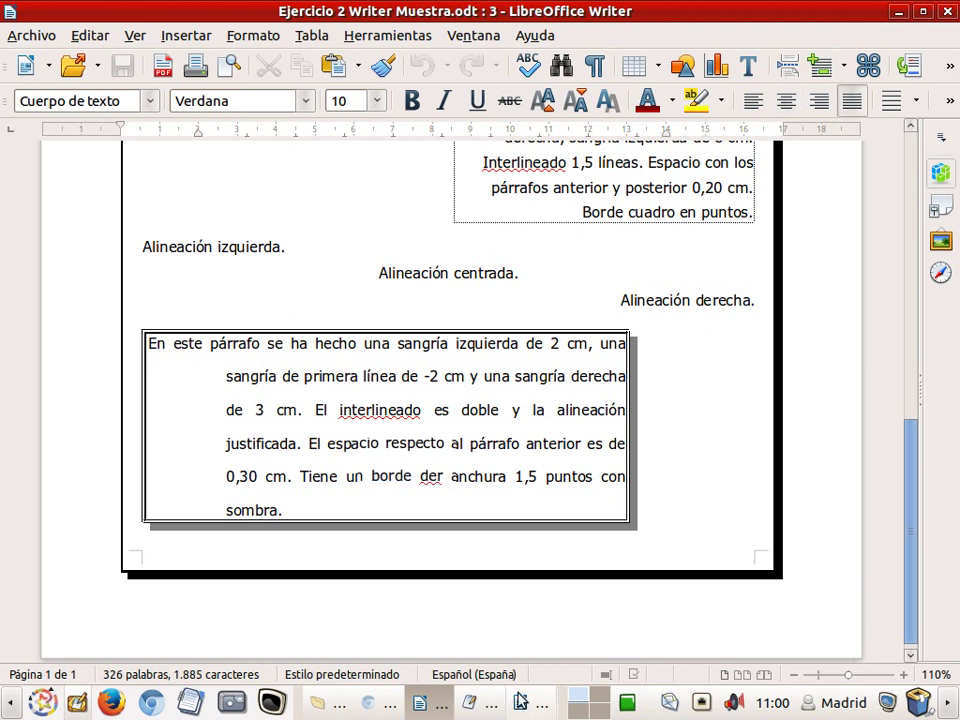
pyautogui.click(520, 703)
pyautogui.click(244, 37)
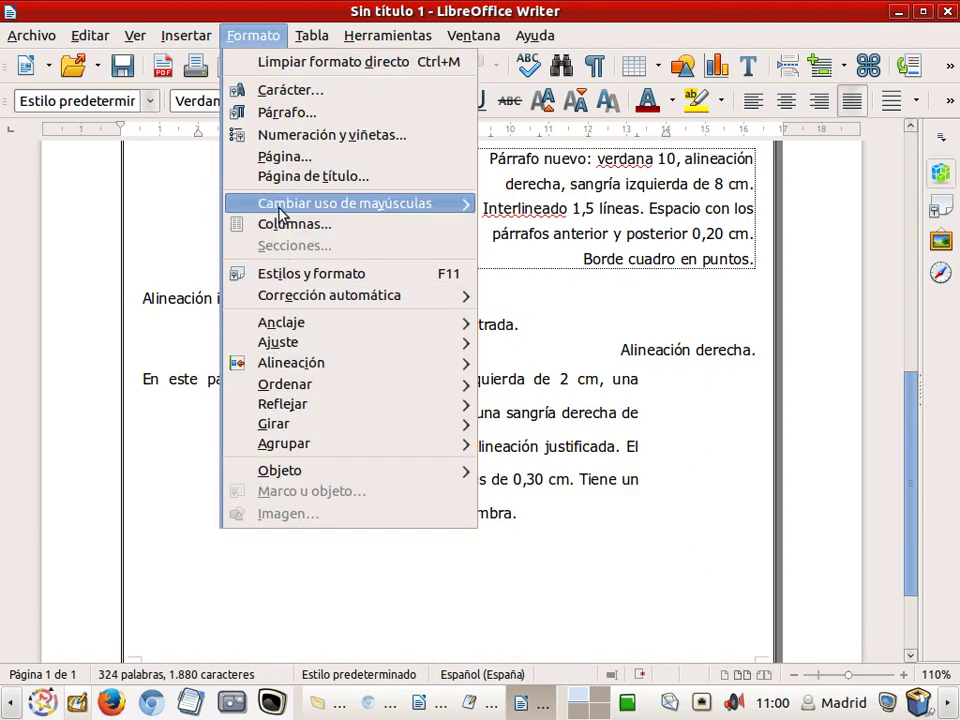
pyautogui.click(288, 113)
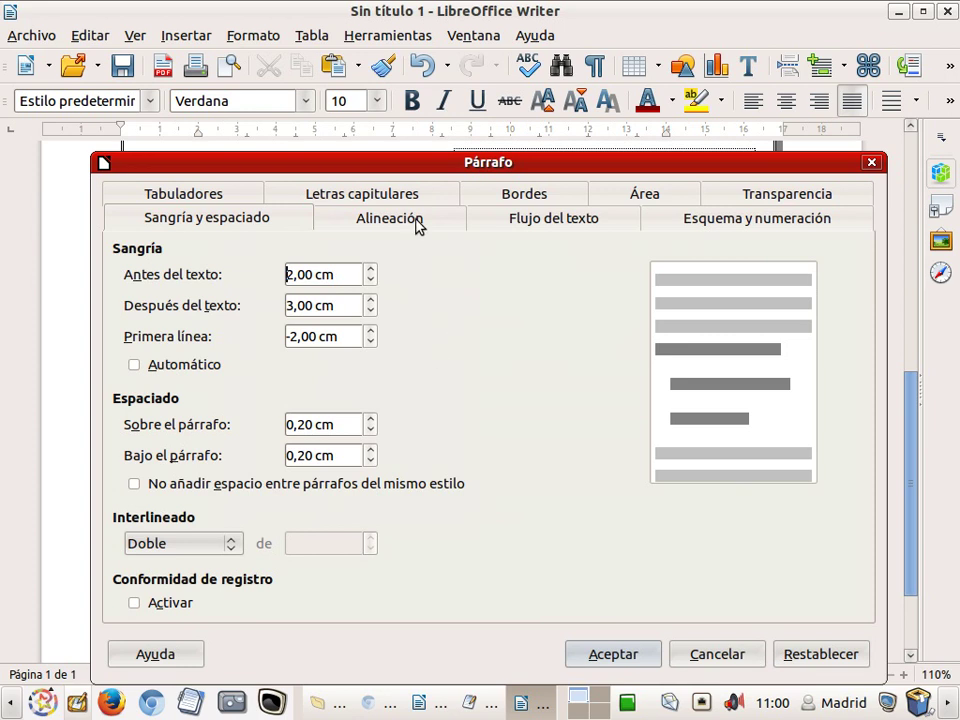
pyautogui.click(511, 197)
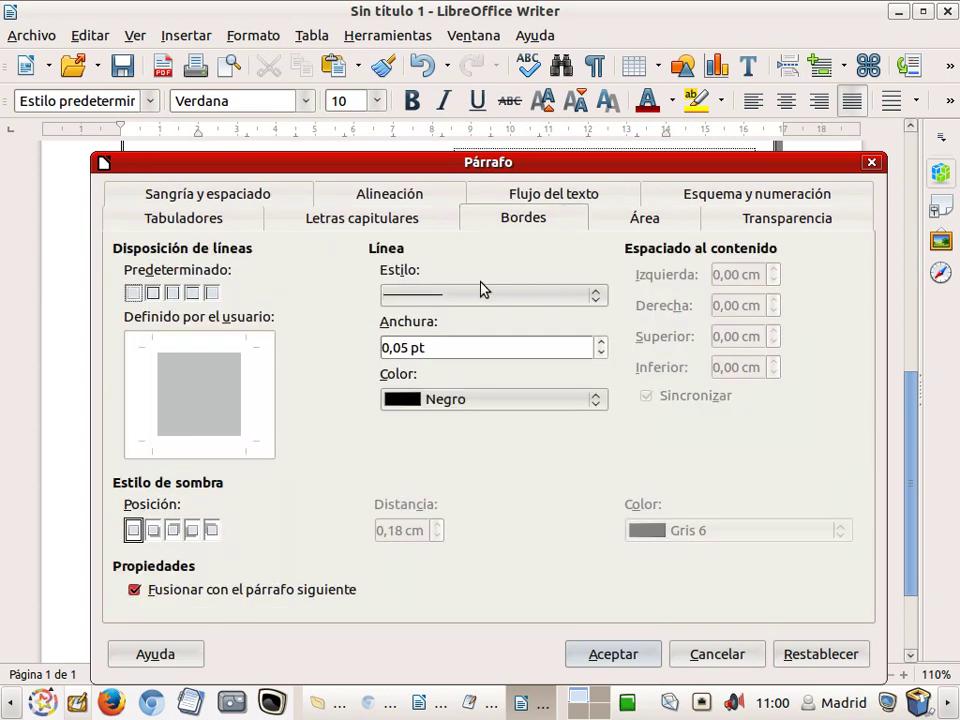
pyautogui.click(480, 289)
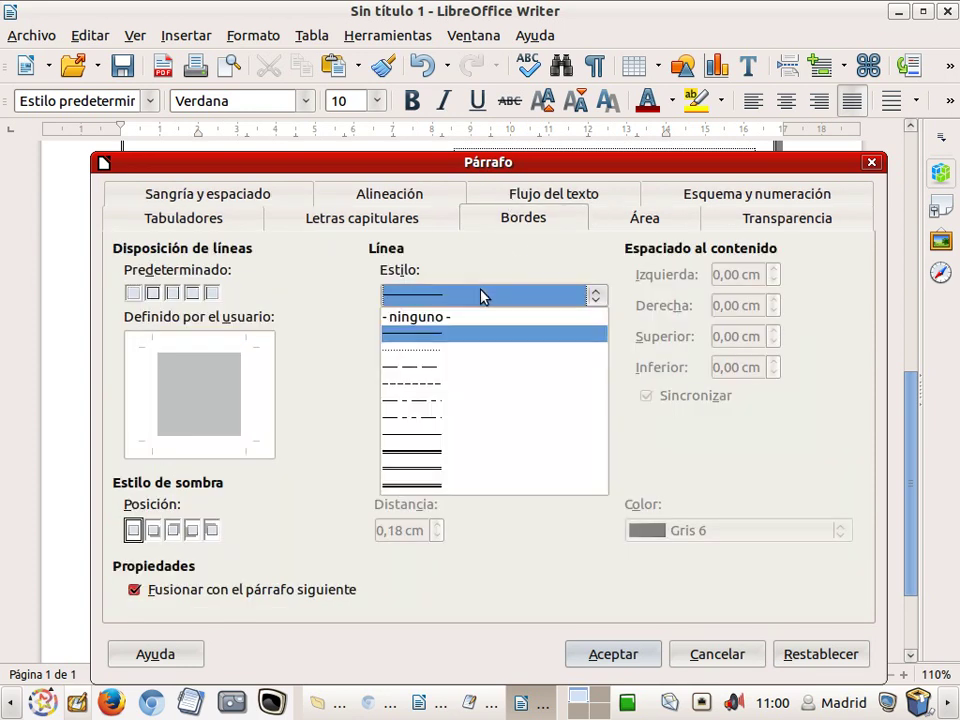
pyautogui.click(452, 490)
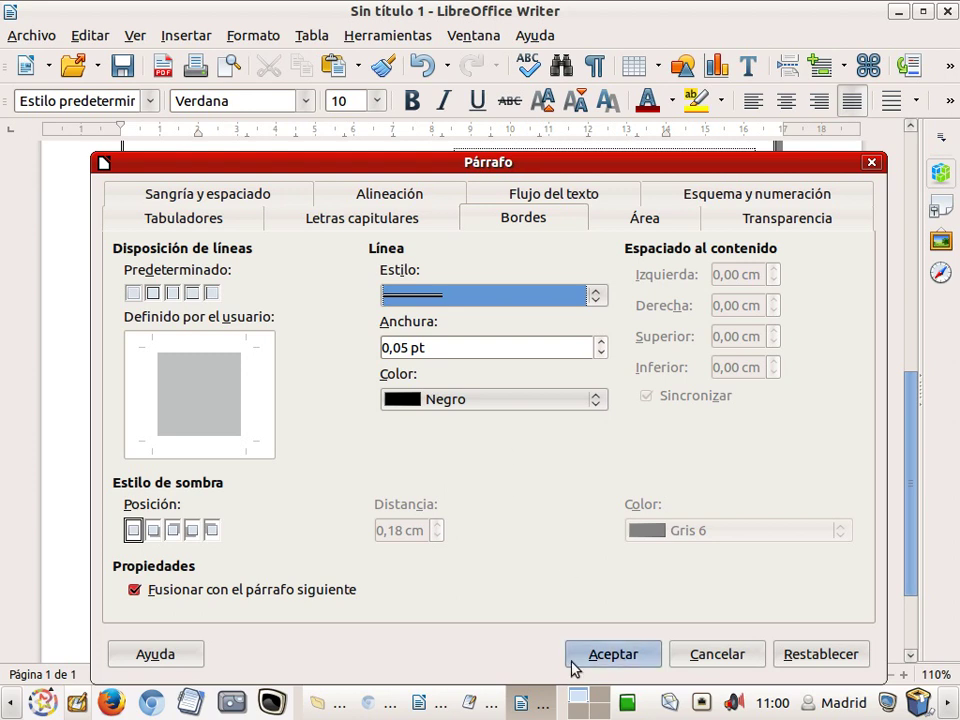
# - Reread the border instructions in the final paragraph and set its border line width to 1,50 pt
pyautogui.moveTo(537, 163); pyautogui.dragTo(643, 554)
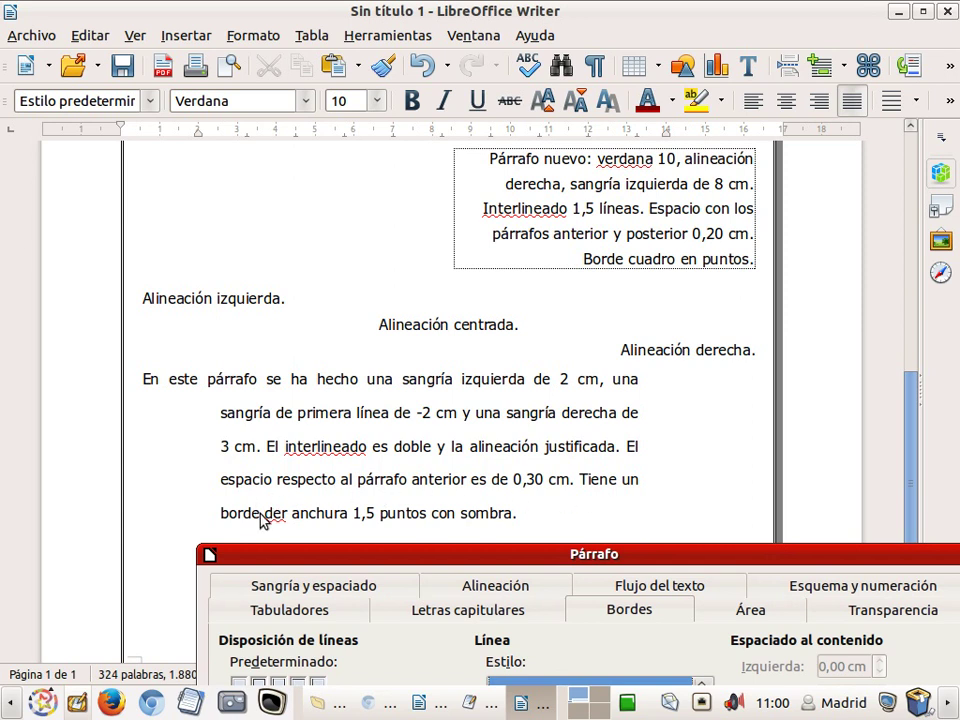
pyautogui.moveTo(375, 555); pyautogui.dragTo(313, 141)
pyautogui.click(421, 316)
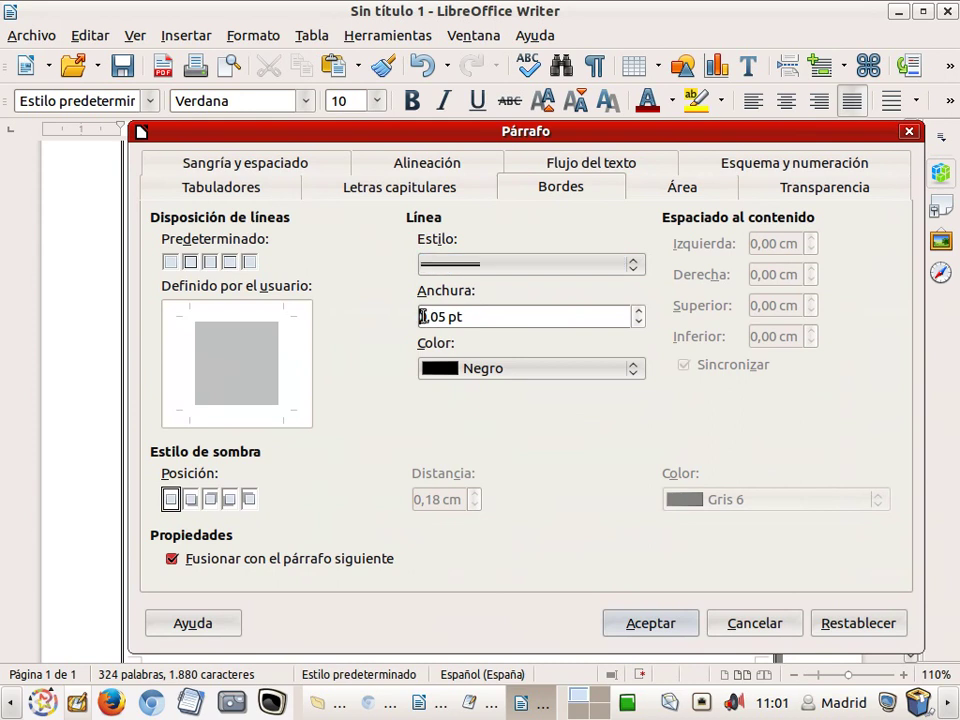
pyautogui.write('1')
pyautogui.press('Delete')
pyautogui.press('Right')
pyautogui.press('Delete')
# - Apply a shadow cast to the lower right of the final paragraph and compare the result with the sample
pyautogui.click(191, 498)
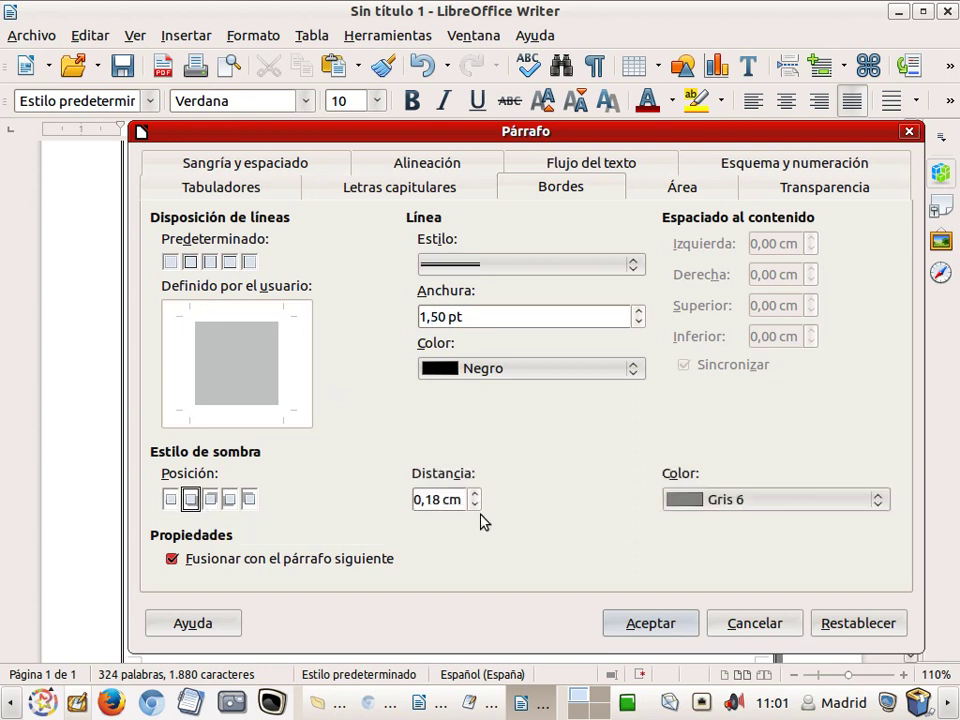
pyautogui.click(653, 624)
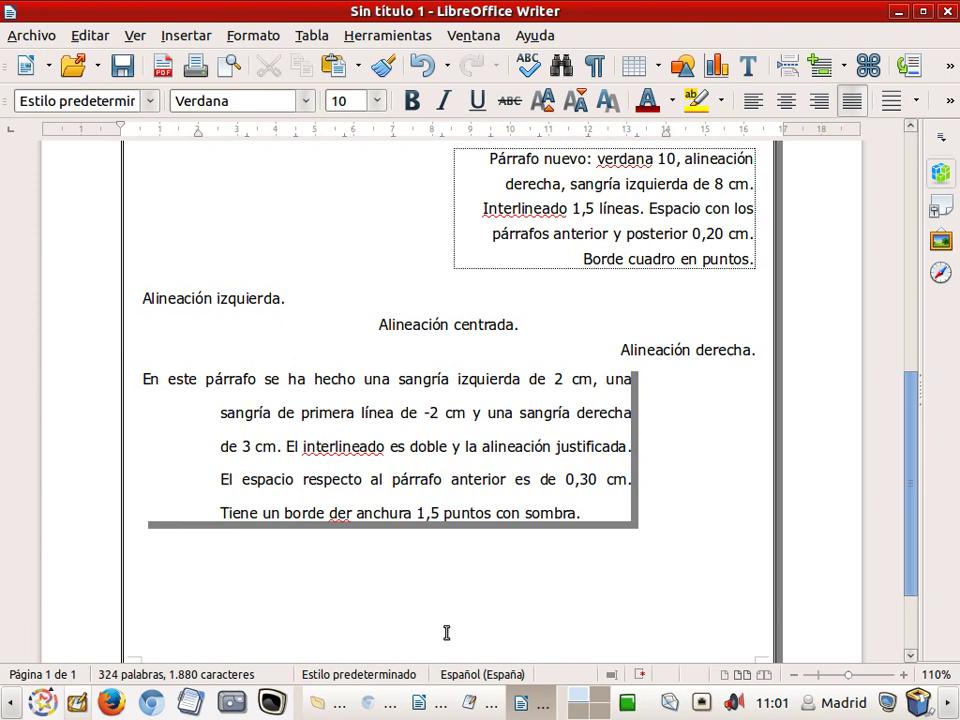
pyautogui.click(418, 703)
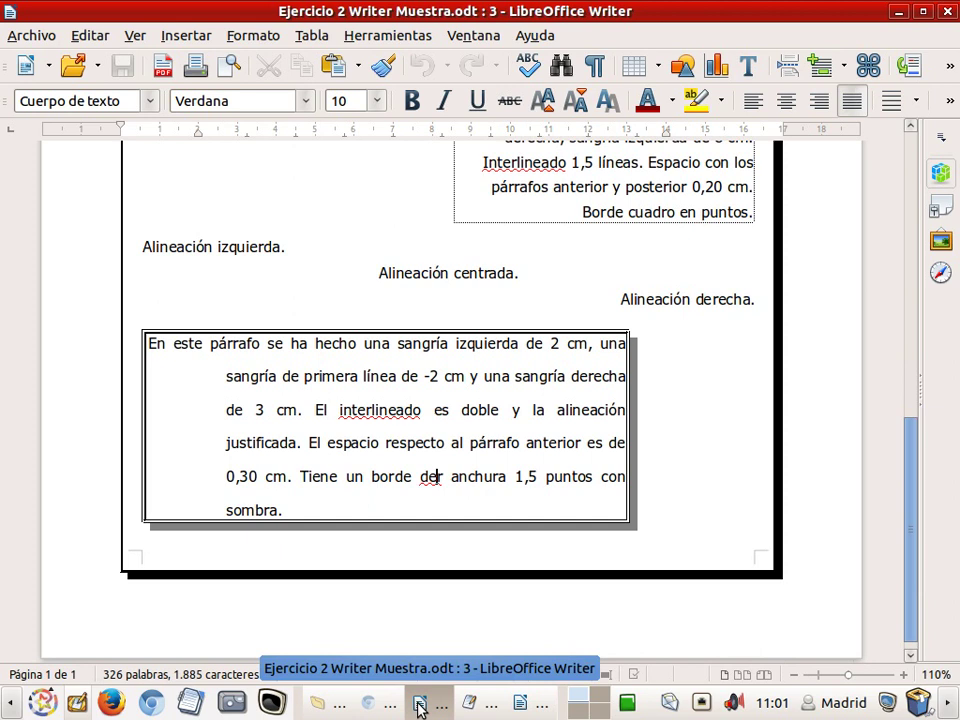
pyautogui.click(522, 703)
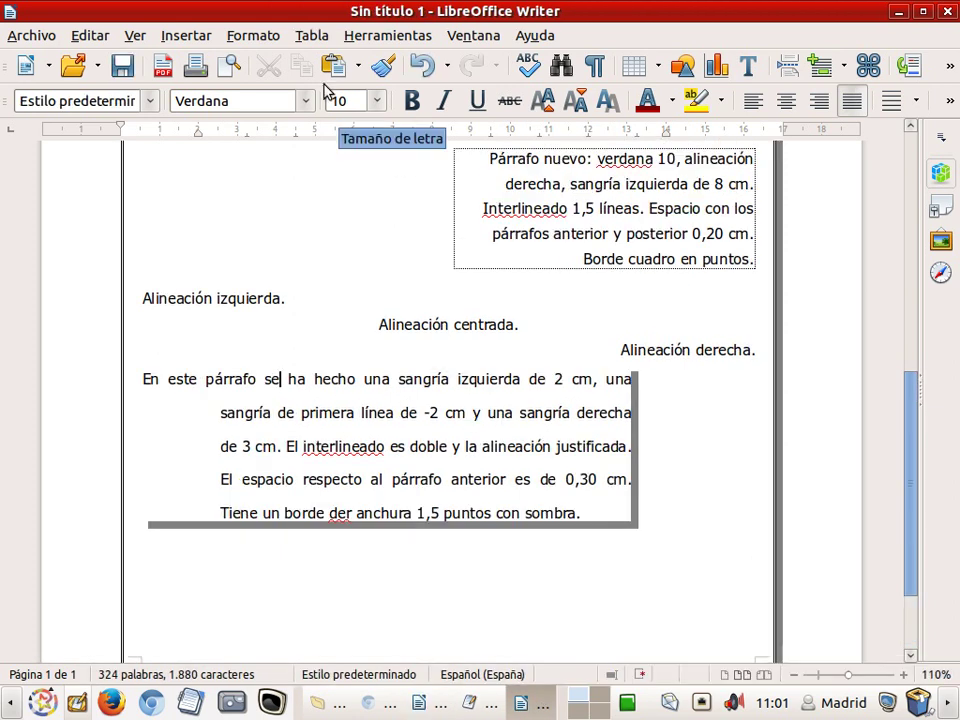